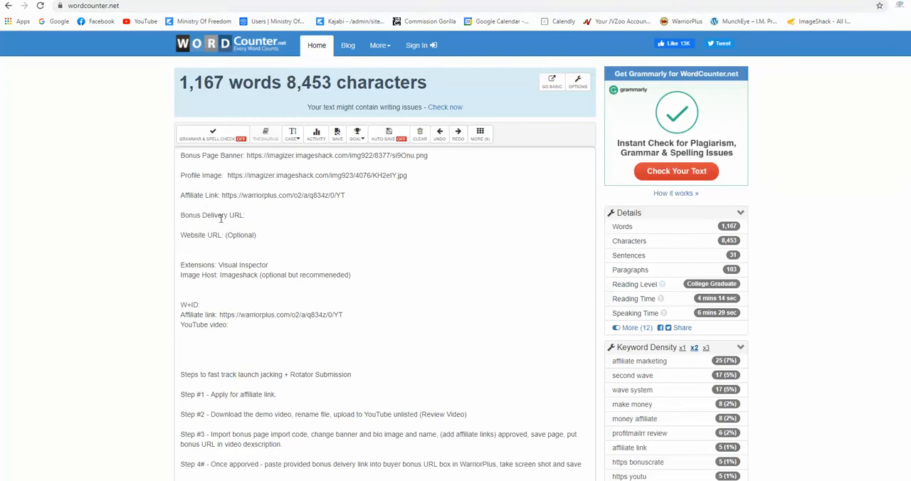
Search Google for "word counter" in a new tab and open the WordCounter.net site
{"action": "scroll", "coordinate": [223, 235], "scroll_direction": "down", "scroll_amount": 2}
{"action": "scroll", "coordinate": [229, 258], "scroll_direction": "up", "scroll_amount": 2}
{"action": "key", "text": "ctrl+Tab"}
{"action": "key", "text": "ctrl+t"}
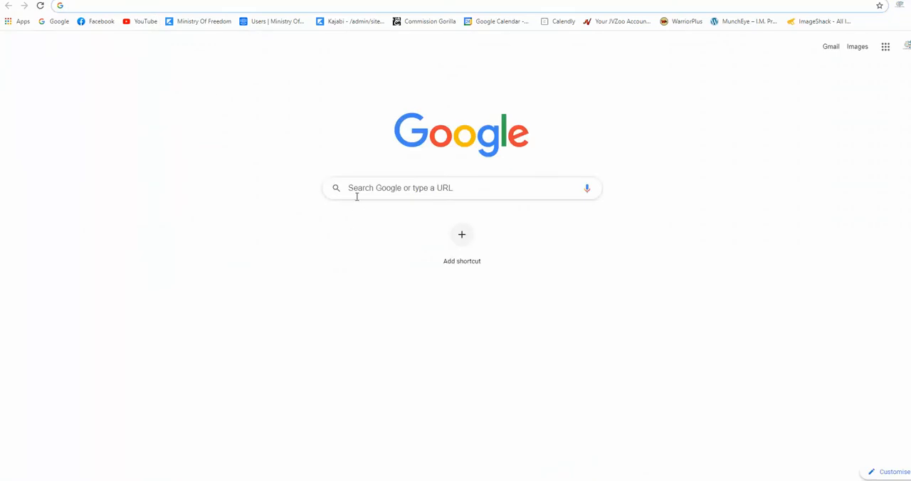
{"action": "left_click", "coordinate": [357, 195]}
{"action": "left_click", "coordinate": [358, 244]}
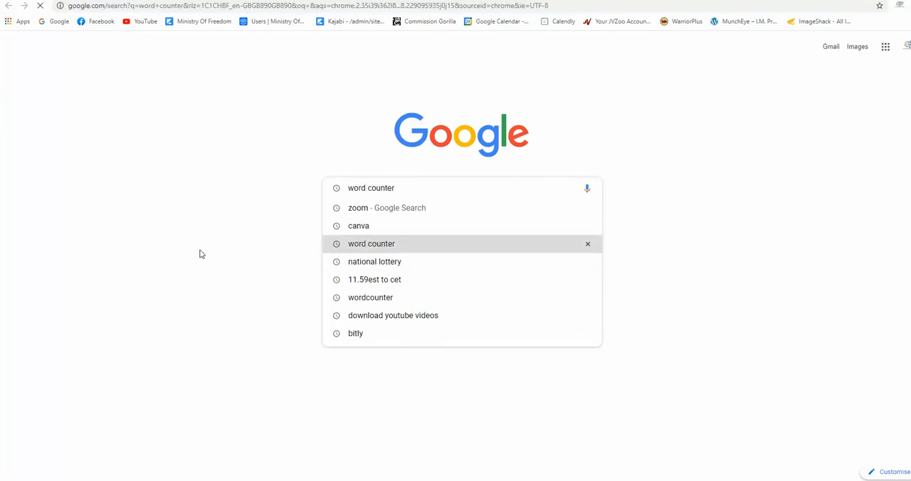
{"action": "left_click", "coordinate": [125, 135]}
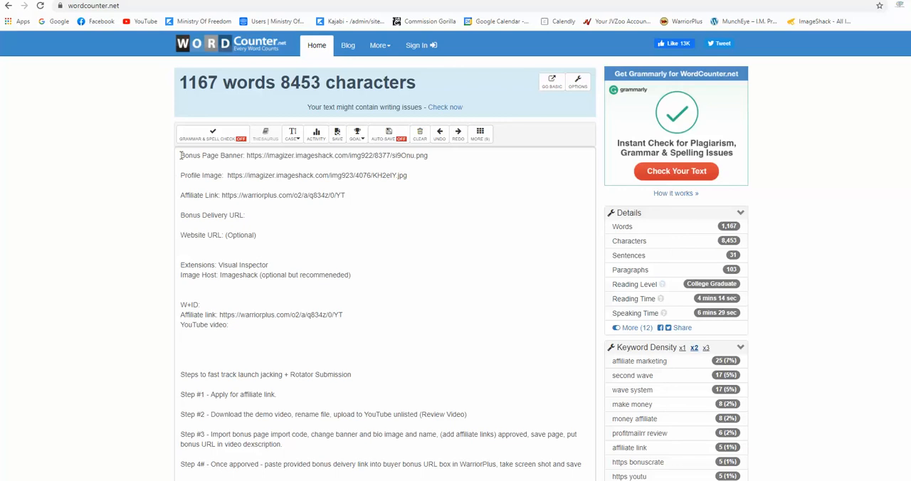
Examine the notes, covering the bonus page link template and Step #1 about applying for the affiliate link
{"action": "left_click_drag", "start_coordinate": [181, 155], "coordinate": [348, 197]}
{"action": "left_click", "coordinate": [437, 162]}
{"action": "left_click", "coordinate": [179, 176]}
{"action": "left_click", "coordinate": [260, 215]}
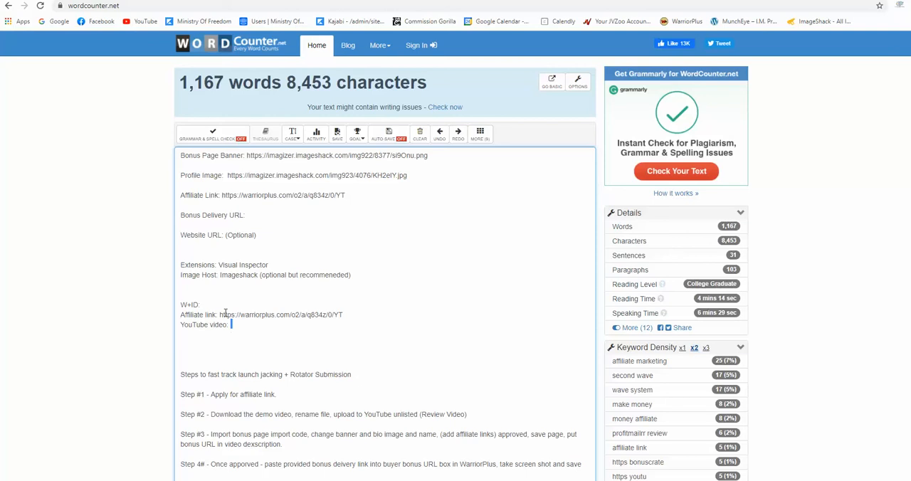
{"action": "left_click_drag", "start_coordinate": [232, 325], "coordinate": [179, 154]}
{"action": "left_click", "coordinate": [376, 269]}
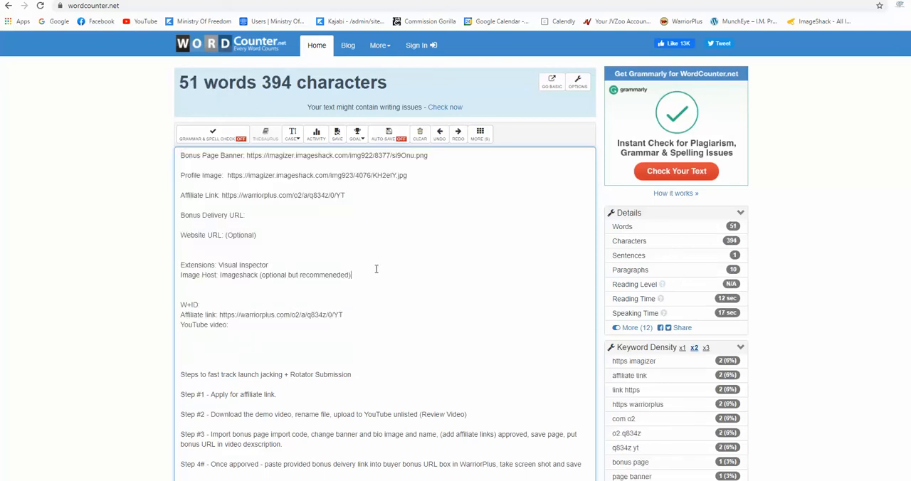
{"action": "scroll", "coordinate": [327, 255], "scroll_direction": "down", "scroll_amount": 2}
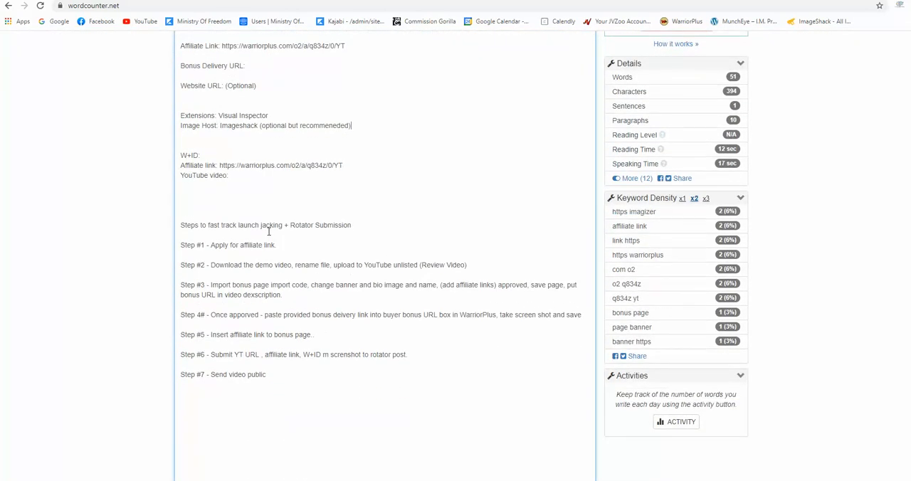
{"action": "left_click_drag", "start_coordinate": [282, 245], "coordinate": [170, 245]}
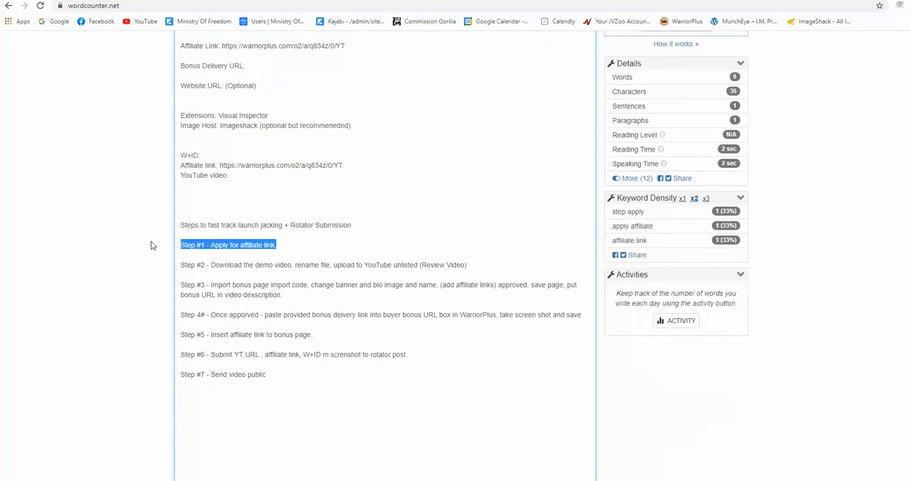
{"action": "left_click", "coordinate": [151, 226]}
Switch to the Ministry Of Freedom Facebook group and open the [Group1] Wizzard entry in the Rotators guide
{"action": "key", "text": "ctrl+Tab"}
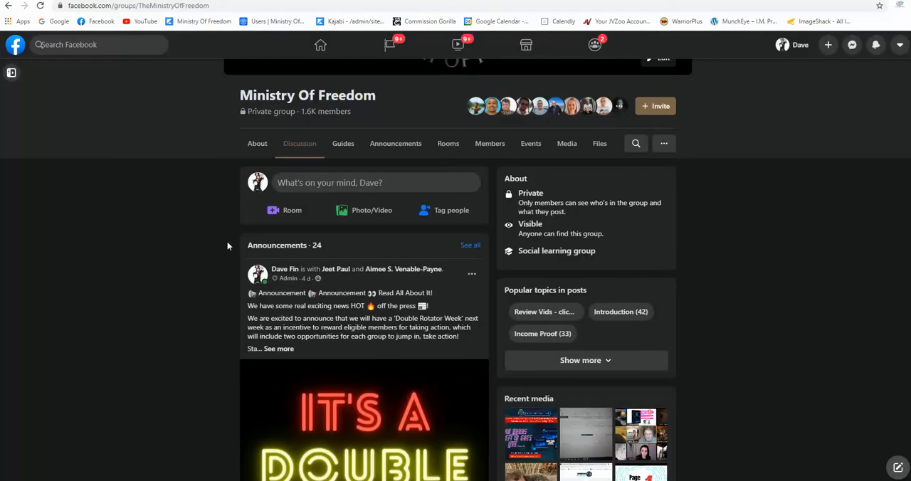
{"action": "left_click", "coordinate": [343, 144]}
{"action": "scroll", "coordinate": [254, 278], "scroll_direction": "down", "scroll_amount": 15}
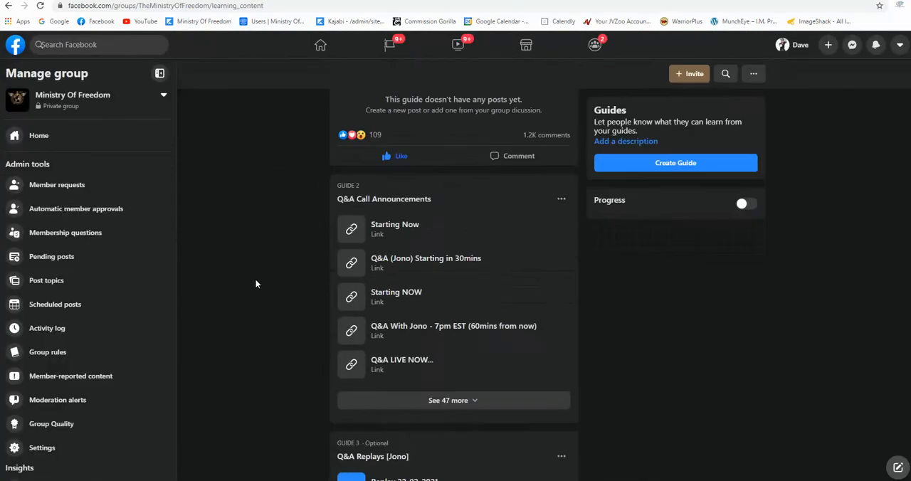
{"action": "scroll", "coordinate": [269, 280], "scroll_direction": "down", "scroll_amount": 7}
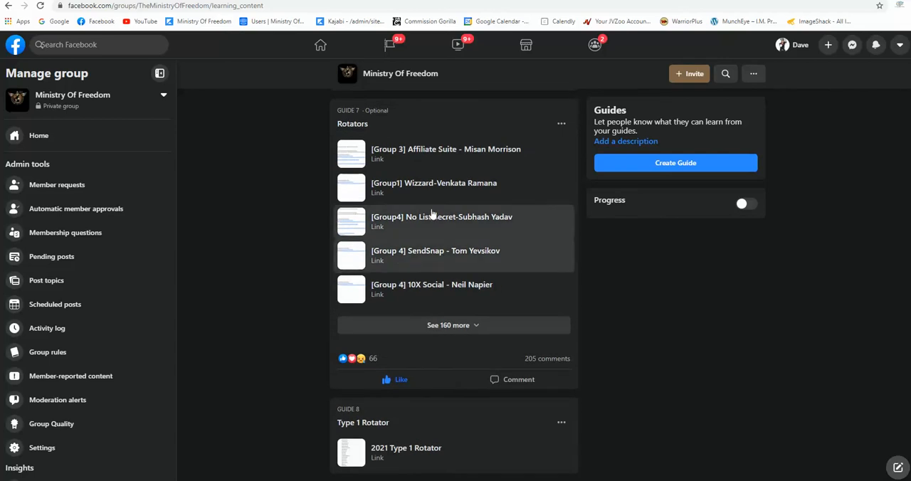
{"action": "left_click", "coordinate": [379, 205]}
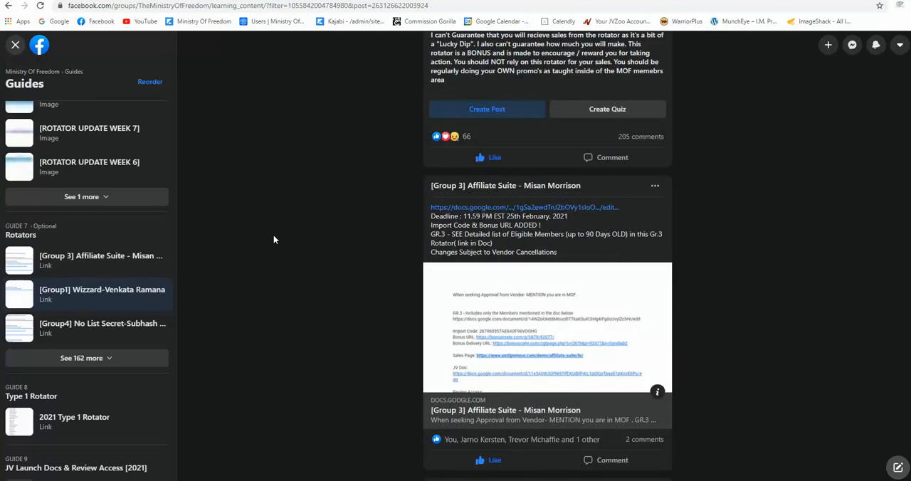
Find the [Group1] Wizzard post in the Rotators guide and open its linked Google Docs document
{"action": "scroll", "coordinate": [370, 235], "scroll_direction": "down", "scroll_amount": 9}
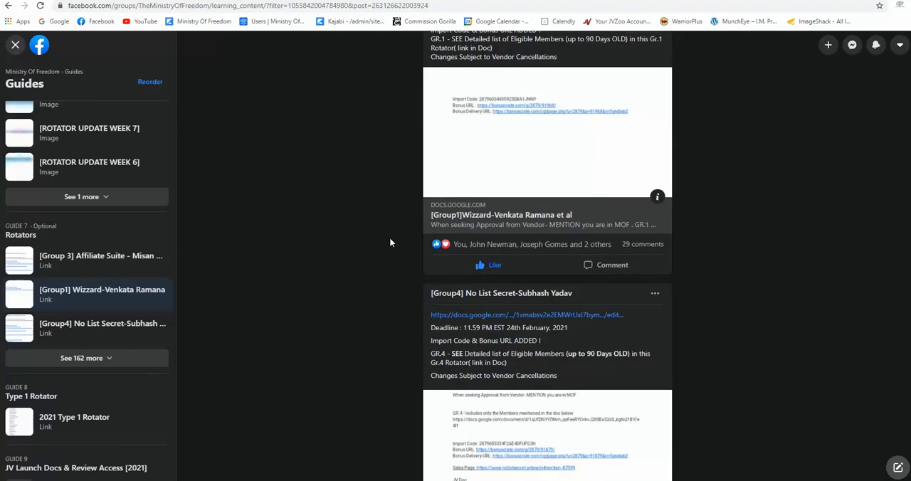
{"action": "scroll", "coordinate": [388, 252], "scroll_direction": "down", "scroll_amount": 4}
{"action": "scroll", "coordinate": [388, 252], "scroll_direction": "up", "scroll_amount": 17}
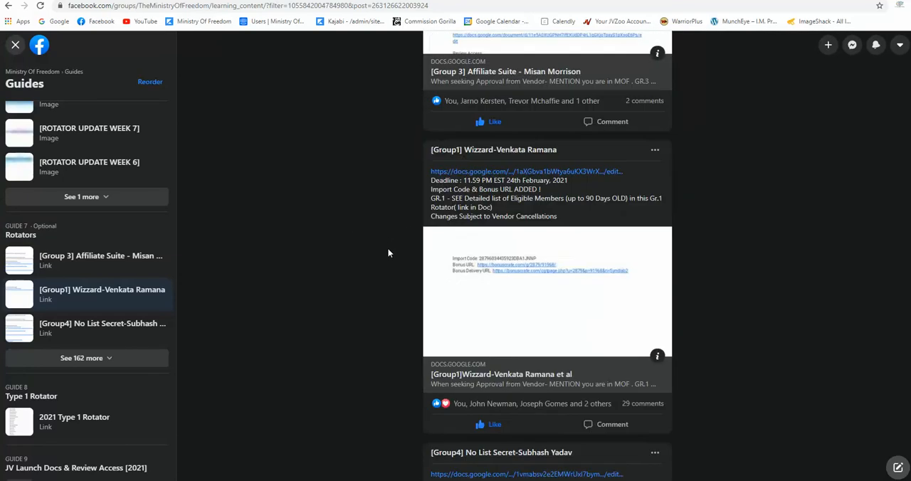
{"action": "scroll", "coordinate": [388, 252], "scroll_direction": "up", "scroll_amount": 2}
{"action": "scroll", "coordinate": [388, 257], "scroll_direction": "down", "scroll_amount": 7}
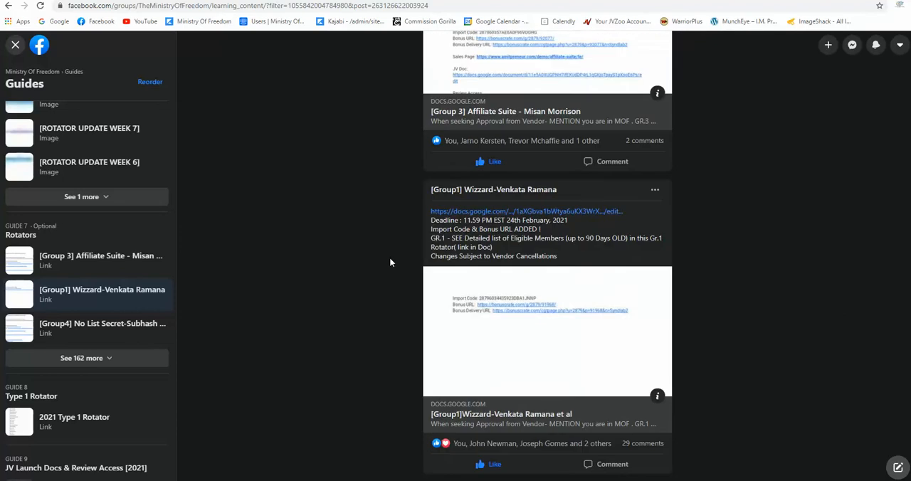
{"action": "left_click", "coordinate": [475, 212]}
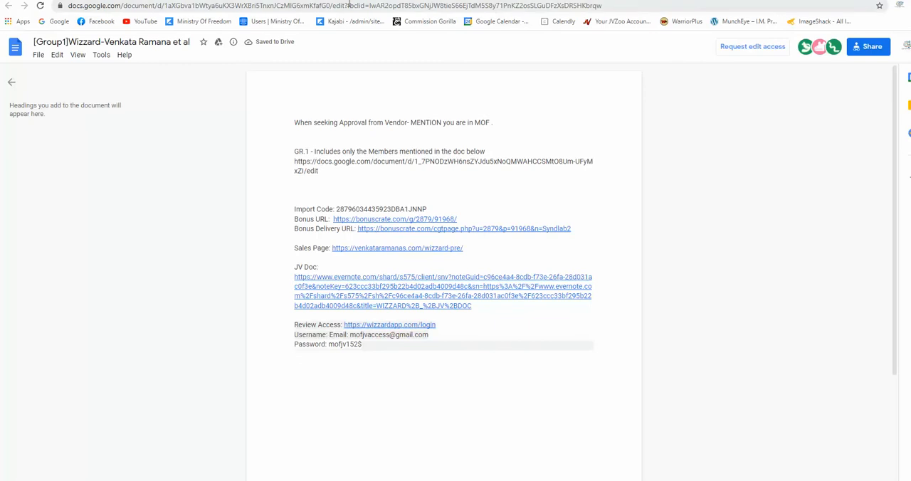
Copy the rotator document's URL up to "edit?" and paste it on its own line above Extensions in the WordCounter notes
{"action": "left_click_drag", "start_coordinate": [348, 5], "coordinate": [70, 5]}
{"action": "right_click", "coordinate": [92, 7]}
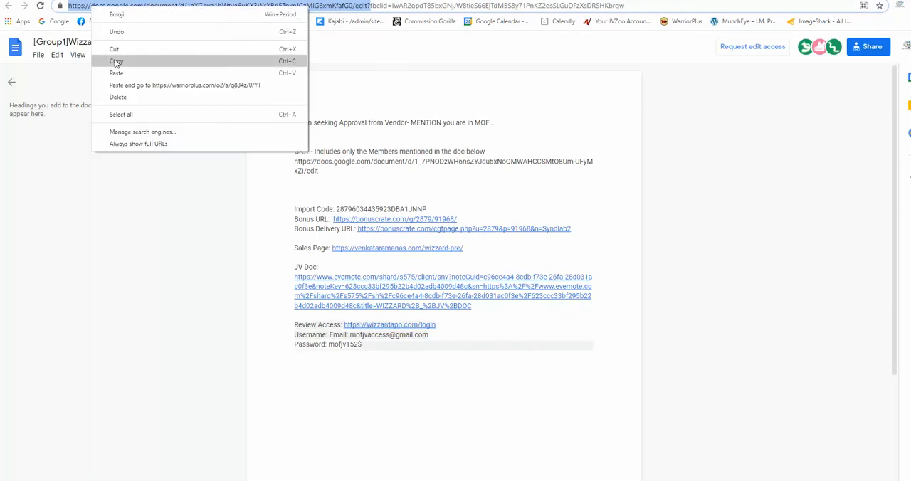
{"action": "left_click", "coordinate": [116, 62]}
{"action": "left_click", "coordinate": [318, 1]}
{"action": "scroll", "coordinate": [231, 175], "scroll_direction": "up", "scroll_amount": 2}
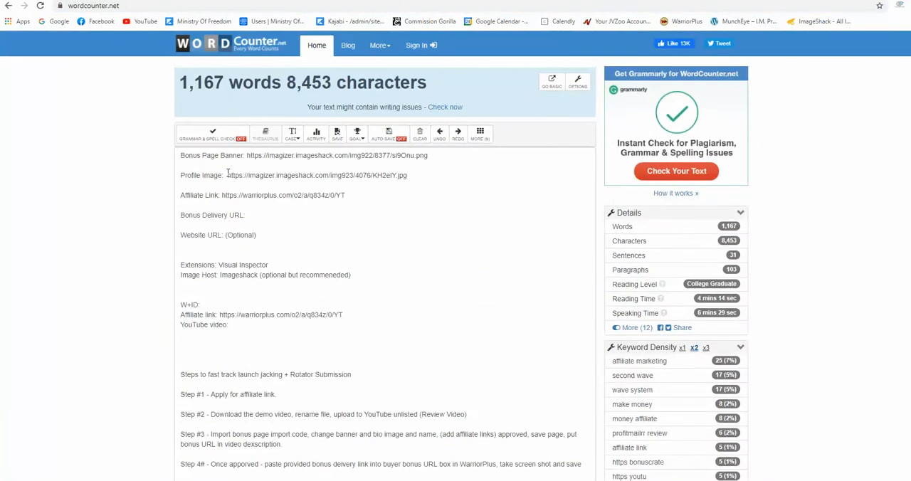
{"action": "key", "text": "Return"}
{"action": "right_click", "coordinate": [183, 262]}
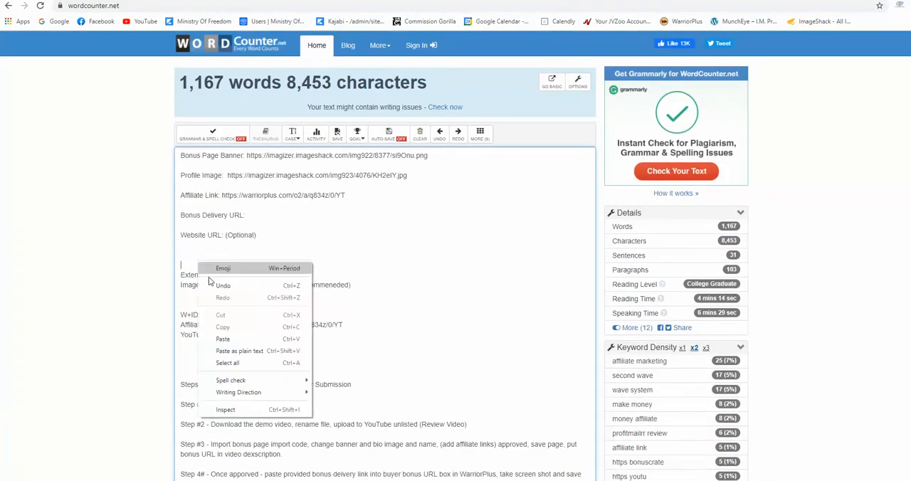
{"action": "left_click", "coordinate": [227, 336]}
{"action": "key", "text": "Return"}
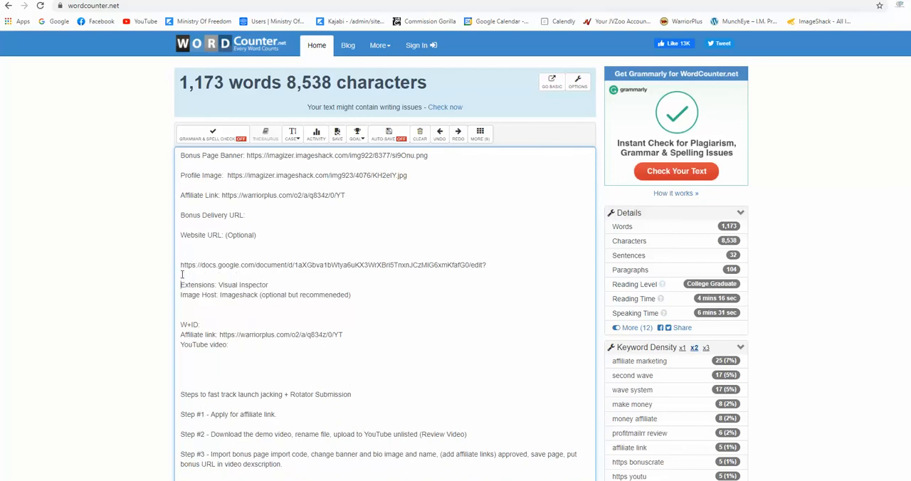
{"action": "key", "text": "BackSpace"}
Return to the rotator document, open its JV Doc link, and view the launch details table
{"action": "left_click", "coordinate": [171, 0]}
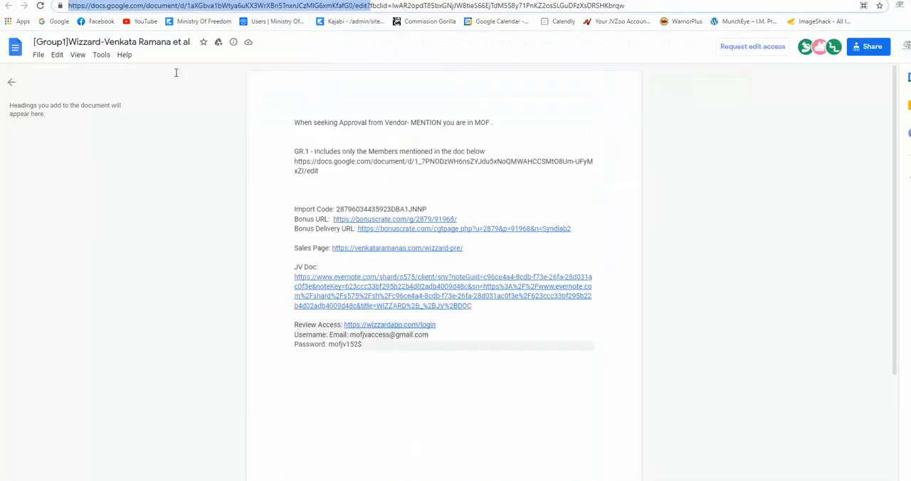
{"action": "left_click", "coordinate": [178, 218]}
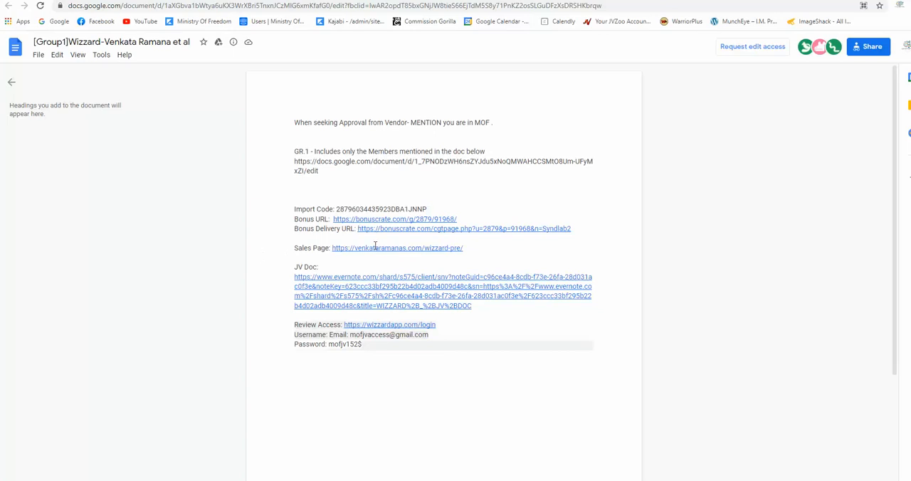
{"action": "left_click", "coordinate": [365, 285]}
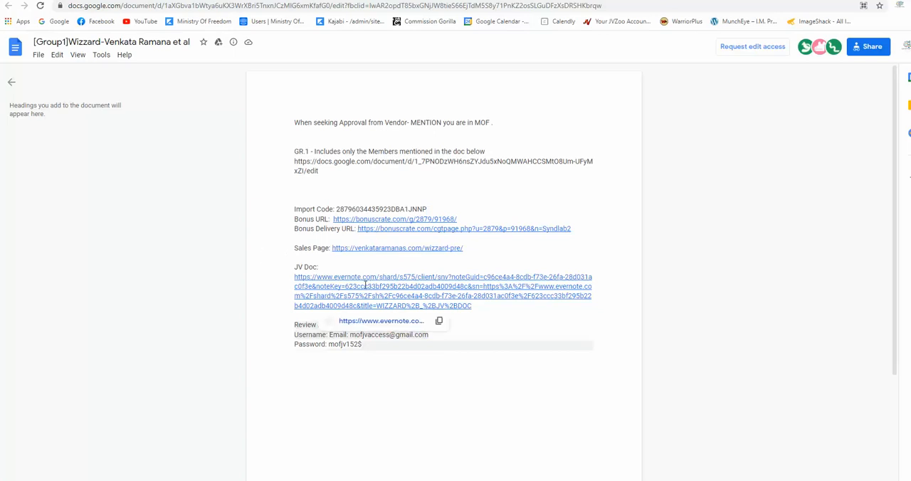
{"action": "left_click", "coordinate": [380, 322]}
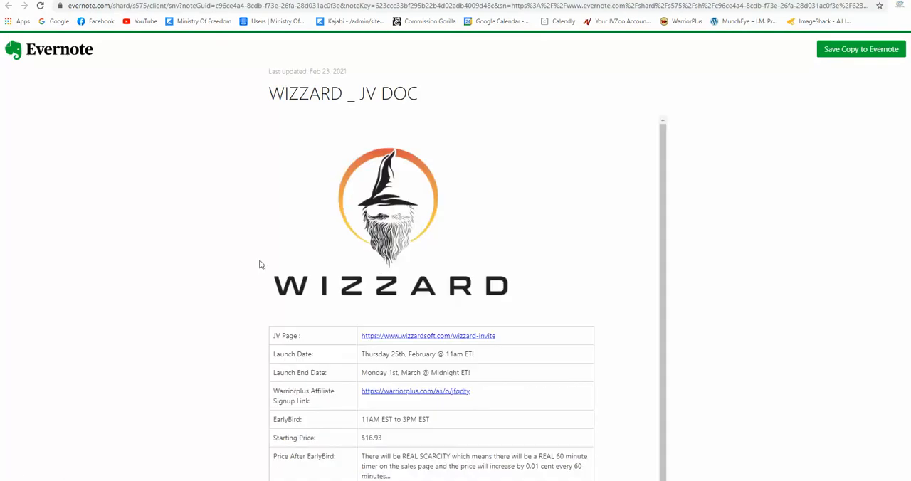
{"action": "scroll", "coordinate": [251, 271], "scroll_direction": "down", "scroll_amount": 2}
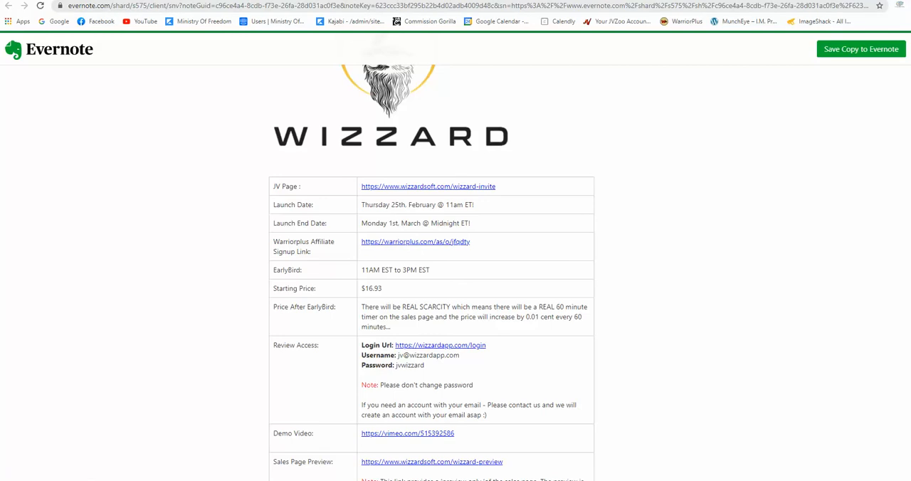
Read Step #2 in the WordCounter notes about downloading, renaming and uploading the demo video
{"action": "left_click", "coordinate": [239, 1]}
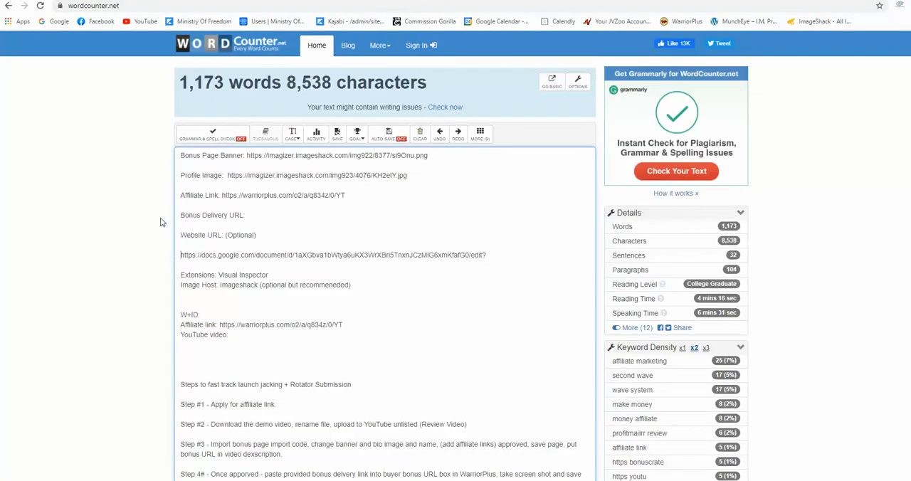
{"action": "scroll", "coordinate": [170, 234], "scroll_direction": "down", "scroll_amount": 2}
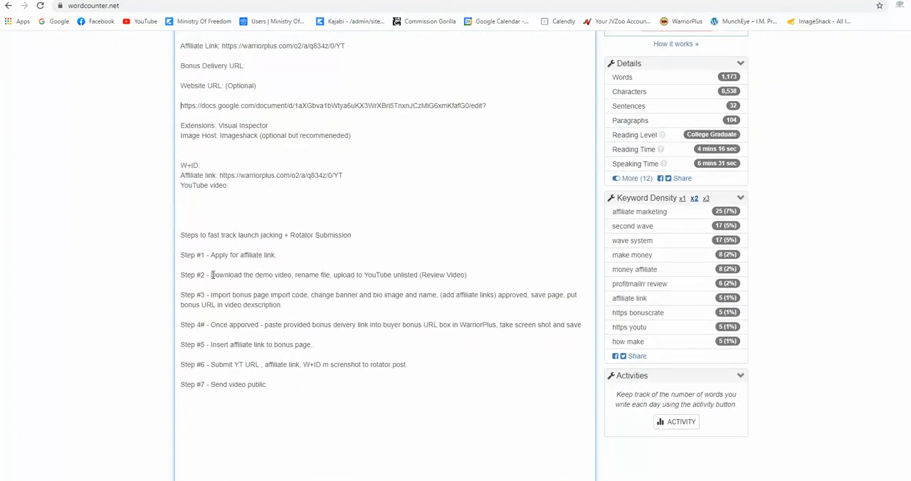
{"action": "left_click_drag", "start_coordinate": [212, 275], "coordinate": [468, 277]}
{"action": "left_click", "coordinate": [149, 245]}
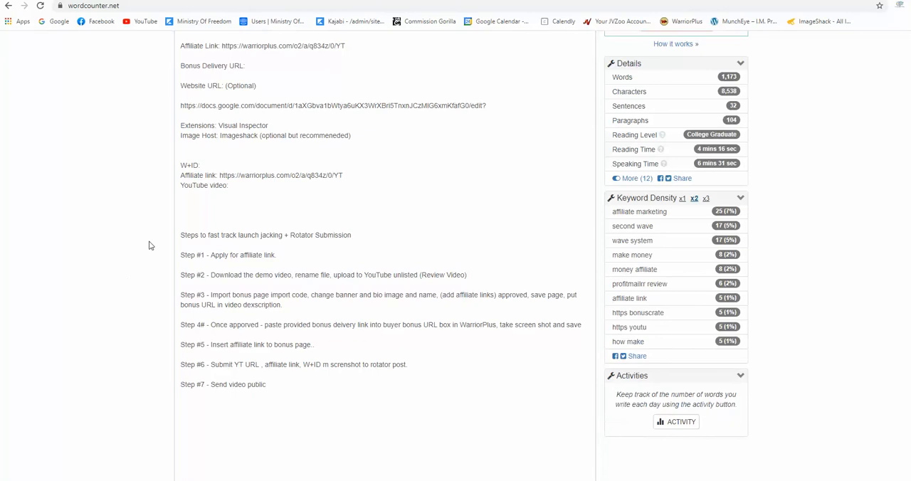
Return to the Wizzard JV doc in Evernote and open its Demo Video link
{"action": "left_click", "coordinate": [242, 1]}
{"action": "scroll", "coordinate": [244, 160], "scroll_direction": "down", "scroll_amount": 5}
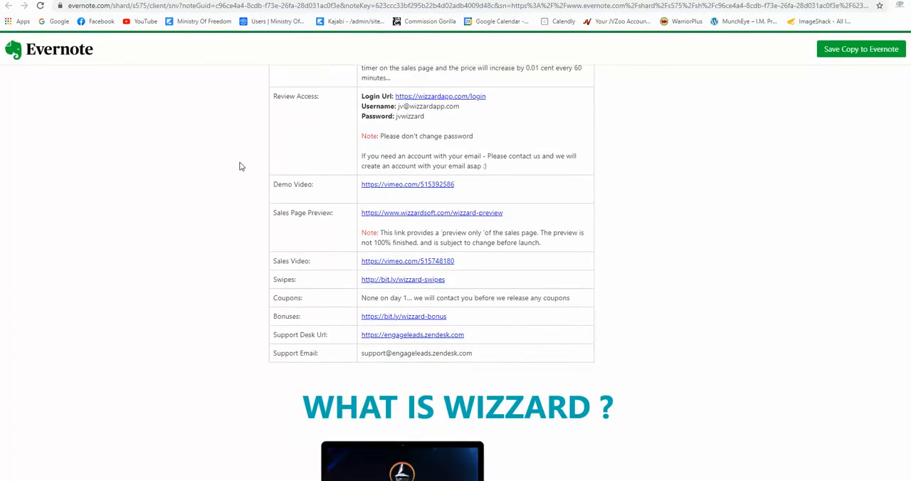
{"action": "left_click", "coordinate": [412, 185]}
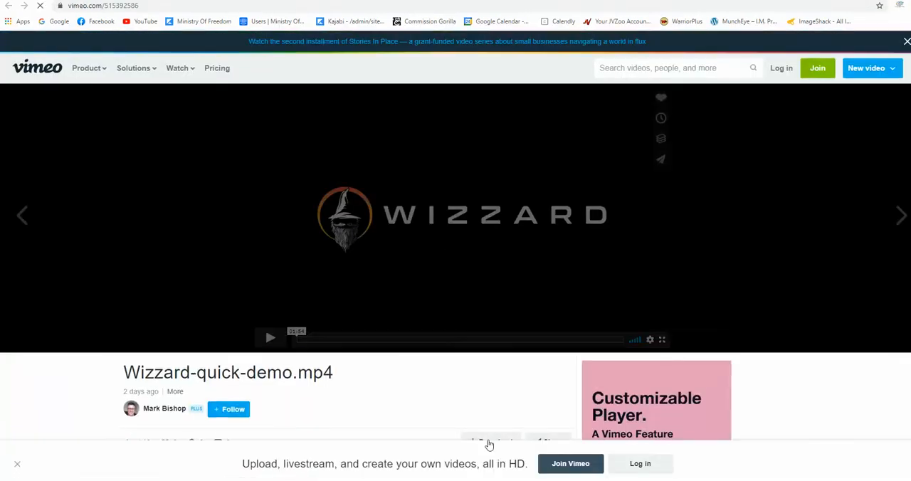
Download the Wizzard quick demo video in HD 720p and close the Vimeo page
{"action": "scroll", "coordinate": [468, 323], "scroll_direction": "down", "scroll_amount": 2}
{"action": "left_click", "coordinate": [489, 298]}
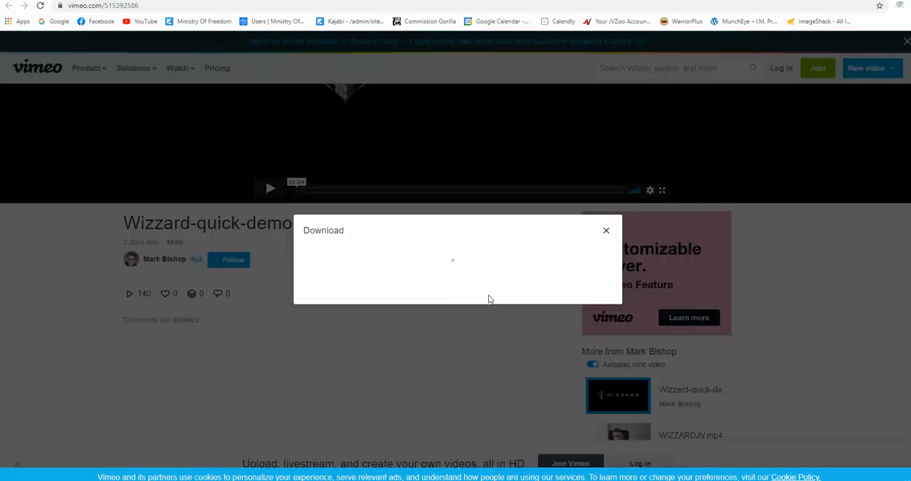
{"action": "left_click", "coordinate": [576, 310]}
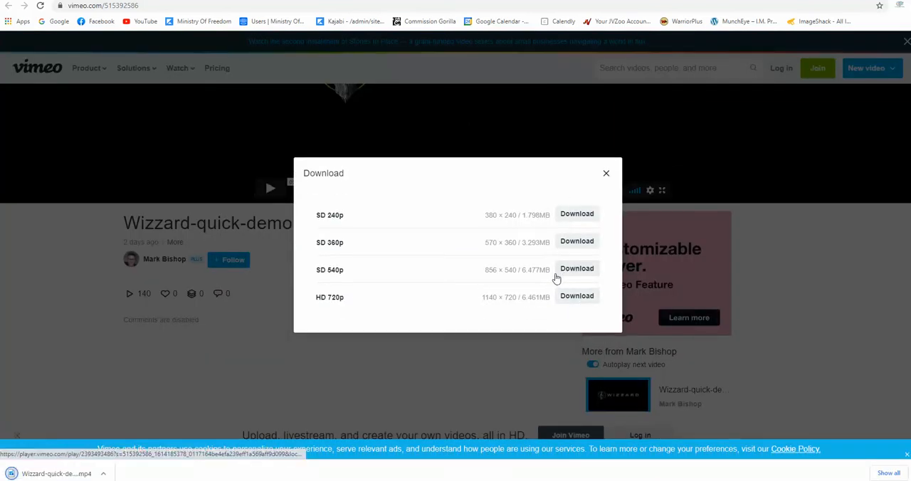
{"action": "left_click", "coordinate": [606, 175]}
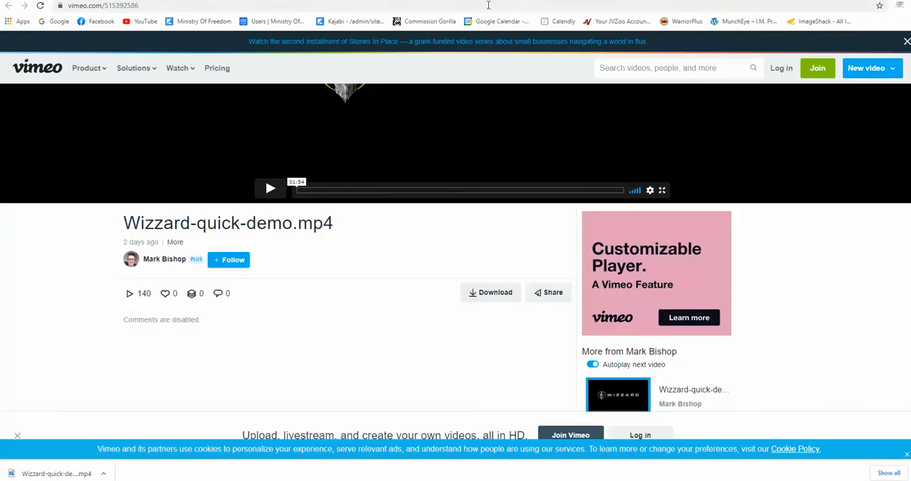
{"action": "key", "text": "ctrl+w"}
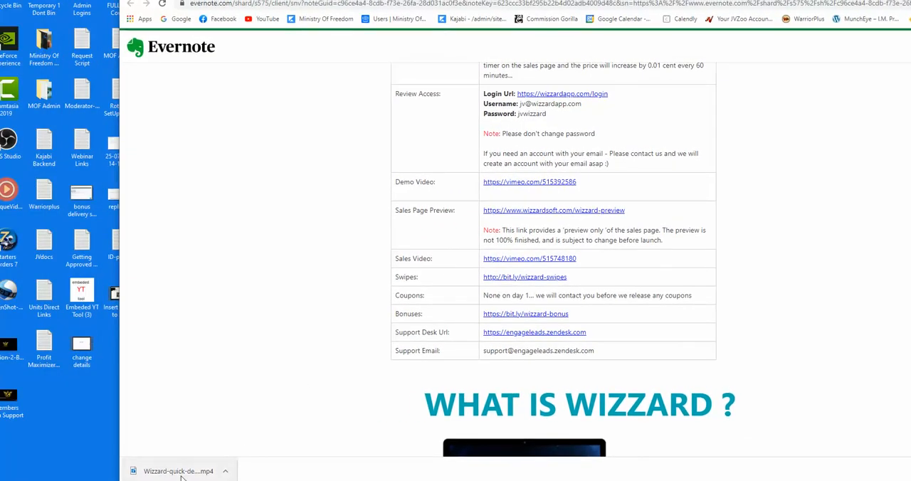
Place the downloaded Wizzard demo video on the desktop and rename it Wizzard Review Demo and Bonuses
{"action": "left_click_drag", "start_coordinate": [178, 471], "coordinate": [80, 406]}
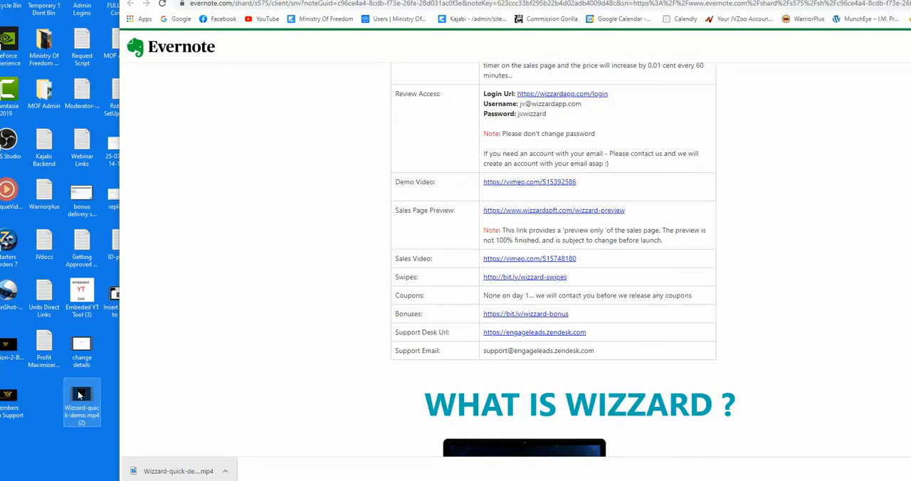
{"action": "right_click", "coordinate": [80, 404]}
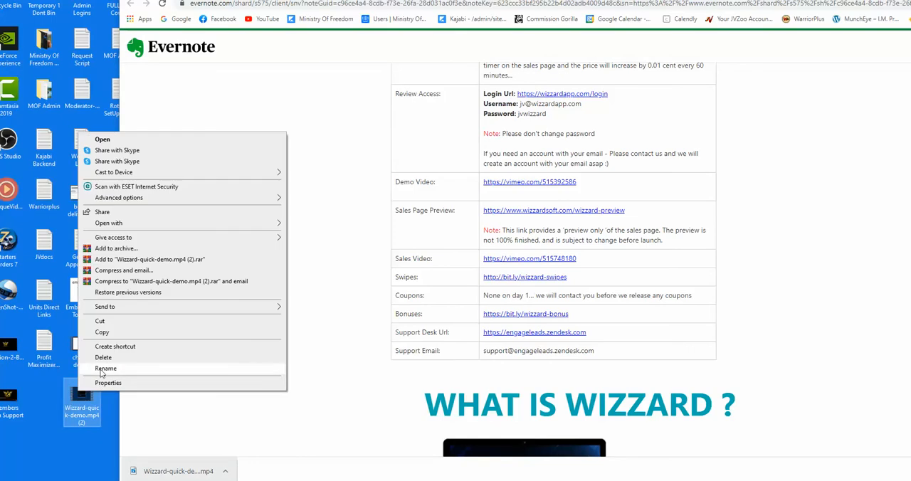
{"action": "left_click", "coordinate": [100, 371]}
{"action": "left_click", "coordinate": [94, 410]}
{"action": "mouse_move", "coordinate": [95, 423]}
{"action": "left_mouse_down"}
{"action": "mouse_move", "coordinate": [68, 420]}
{"action": "mouse_move", "coordinate": [68, 409]}
{"action": "mouse_move", "coordinate": [94, 409]}
{"action": "left_mouse_up"}
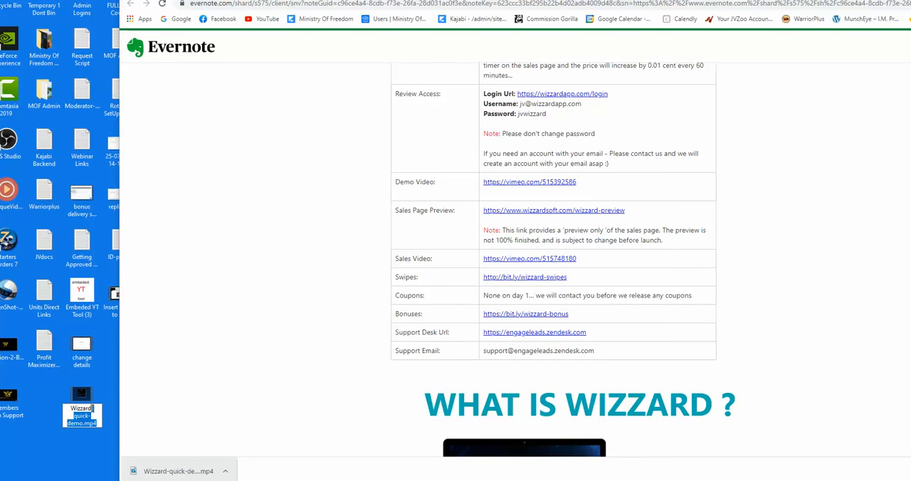
{"action": "type", "text": "Revie"}
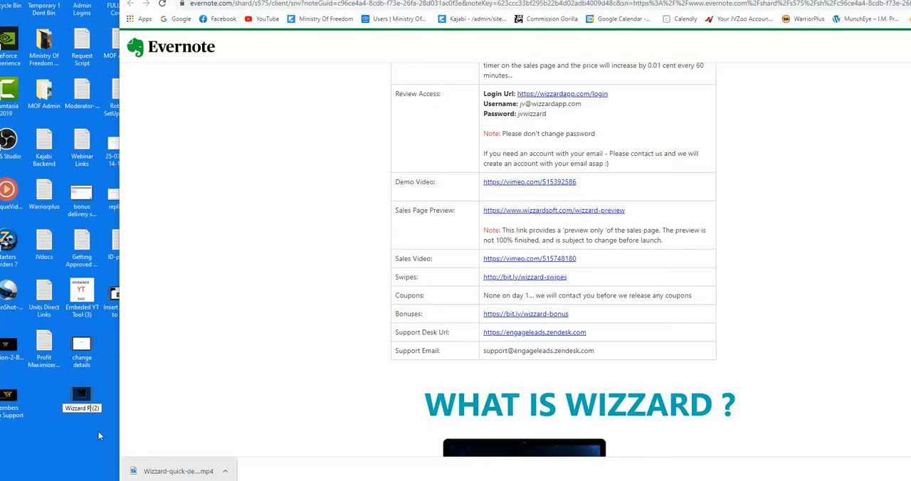
{"action": "type", "text": "w demo"}
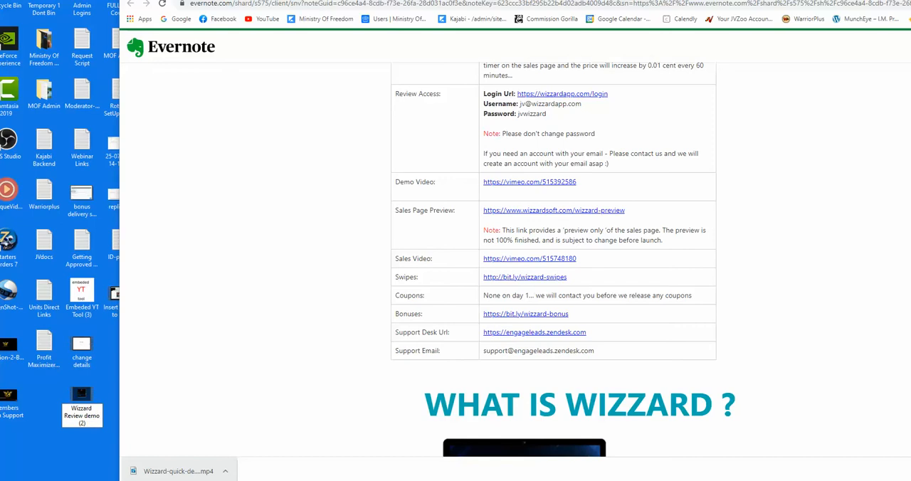
{"action": "key", "text": "Return"}
{"action": "key", "text": "BackSpace"}
{"action": "key", "text": "BackSpace"}
{"action": "key", "text": "BackSpace"}
{"action": "key", "text": "BackSpace"}
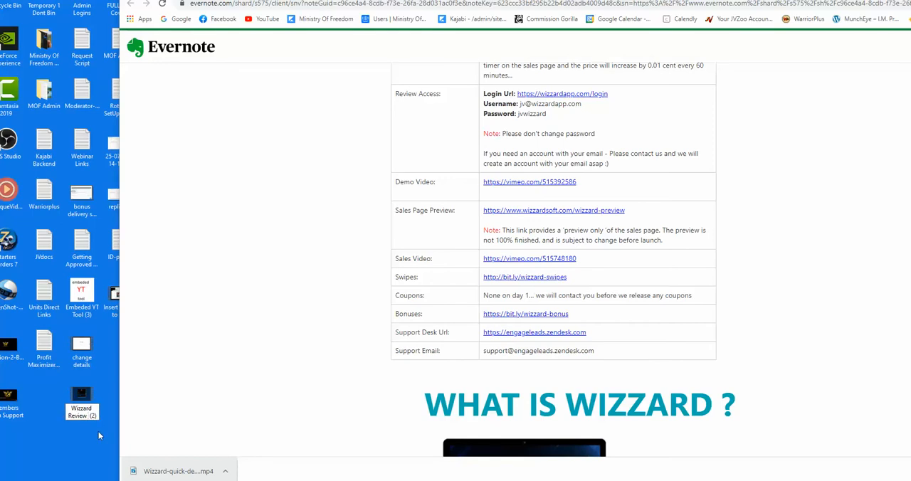
{"action": "type", "text": "Demo and Bo"}
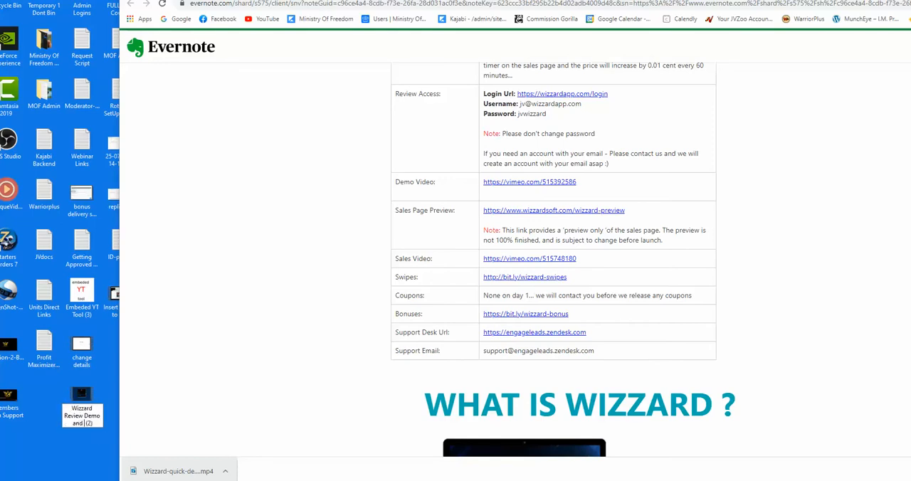
{"action": "type", "text": "nuses"}
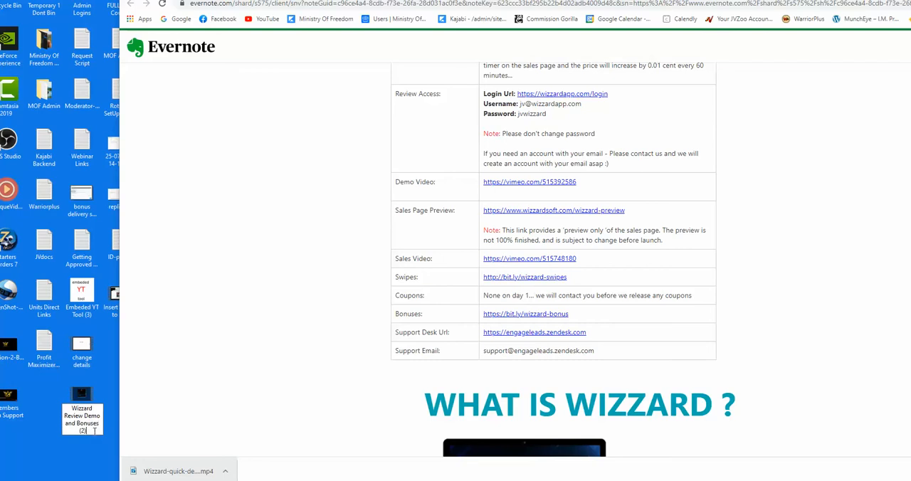
{"action": "key", "text": "Return"}
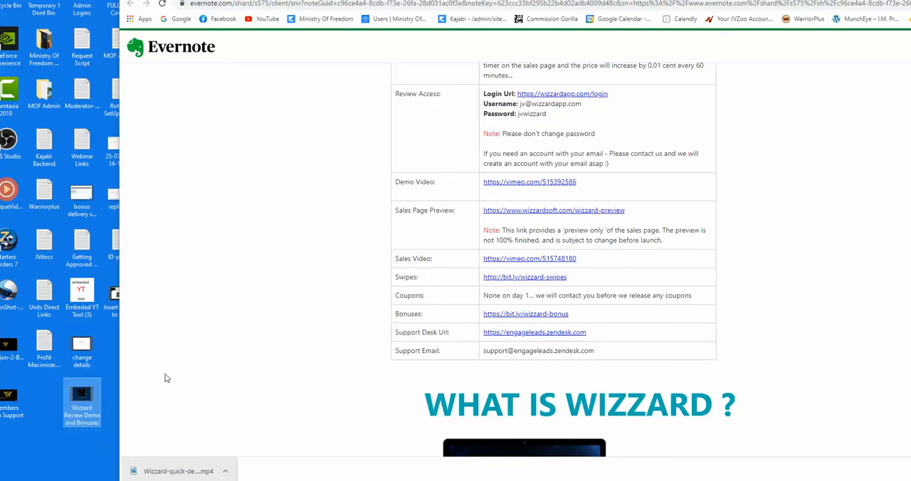
Move the browser window back over the desktop and return to the launch steps in the WordCounter notes
{"action": "left_click", "coordinate": [333, 175]}
{"action": "left_click_drag", "start_coordinate": [605, 1], "coordinate": [469, 1]}
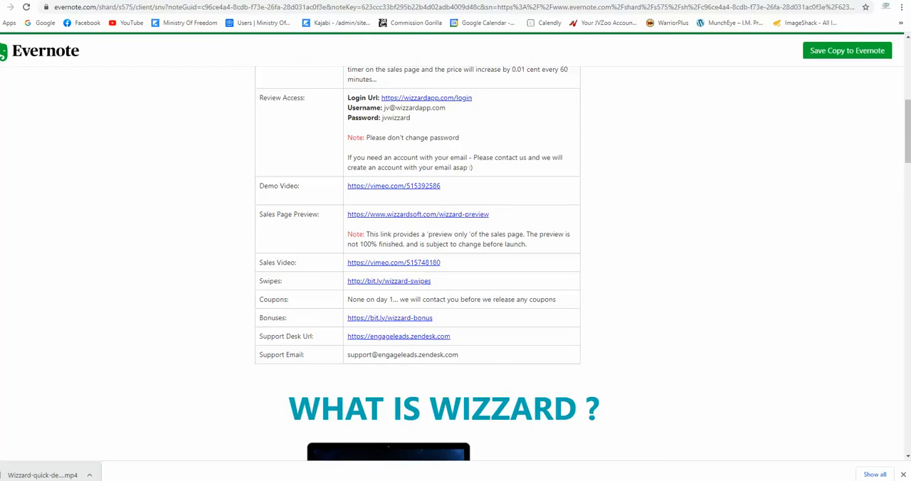
{"action": "key", "text": "ctrl+shift+Tab"}
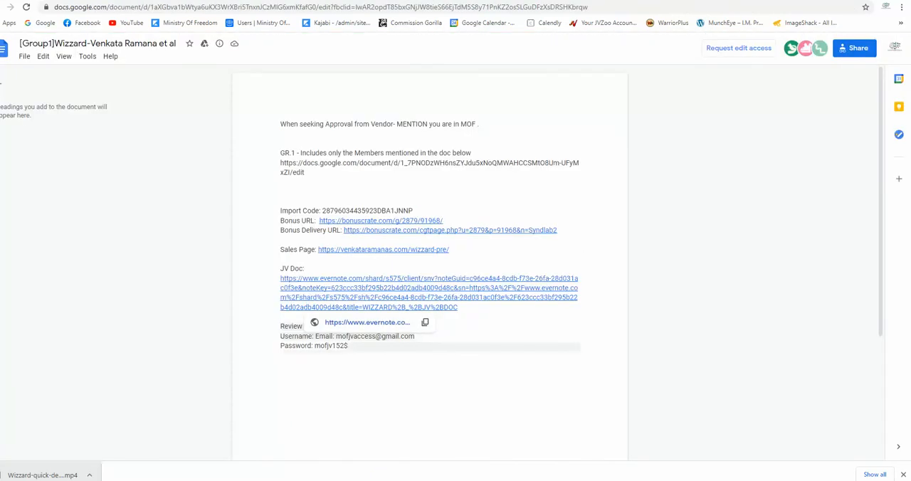
{"action": "key", "text": "ctrl+shift+Tab"}
{"action": "key", "text": "ctrl+shift+Tab"}
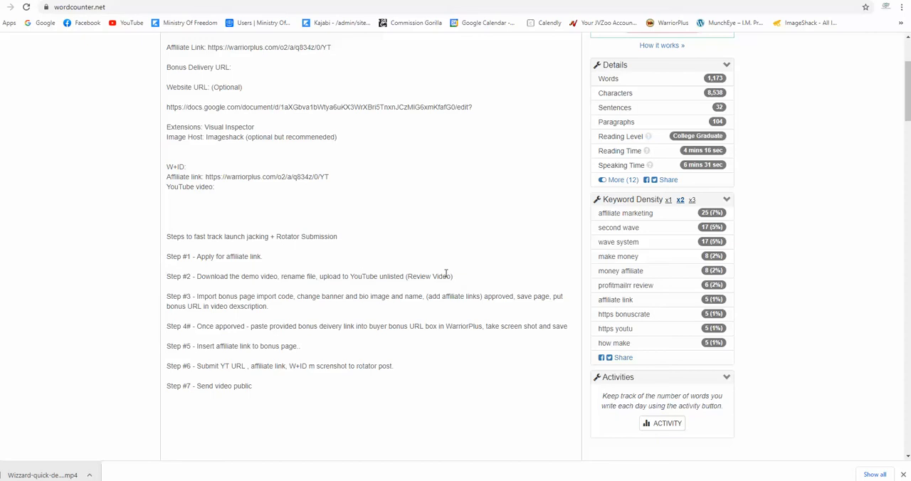
Open YouTube in a new tab and upload the Wizzard Review Demo and Bonuses video from the desktop
{"action": "key", "text": "ctrl+t"}
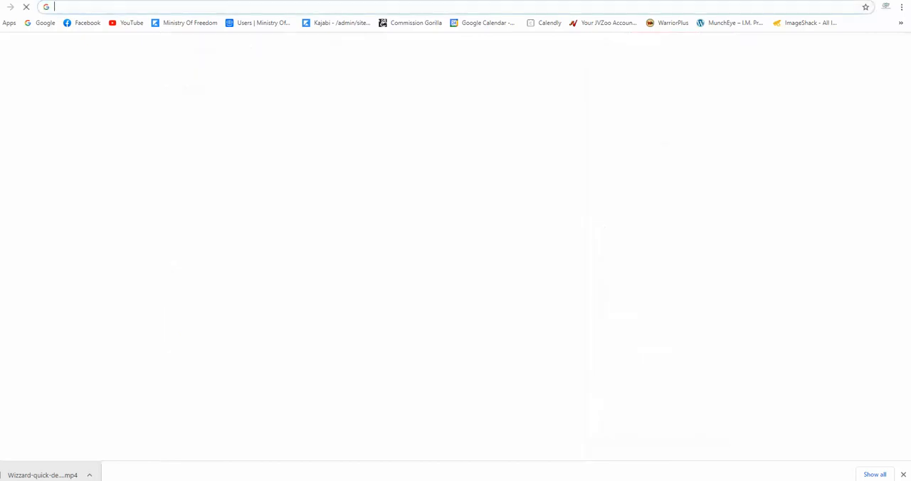
{"action": "left_click", "coordinate": [129, 23]}
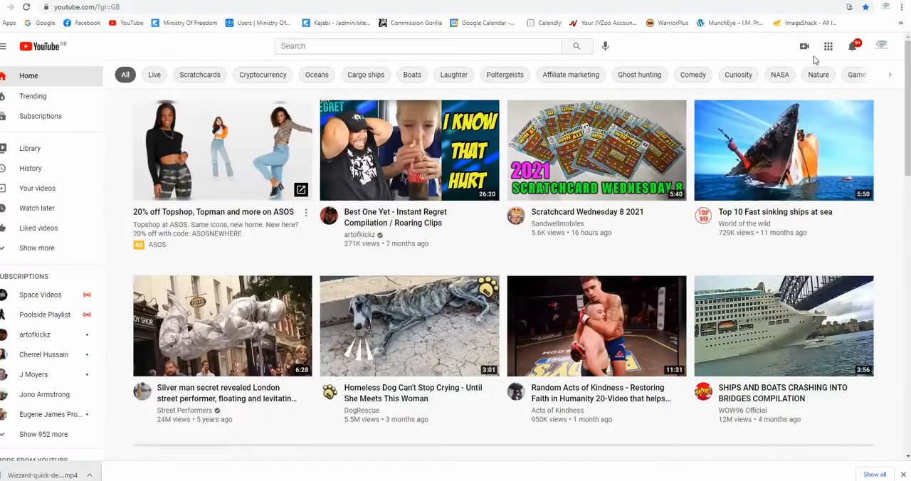
{"action": "left_click", "coordinate": [804, 47]}
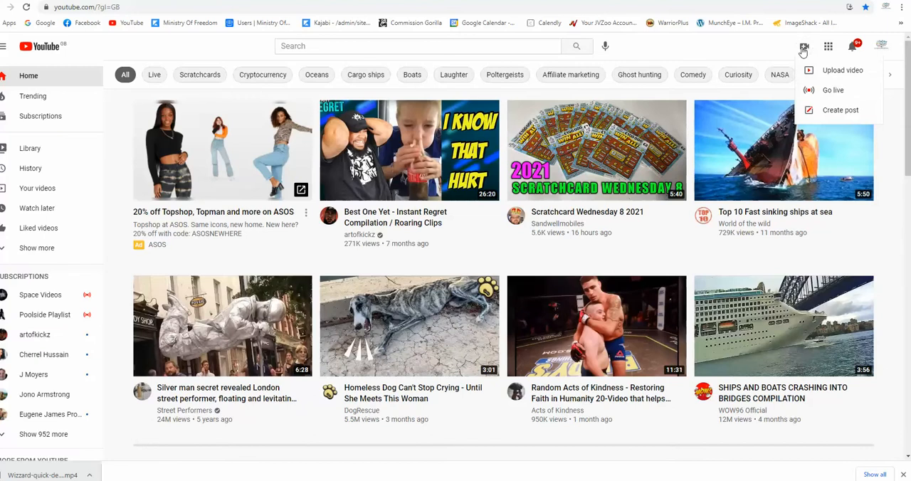
{"action": "left_click", "coordinate": [828, 73]}
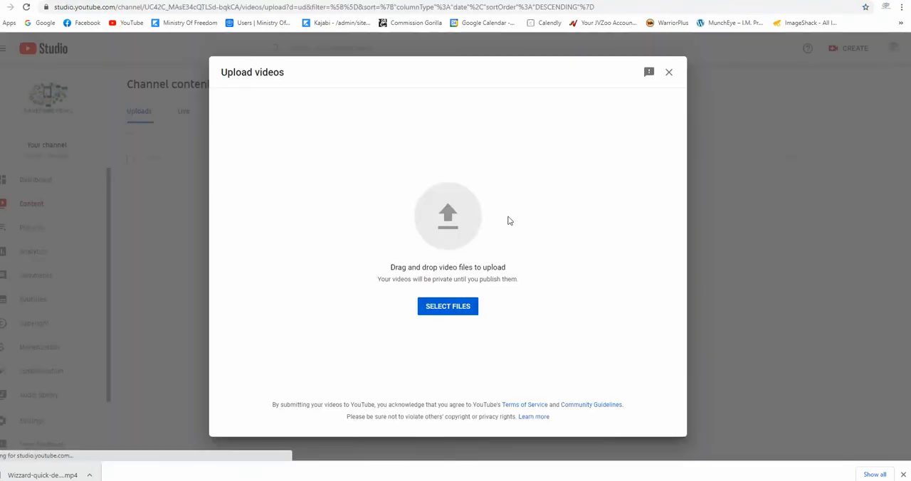
{"action": "left_click", "coordinate": [448, 306]}
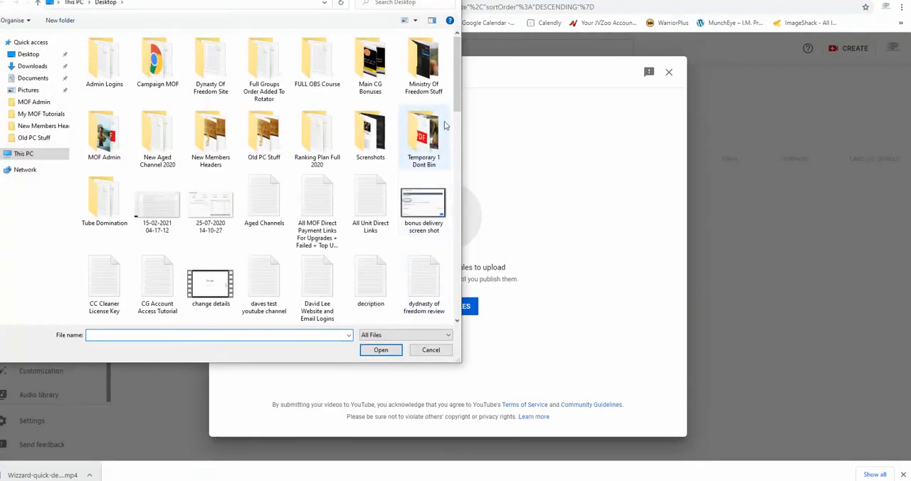
{"action": "left_click_drag", "start_coordinate": [457, 107], "coordinate": [456, 317]}
{"action": "left_click", "coordinate": [263, 289]}
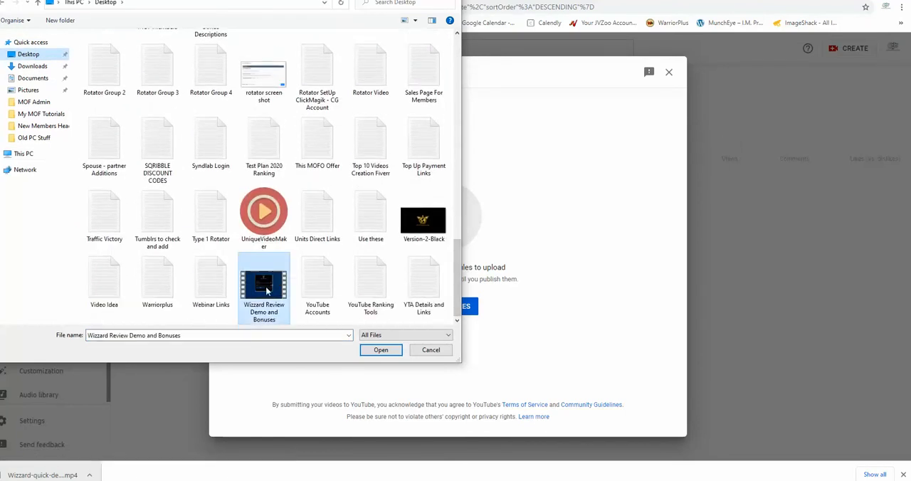
{"action": "left_click", "coordinate": [378, 350]}
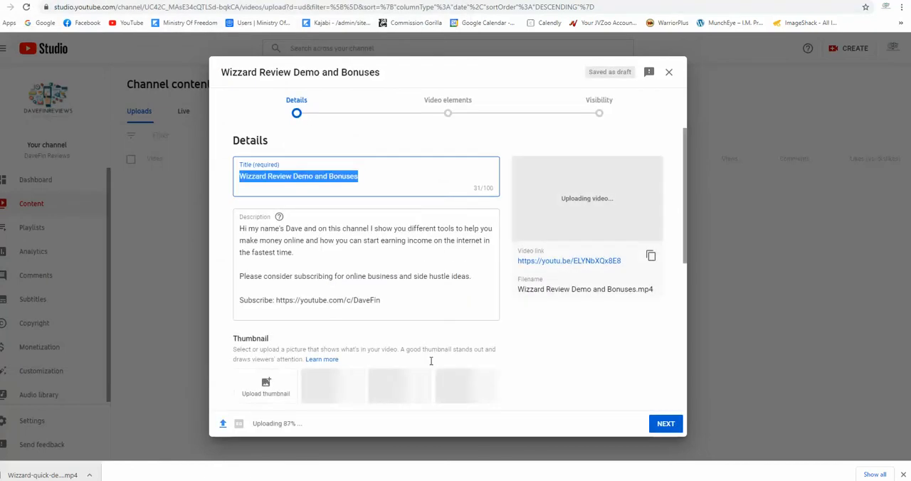
Copy the uploaded video's link and save the video with Unlisted visibility, keeping the default details
{"action": "left_click", "coordinate": [650, 256]}
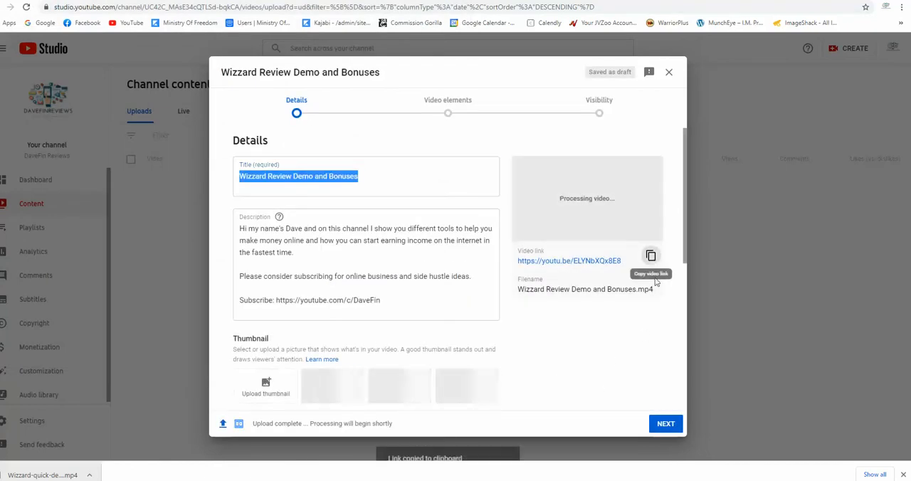
{"action": "left_click", "coordinate": [664, 424]}
{"action": "left_click", "coordinate": [663, 425]}
{"action": "left_click", "coordinate": [663, 427]}
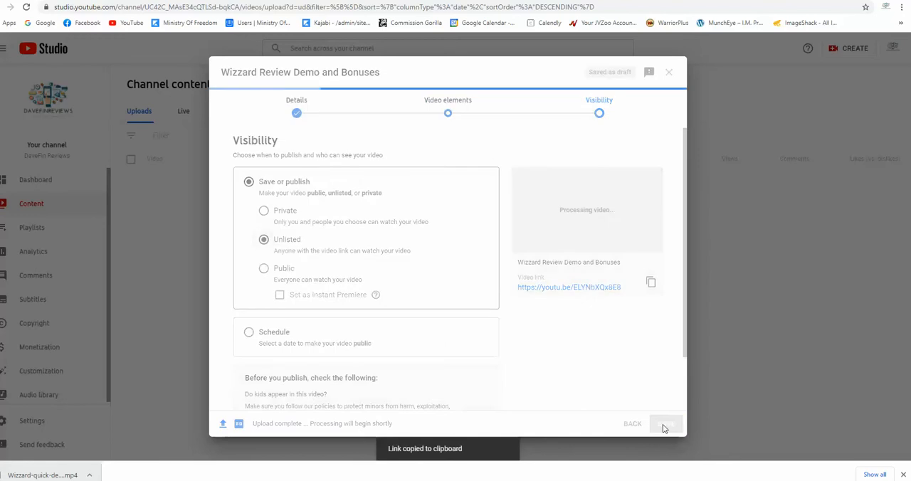
Paste the copied link after "YouTube video:" in the WordCounter notes and close the video processing notice in YouTube Studio
{"action": "left_click", "coordinate": [242, 1]}
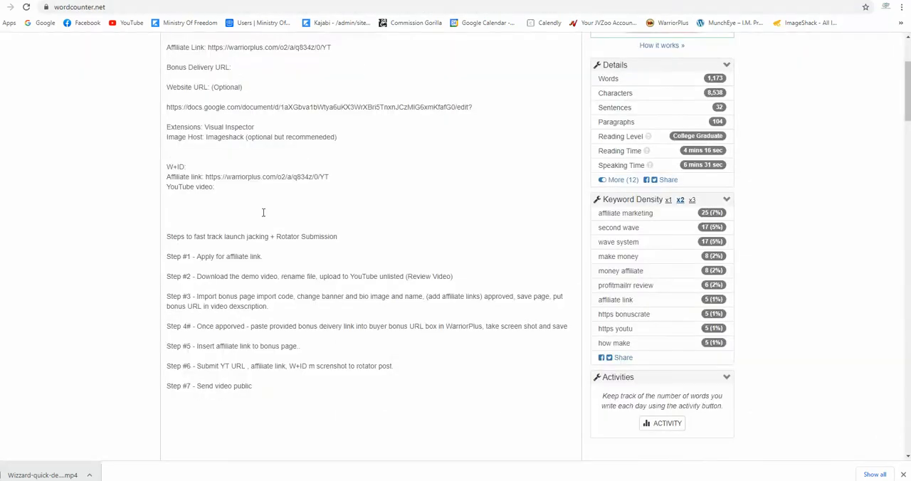
{"action": "scroll", "coordinate": [243, 186], "scroll_direction": "up", "scroll_amount": 3}
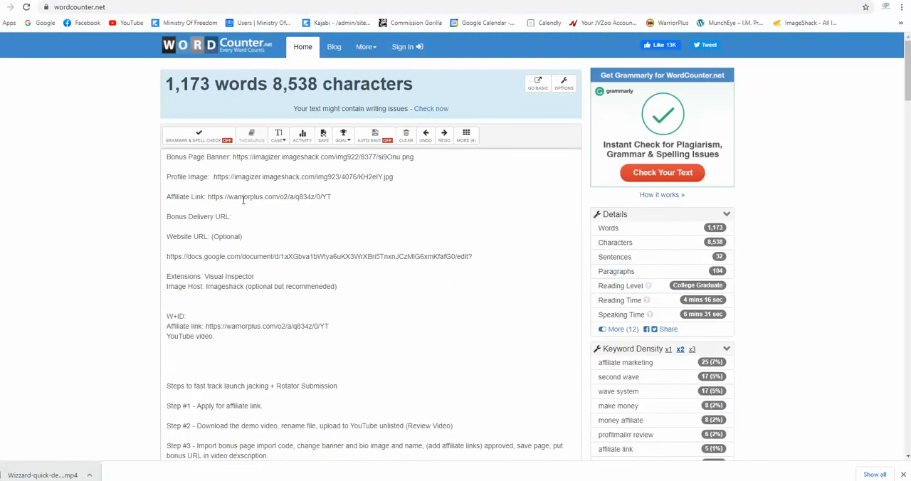
{"action": "scroll", "coordinate": [244, 222], "scroll_direction": "down", "scroll_amount": 1}
{"action": "left_click", "coordinate": [239, 235]}
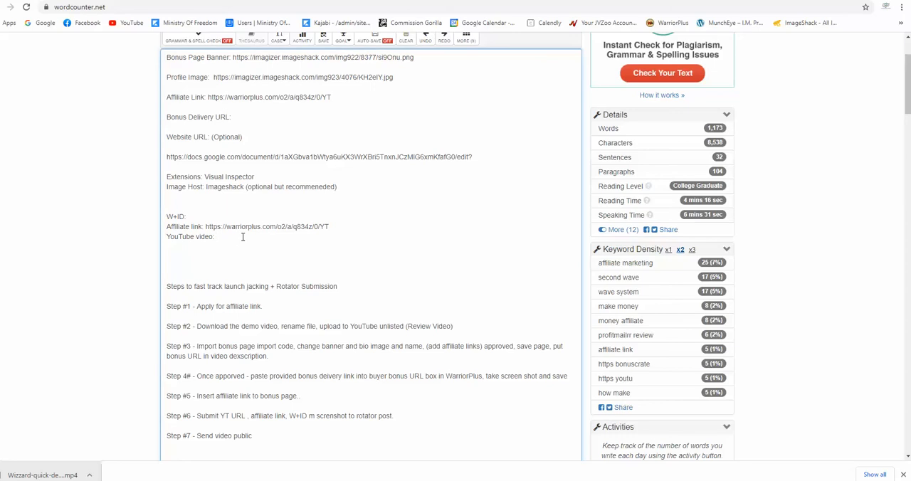
{"action": "right_click", "coordinate": [243, 237]}
{"action": "left_click", "coordinate": [266, 314]}
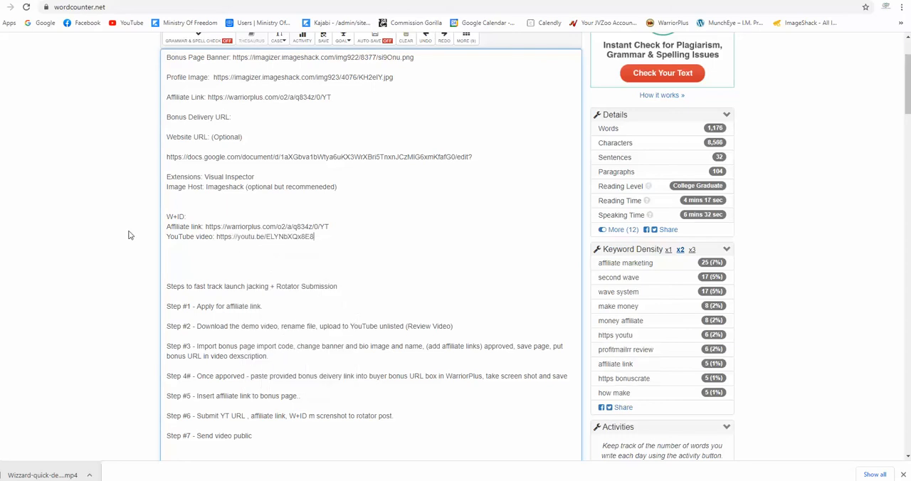
{"action": "left_click", "coordinate": [349, 0]}
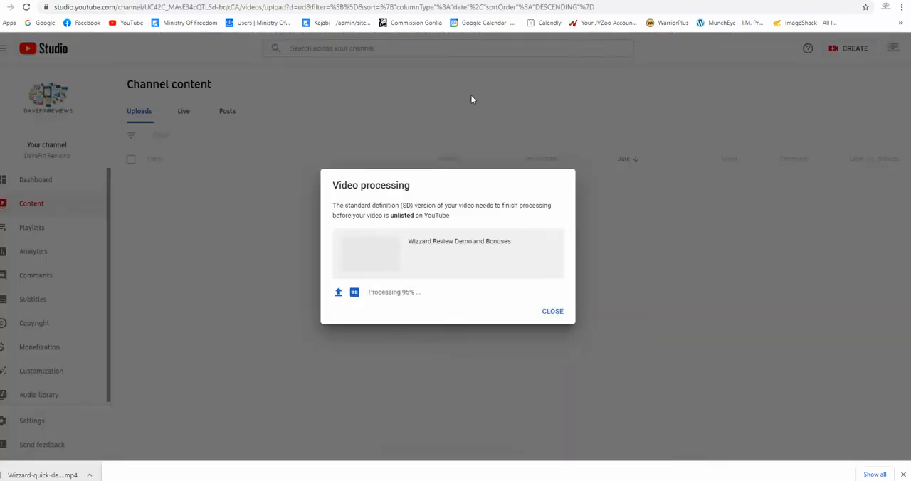
{"action": "left_click", "coordinate": [552, 311]}
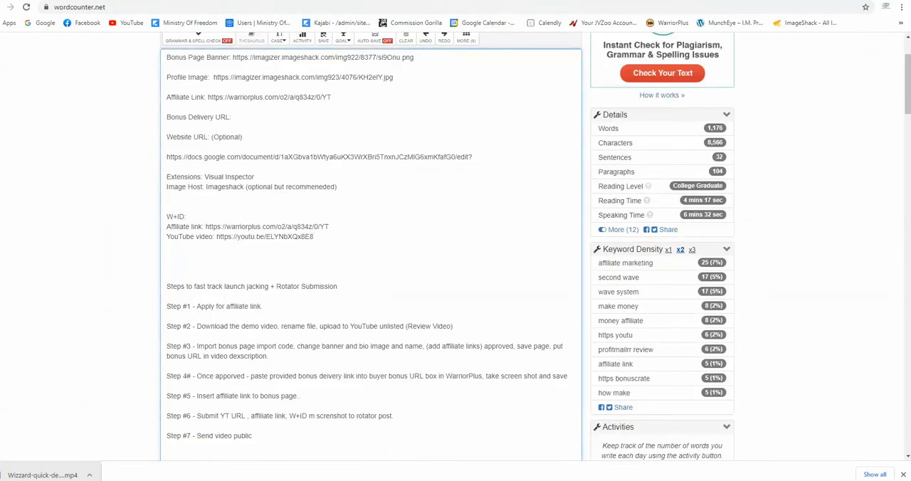
Open Commission Gorilla in a new tab and copy the Import Code from the Wizzard rotator document
{"action": "key", "text": "ctrl+t"}
{"action": "left_click", "coordinate": [412, 22]}
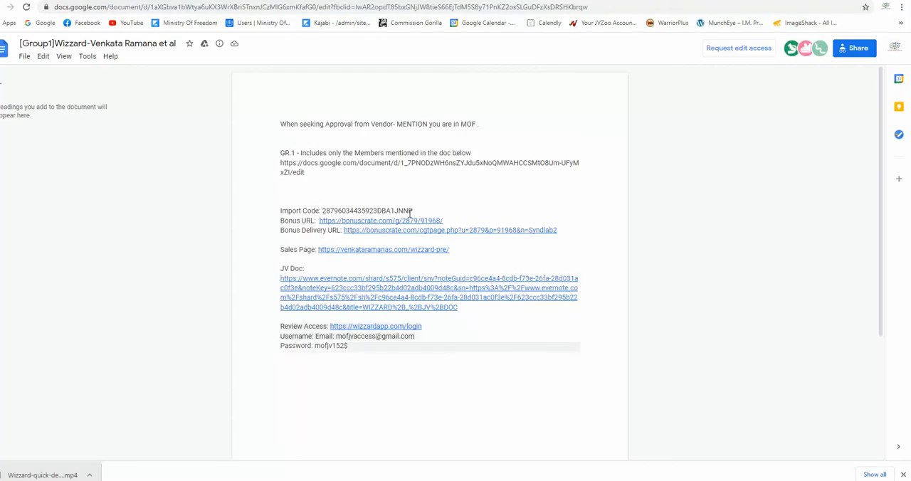
{"action": "left_click_drag", "start_coordinate": [411, 212], "coordinate": [324, 211]}
{"action": "right_click", "coordinate": [340, 211]}
{"action": "left_click", "coordinate": [363, 218]}
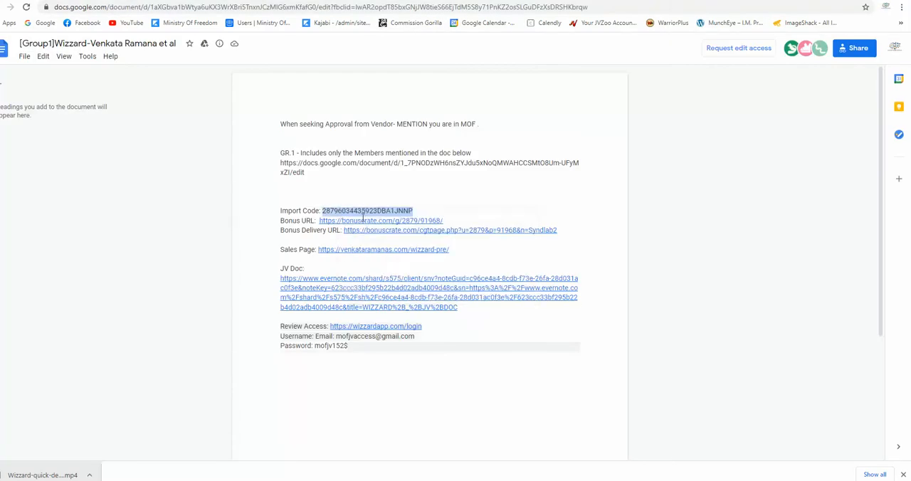
Import the Wizzard bonus page into the Commission Gorilla pages using the copied import code
{"action": "key", "text": "ctrl+Tab"}
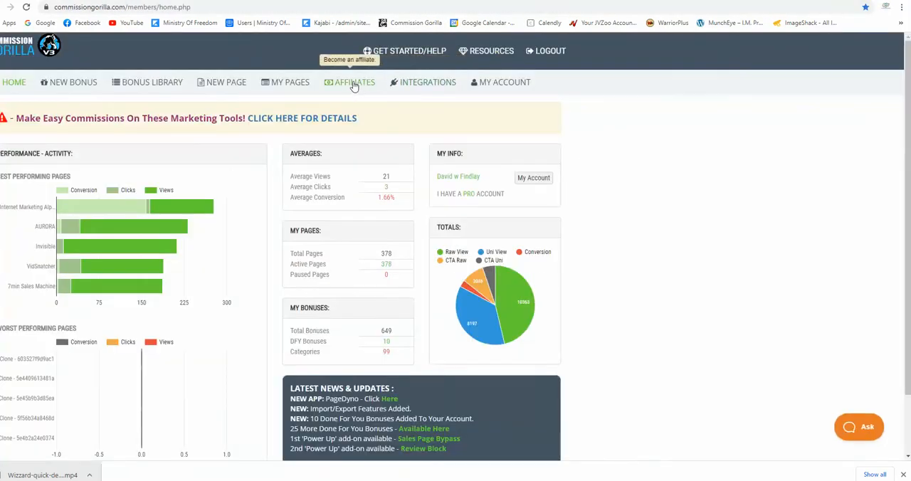
{"action": "left_click", "coordinate": [294, 85]}
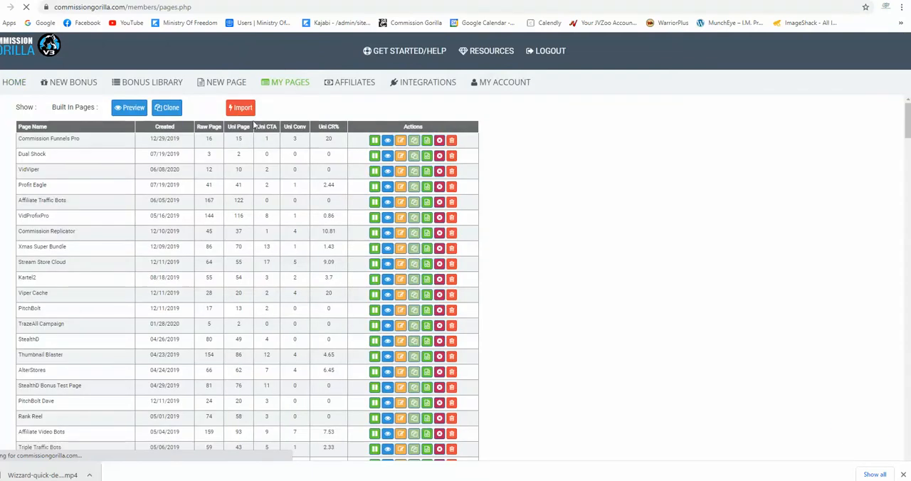
{"action": "left_click", "coordinate": [242, 113]}
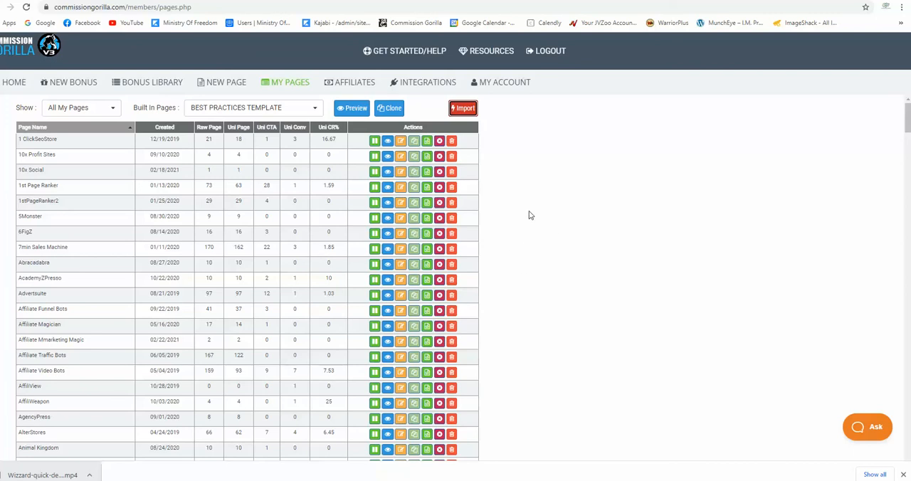
{"action": "left_click", "coordinate": [463, 108]}
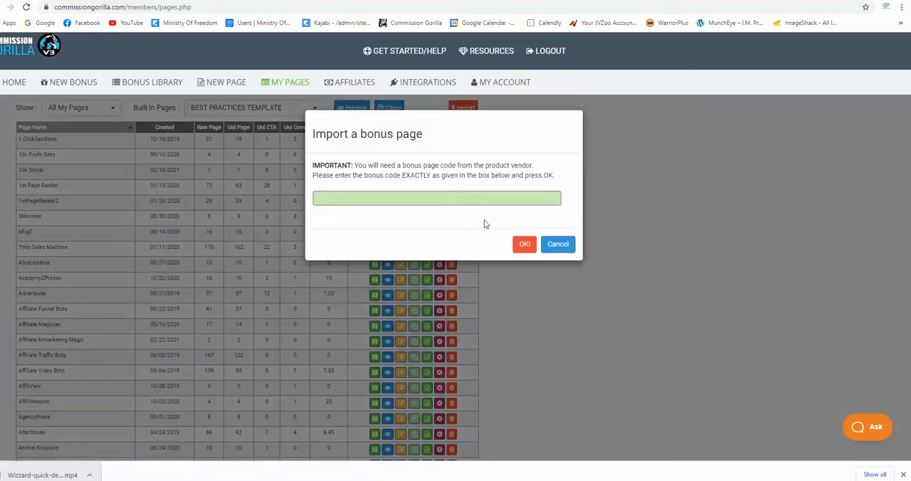
{"action": "right_click", "coordinate": [458, 198]}
{"action": "left_click", "coordinate": [481, 273]}
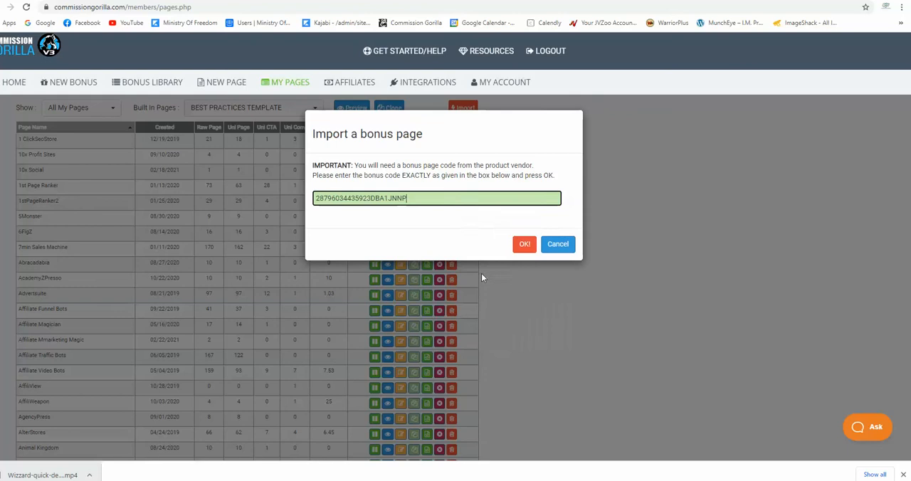
{"action": "left_click", "coordinate": [526, 246]}
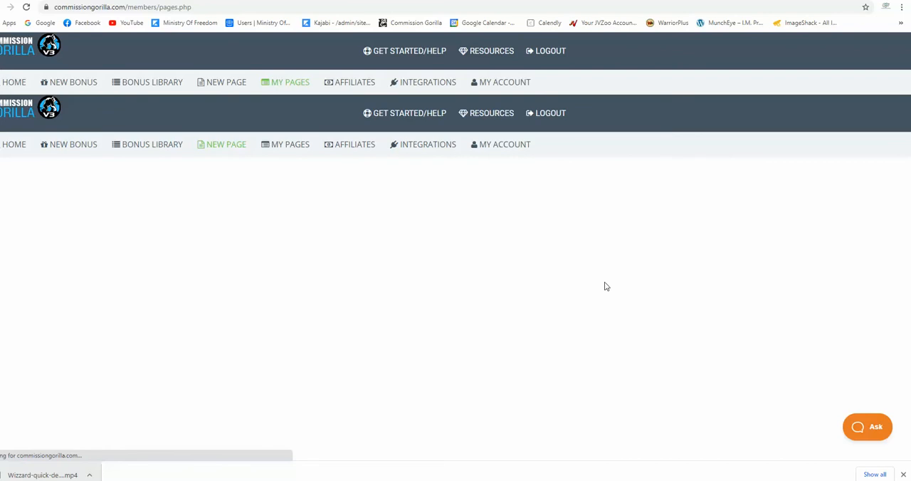
Copy the affiliate link from the WordCounter notes and return to the imported Wizzard page in Commission Gorilla
{"action": "left_click", "coordinate": [445, 0]}
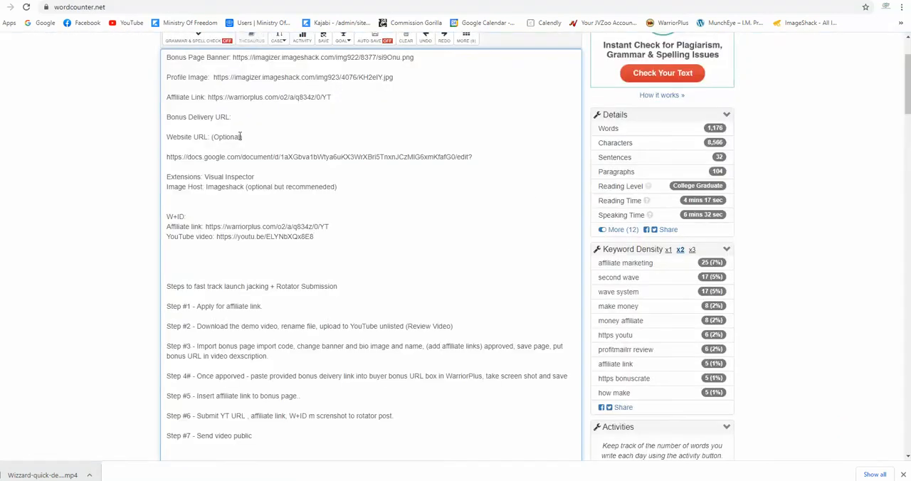
{"action": "left_click_drag", "start_coordinate": [331, 103], "coordinate": [216, 99]}
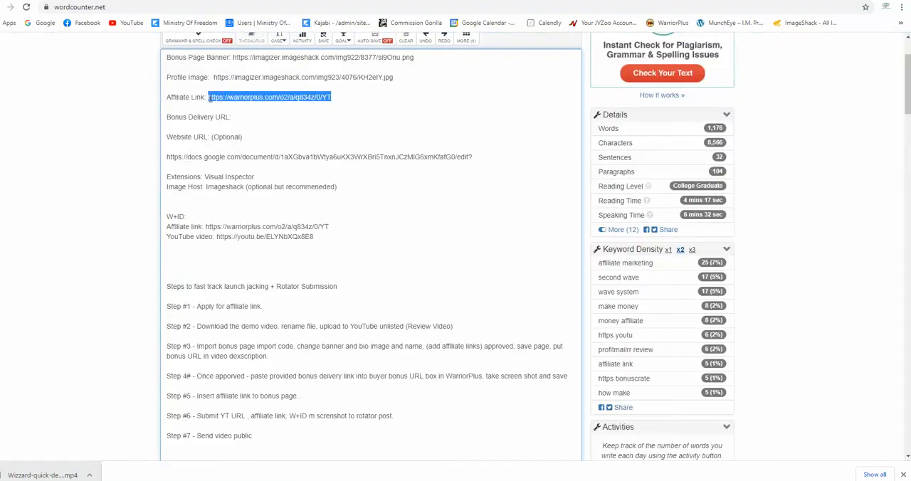
{"action": "right_click", "coordinate": [213, 99]}
{"action": "left_click", "coordinate": [239, 136]}
{"action": "left_click", "coordinate": [314, 103]}
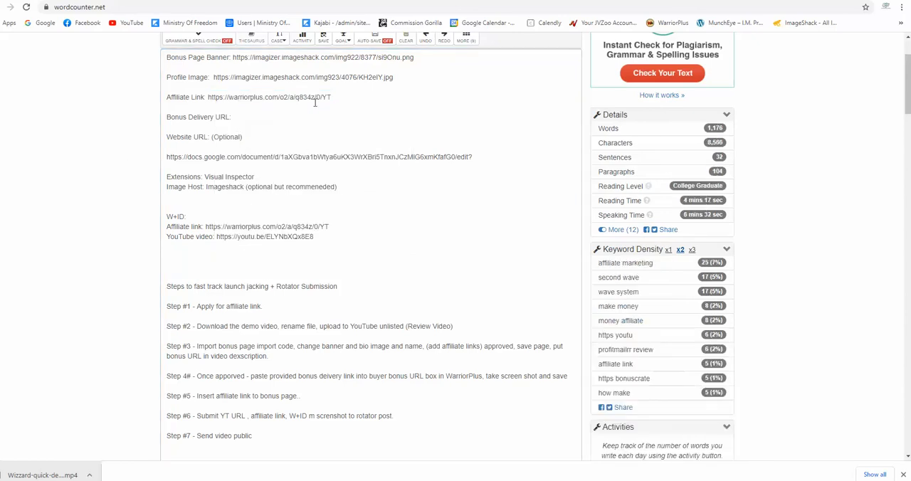
{"action": "left_click", "coordinate": [597, 0]}
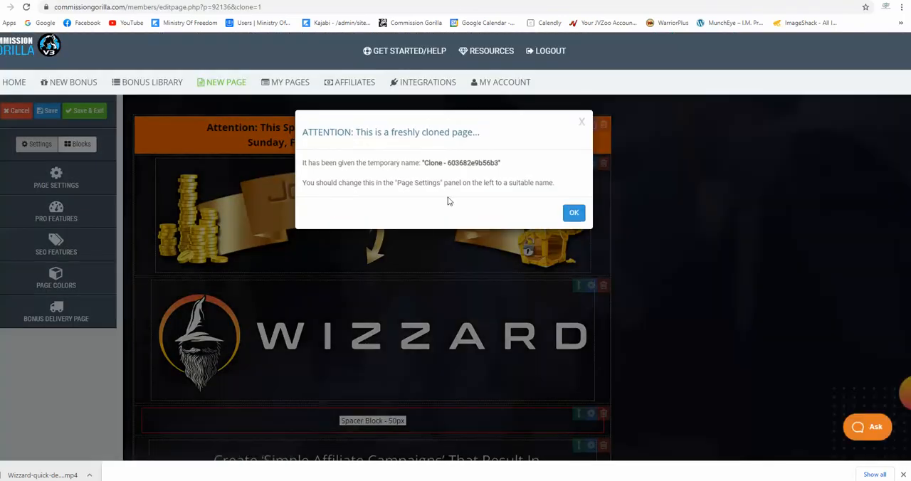
{"action": "left_click", "coordinate": [574, 212]}
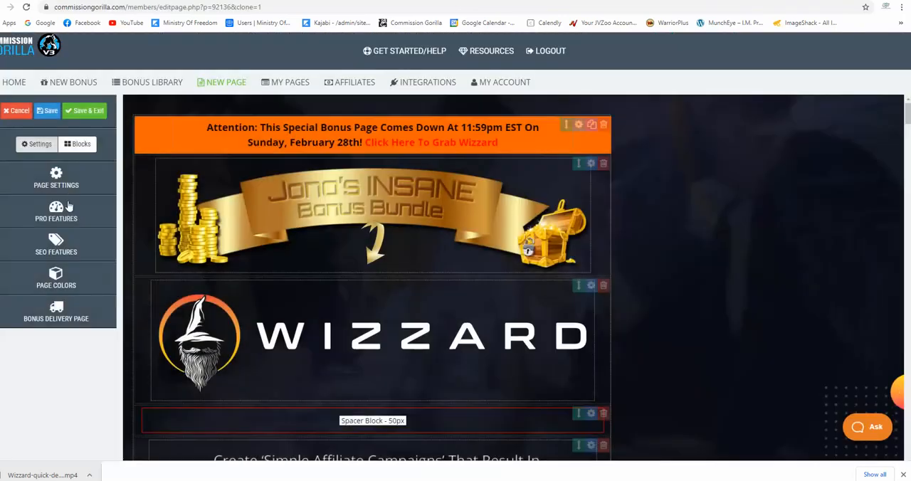
Open the page settings and set the Bonus Page Name to "Wizard"
{"action": "left_click", "coordinate": [57, 178]}
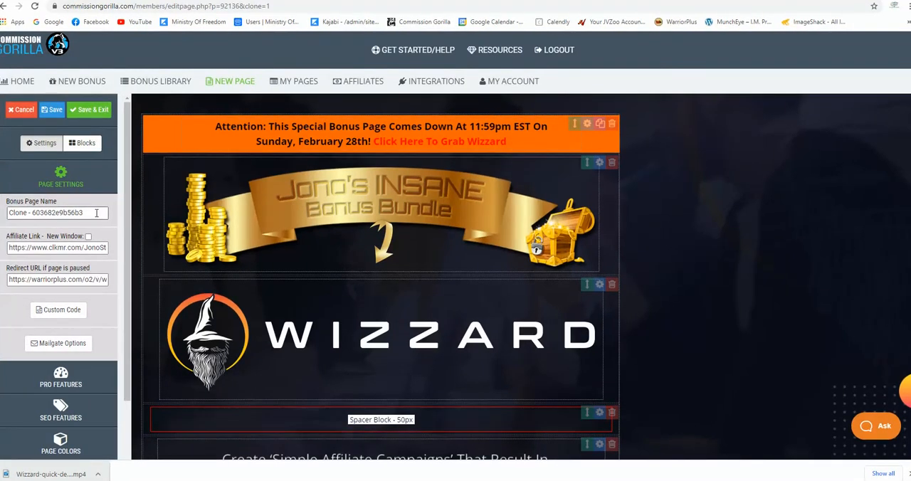
{"action": "left_click_drag", "start_coordinate": [107, 212], "coordinate": [8, 221]}
{"action": "type", "text": "Wizard"}
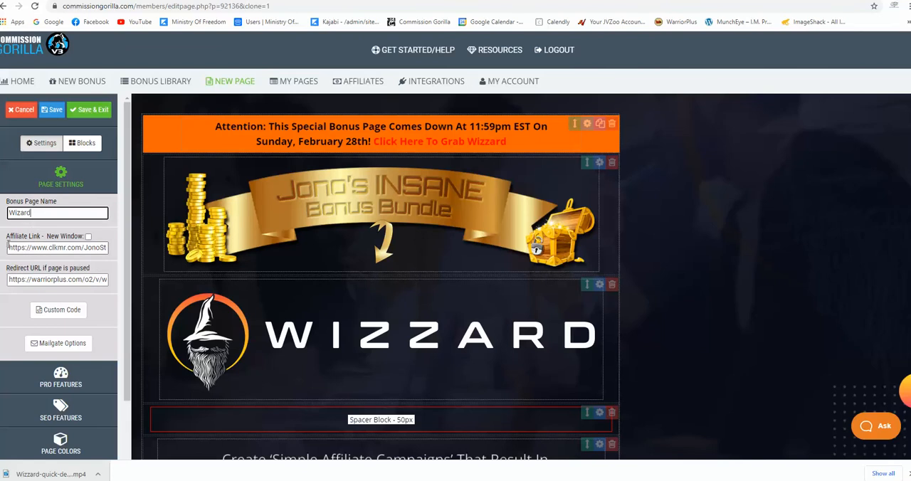
Clear the existing Affiliate Link and the redirect URL for the paused page
{"action": "left_click_drag", "start_coordinate": [14, 247], "coordinate": [106, 246]}
{"action": "key", "text": "BackSpace"}
{"action": "left_click_drag", "start_coordinate": [93, 279], "coordinate": [7, 278]}
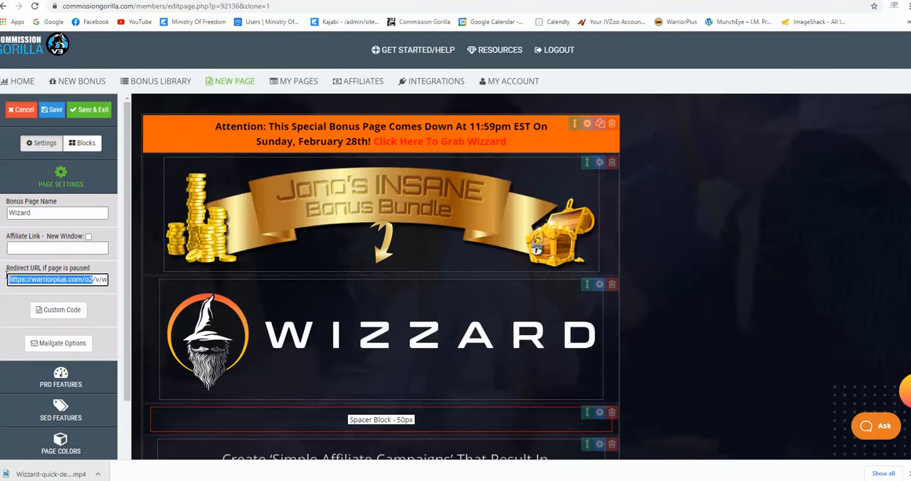
{"action": "key", "text": "BackSpace"}
{"action": "left_click_drag", "start_coordinate": [84, 278], "coordinate": [29, 280]}
{"action": "key", "text": "BackSpace"}
{"action": "double_click", "coordinate": [30, 279]}
{"action": "key", "text": "BackSpace"}
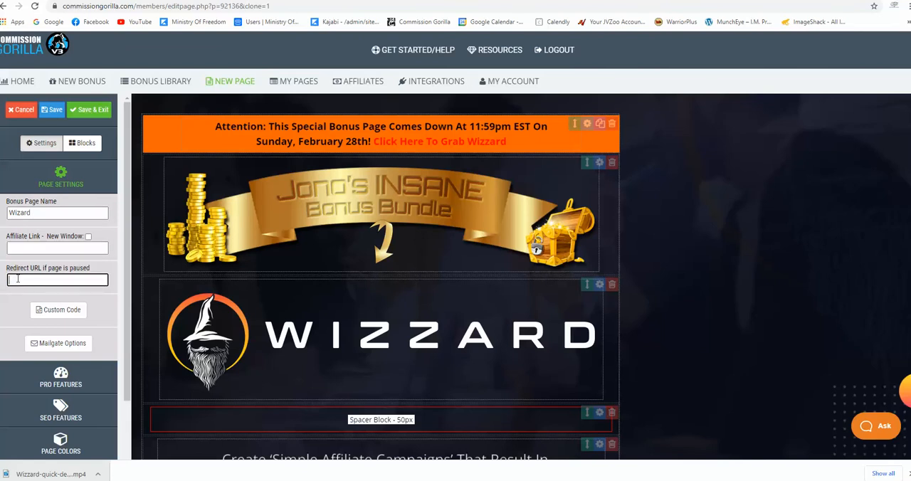
Paste the copied affiliate link as both the Affiliate Link and the paused-page redirect URL, and collapse the page settings
{"action": "right_click", "coordinate": [37, 248]}
{"action": "left_click", "coordinate": [60, 324]}
{"action": "right_click", "coordinate": [59, 280]}
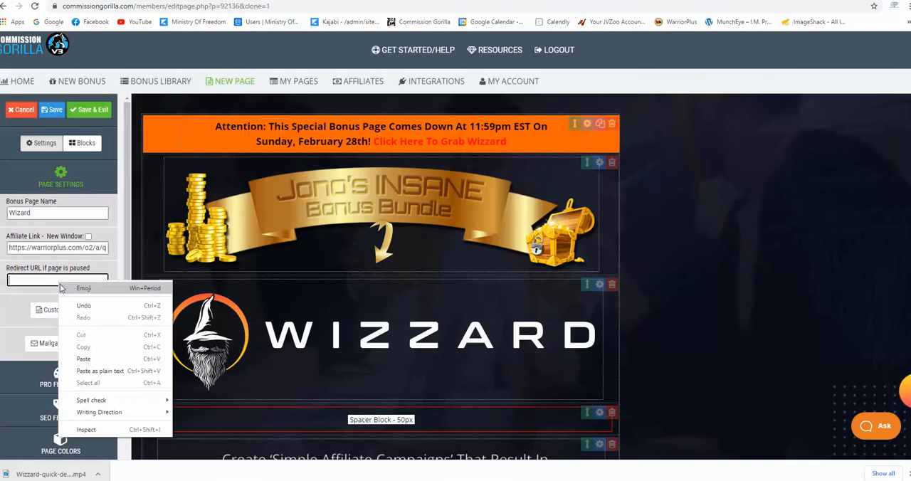
{"action": "left_click", "coordinate": [83, 359]}
{"action": "left_click", "coordinate": [61, 178]}
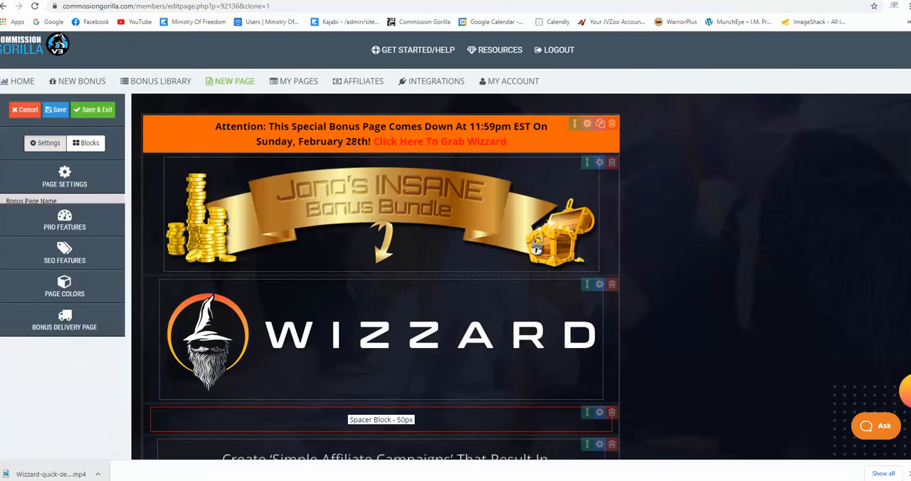
Replace the link URL of "Click Here To Grab Wizzard" in the orange attention bar with the copied affiliate link
{"action": "left_click_drag", "start_coordinate": [509, 141], "coordinate": [377, 141]}
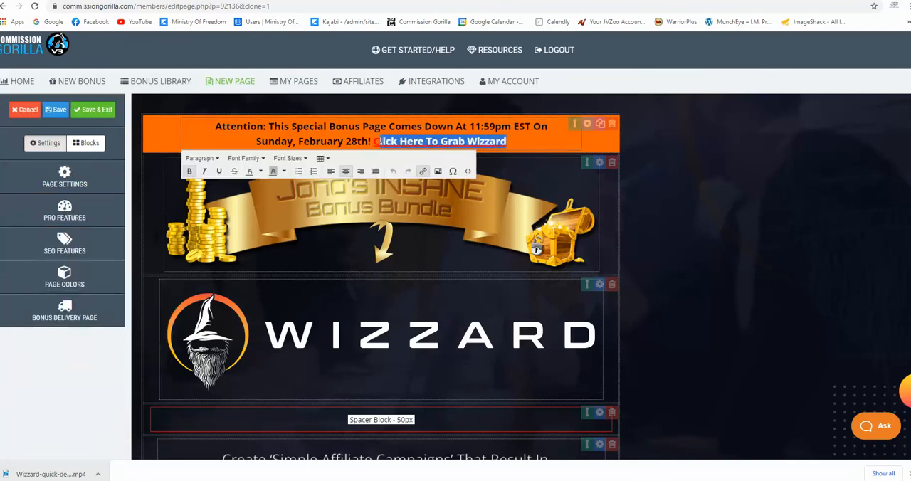
{"action": "left_click", "coordinate": [423, 173]}
{"action": "left_click_drag", "start_coordinate": [556, 253], "coordinate": [410, 254]}
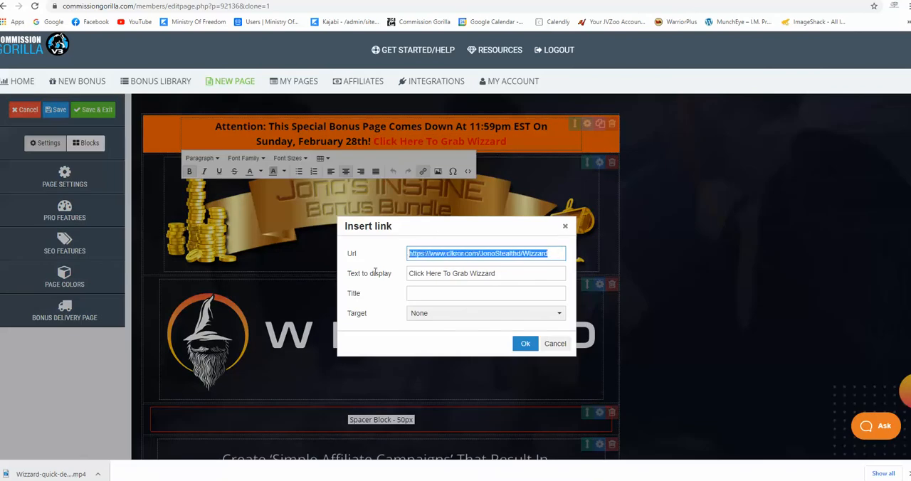
{"action": "key", "text": "BackSpace"}
{"action": "right_click", "coordinate": [430, 254]}
{"action": "left_click", "coordinate": [459, 332]}
{"action": "left_click", "coordinate": [525, 344]}
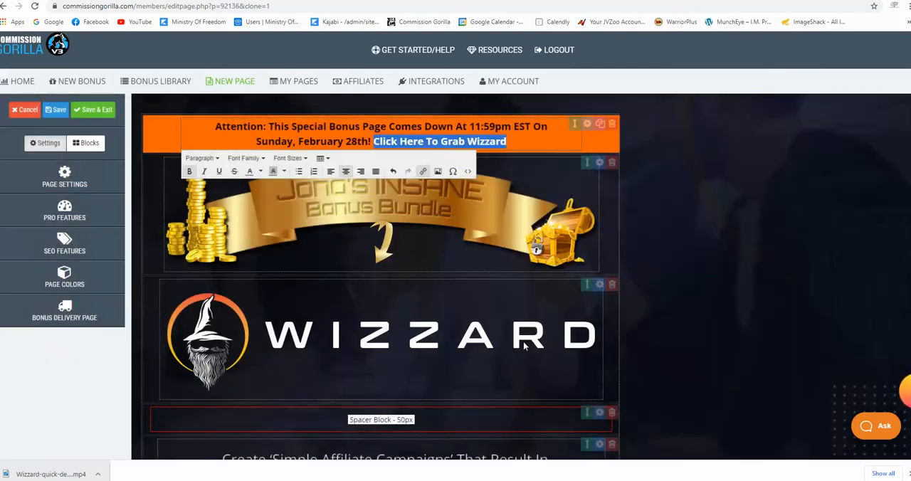
{"action": "left_click", "coordinate": [676, 287]}
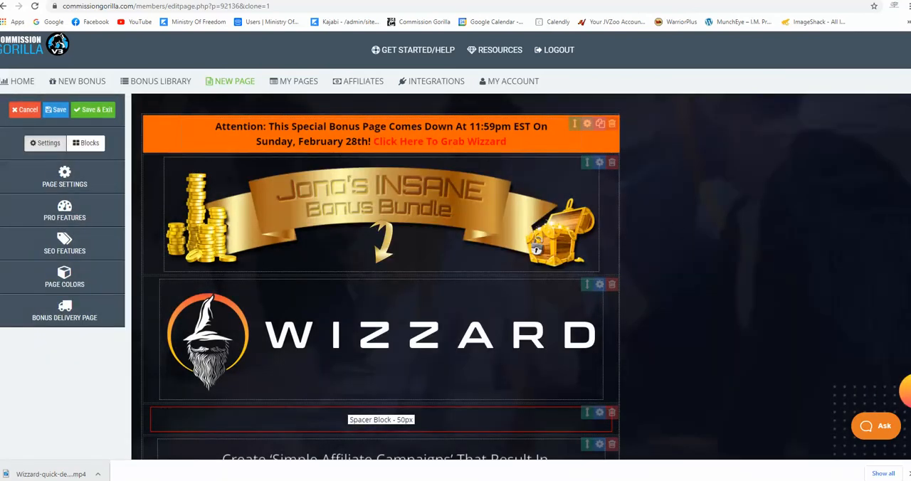
Copy the Bonus Page Banner image URL from the WordCounter notes and return to the Commission Gorilla page editor
{"action": "key", "text": "ctrl+Tab"}
{"action": "scroll", "coordinate": [213, 169], "scroll_direction": "up", "scroll_amount": 2}
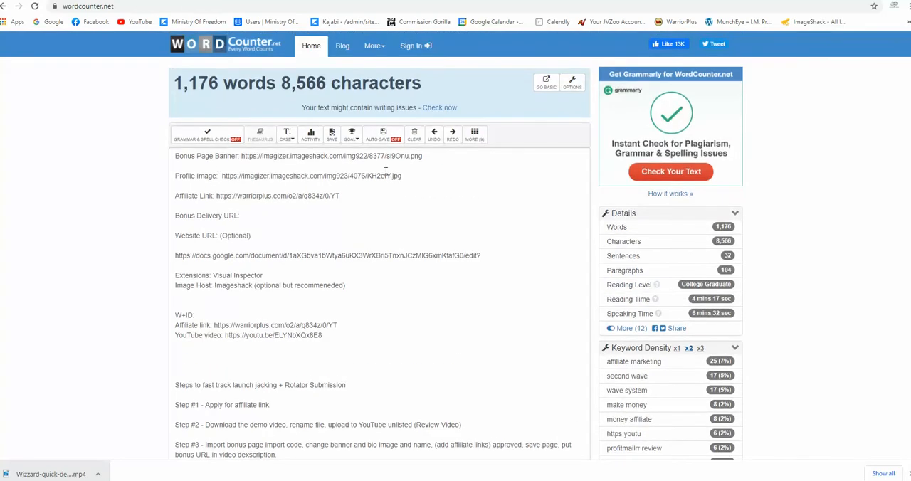
{"action": "left_click_drag", "start_coordinate": [425, 157], "coordinate": [242, 157]}
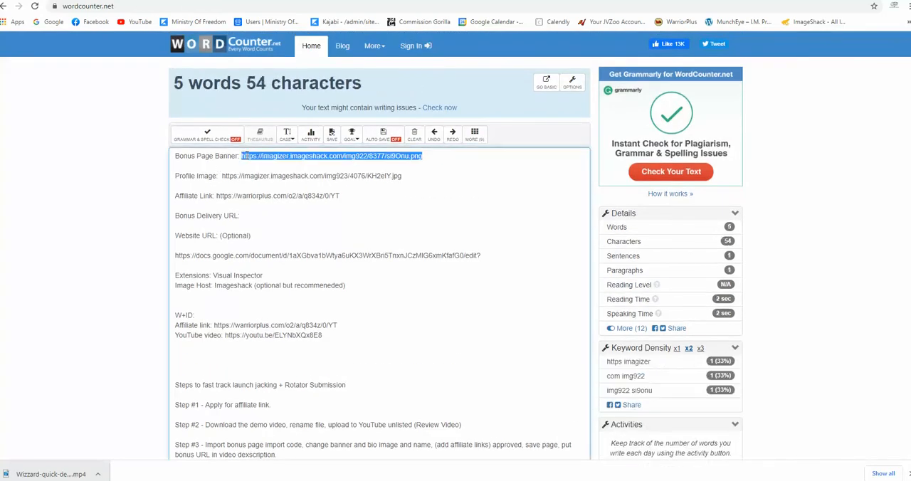
{"action": "right_click", "coordinate": [247, 156]}
{"action": "left_click", "coordinate": [272, 192]}
{"action": "left_click", "coordinate": [598, 1]}
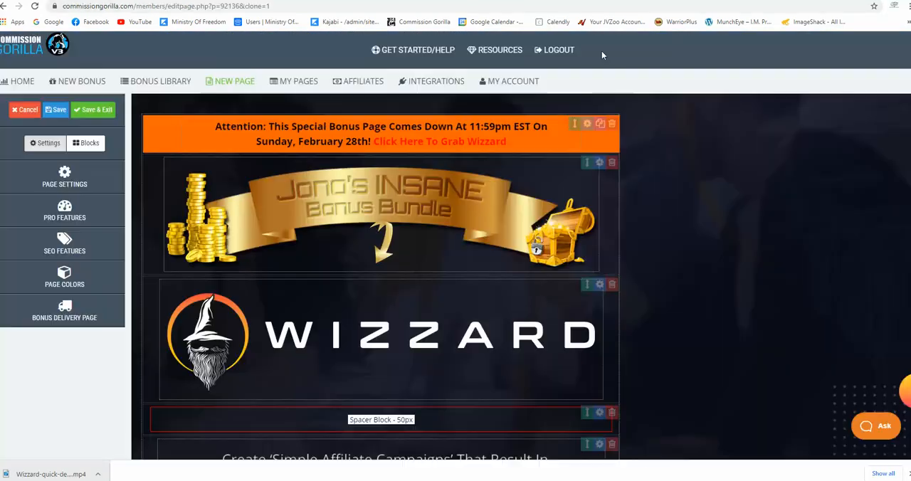
{"action": "left_click", "coordinate": [601, 163]}
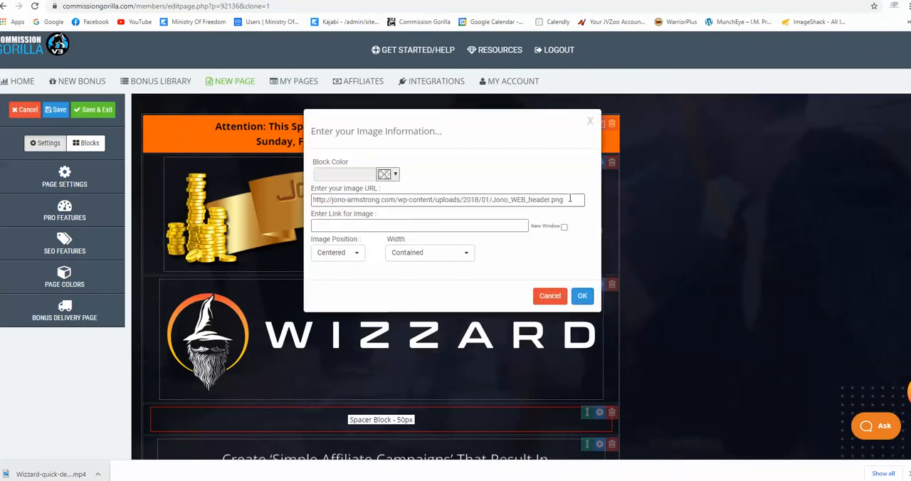
{"action": "left_click_drag", "start_coordinate": [566, 199], "coordinate": [314, 204]}
{"action": "key", "text": "BackSpace"}
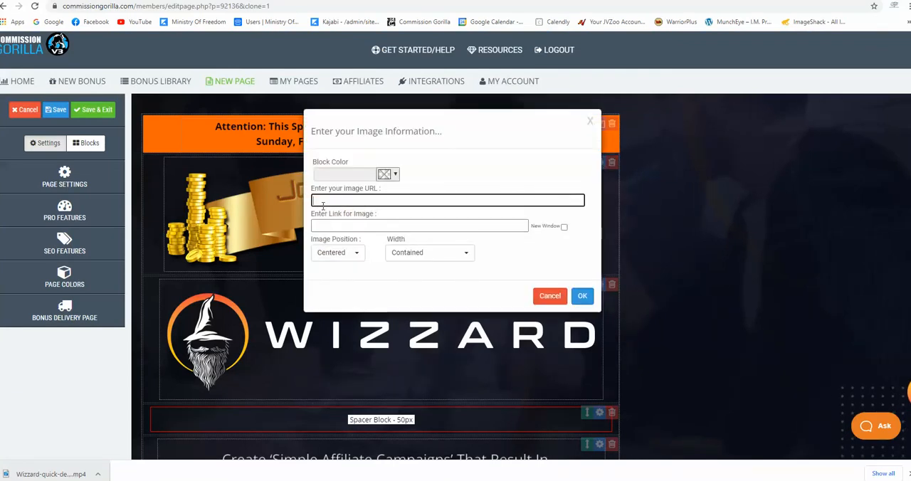
{"action": "right_click", "coordinate": [322, 202]}
{"action": "left_click", "coordinate": [353, 286]}
{"action": "left_click", "coordinate": [552, 295]}
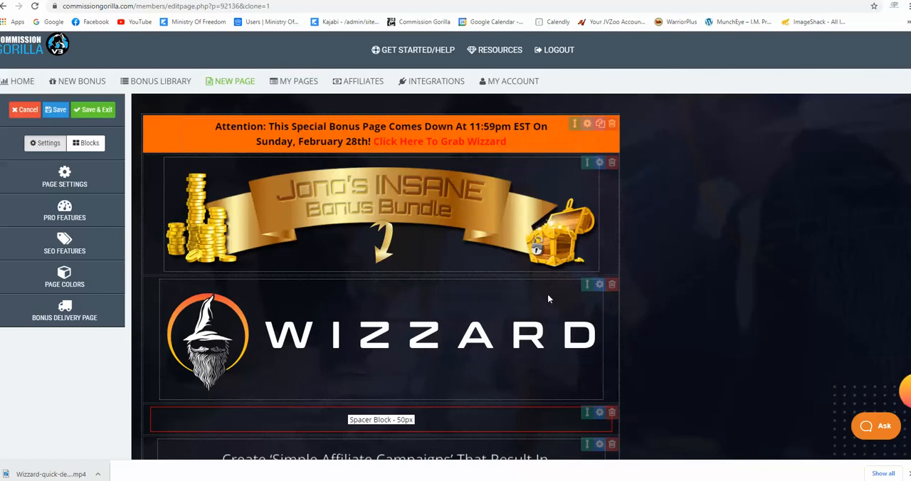
{"action": "left_click", "coordinate": [601, 163]}
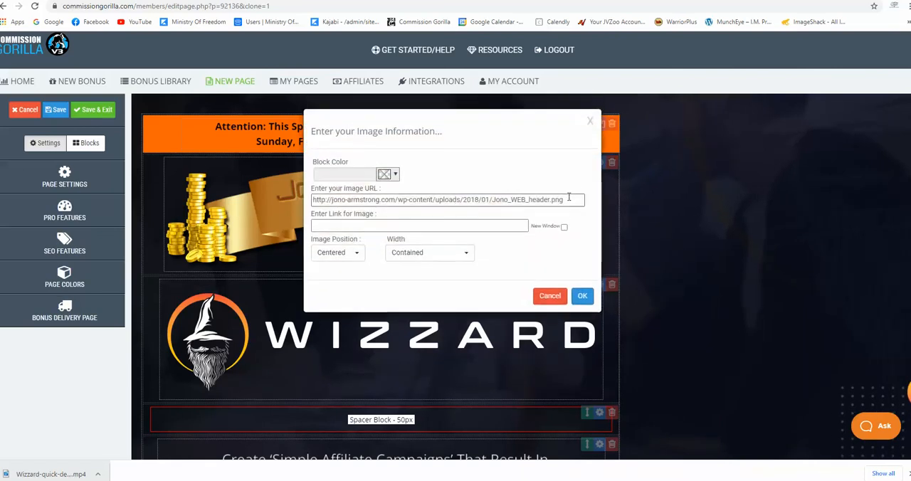
{"action": "left_click_drag", "start_coordinate": [574, 200], "coordinate": [288, 205]}
{"action": "key", "text": "BackSpace"}
{"action": "right_click", "coordinate": [345, 202]}
{"action": "left_click", "coordinate": [370, 277]}
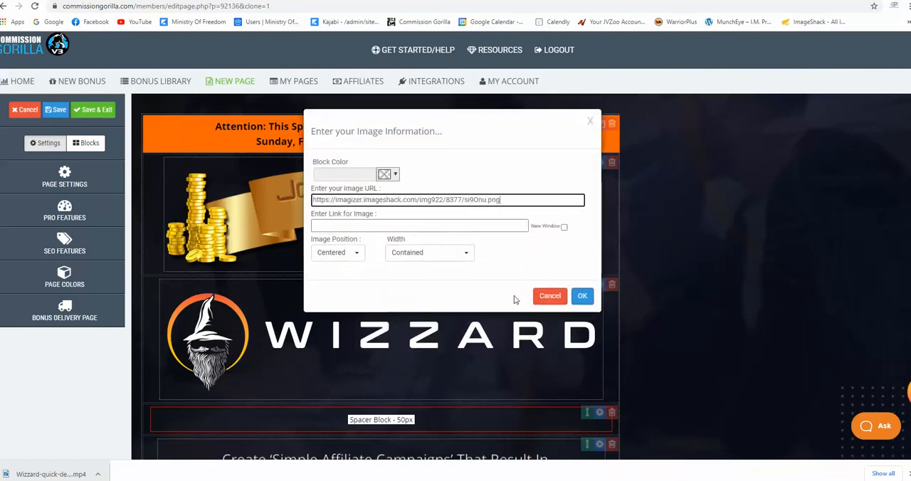
{"action": "left_click", "coordinate": [582, 296]}
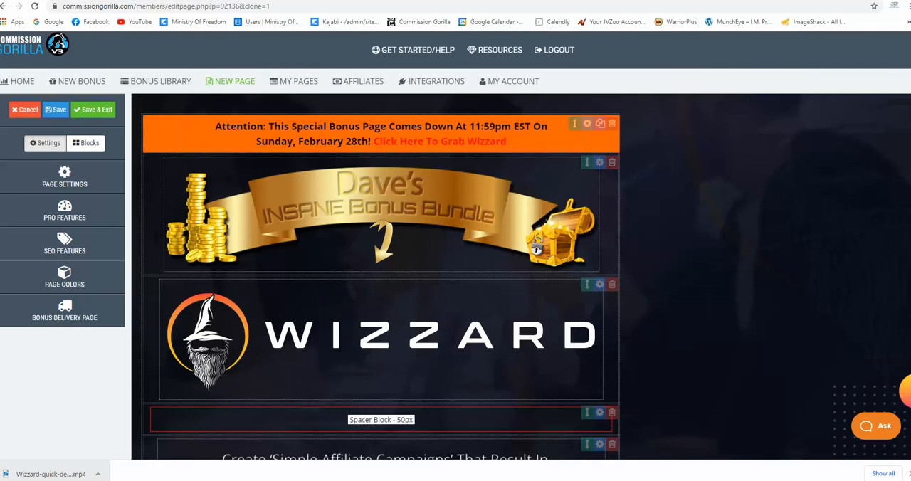
Center the closing "Thanks for taking the time" block's content and replace the signature with the affiliate's own name
{"action": "scroll", "coordinate": [537, 248], "scroll_direction": "down", "scroll_amount": 10}
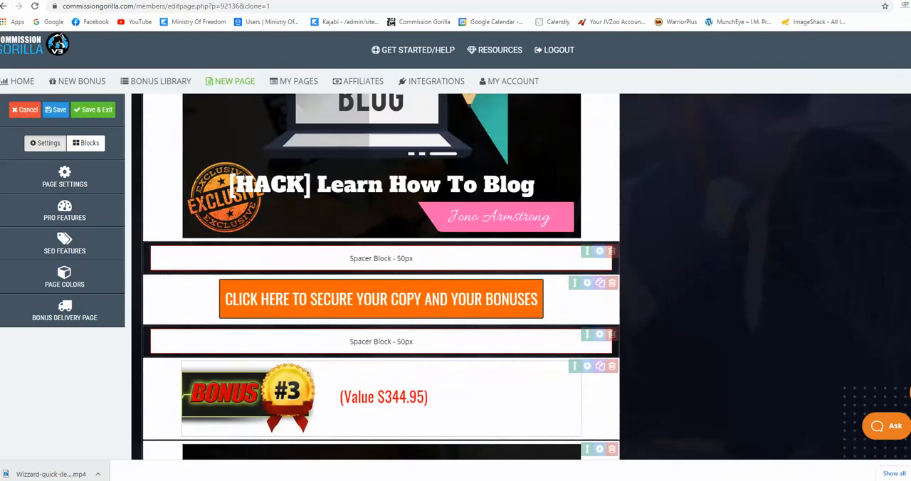
{"action": "scroll", "coordinate": [381, 276], "scroll_direction": "down", "scroll_amount": 10}
{"action": "scroll", "coordinate": [382, 276], "scroll_direction": "up", "scroll_amount": 1}
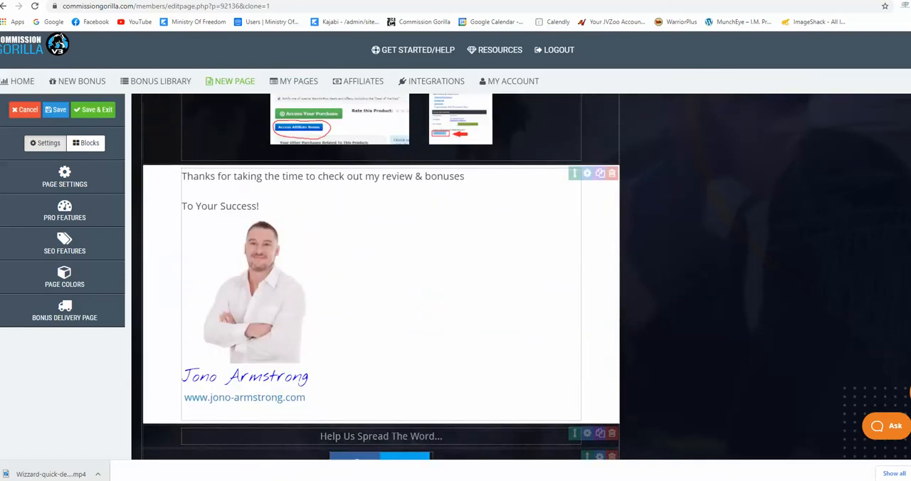
{"action": "mouse_move", "coordinate": [316, 397]}
{"action": "left_mouse_down"}
{"action": "mouse_move", "coordinate": [188, 213]}
{"action": "mouse_move", "coordinate": [179, 177]}
{"action": "left_mouse_up"}
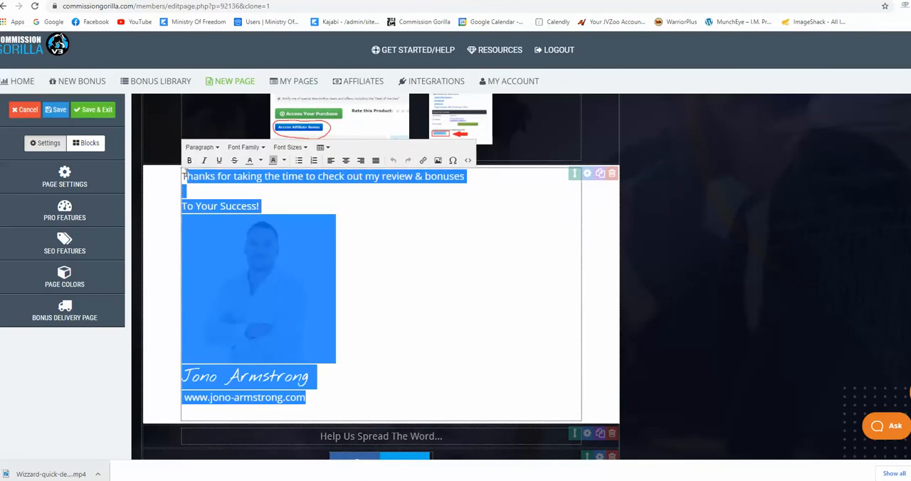
{"action": "left_click", "coordinate": [345, 160]}
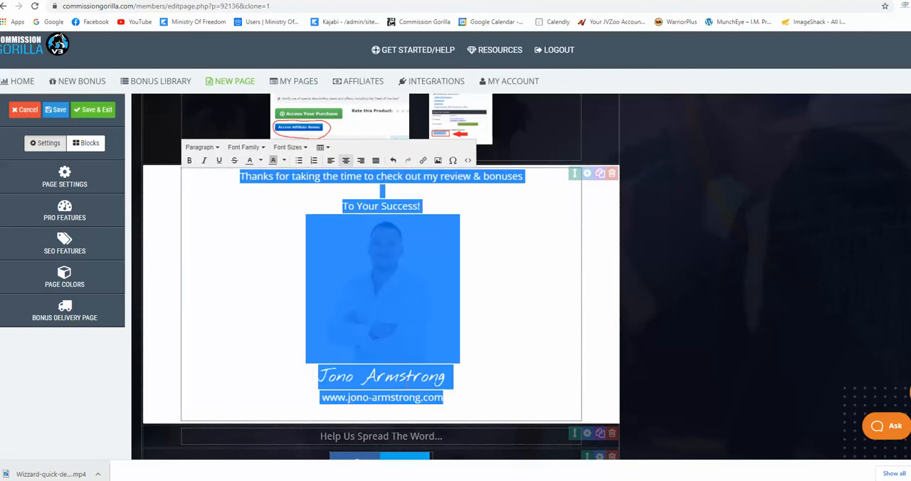
{"action": "left_click", "coordinate": [476, 385]}
{"action": "left_click_drag", "start_coordinate": [452, 377], "coordinate": [289, 375]}
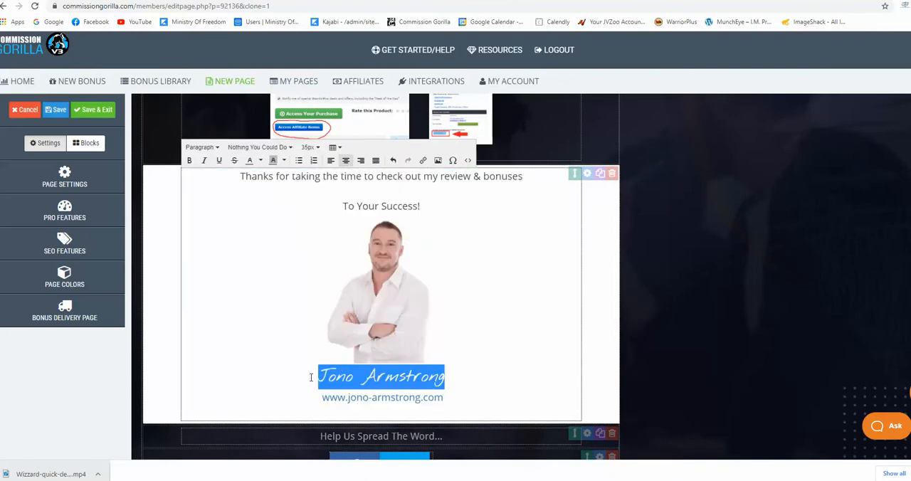
{"action": "type", "text": "Dave Fin"}
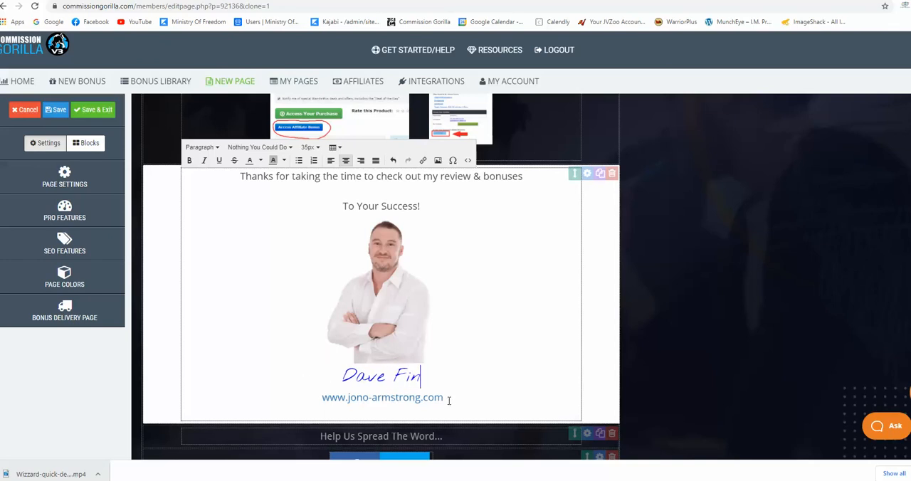
Change the link URL of the website address under the signature to the affiliate's own website
{"action": "left_click_drag", "start_coordinate": [447, 399], "coordinate": [321, 398]}
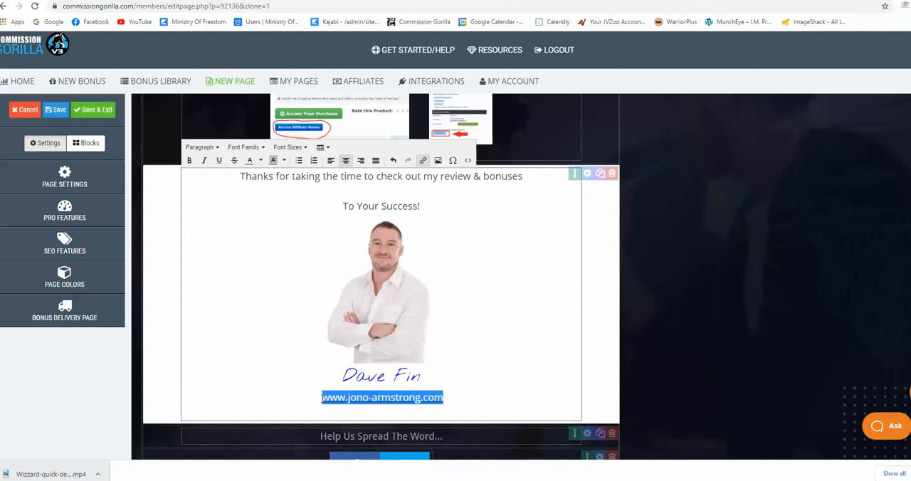
{"action": "left_click", "coordinate": [423, 161]}
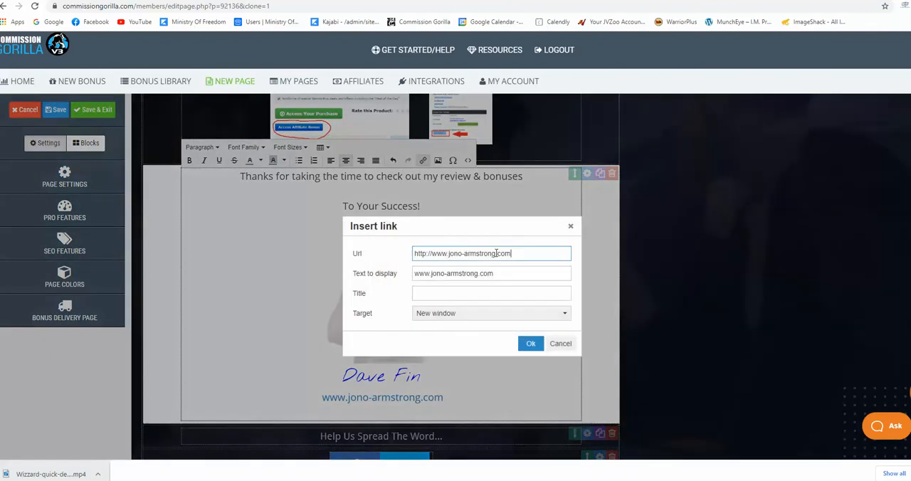
{"action": "left_click_drag", "start_coordinate": [517, 254], "coordinate": [450, 253]}
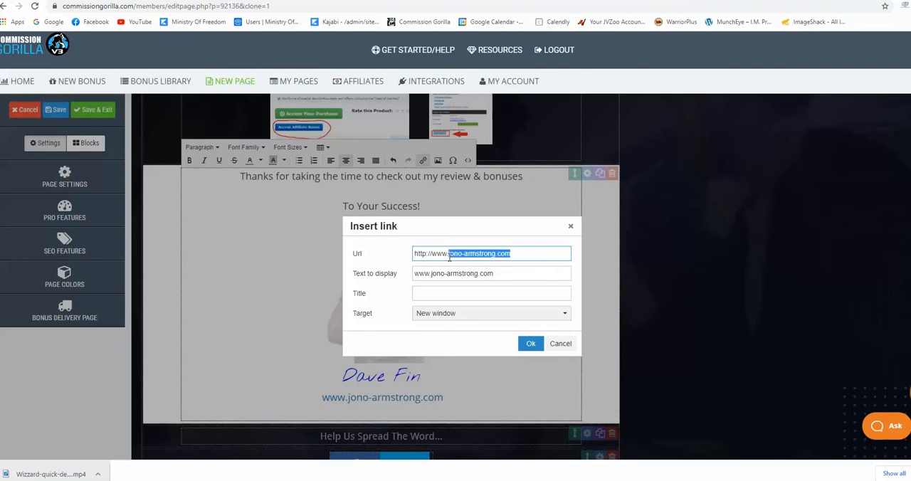
{"action": "type", "text": "davefinreview"}
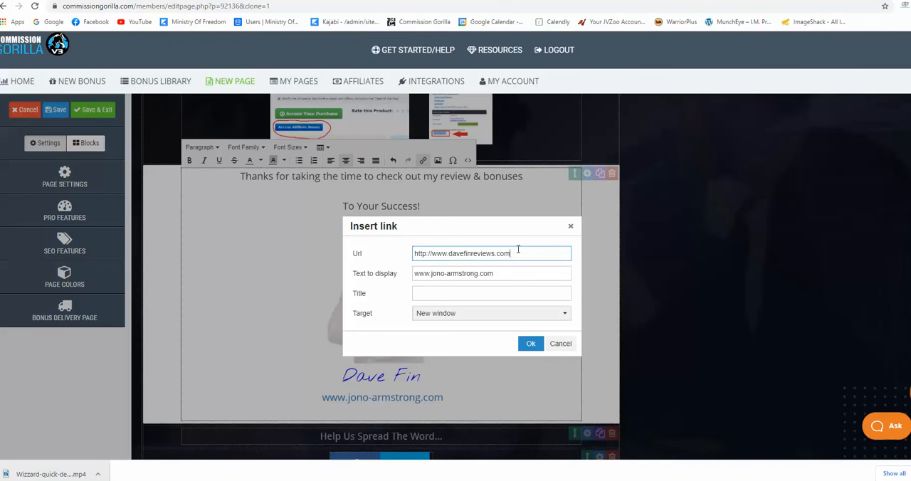
{"action": "left_click_drag", "start_coordinate": [514, 253], "coordinate": [432, 256]}
{"action": "right_click", "coordinate": [440, 252]}
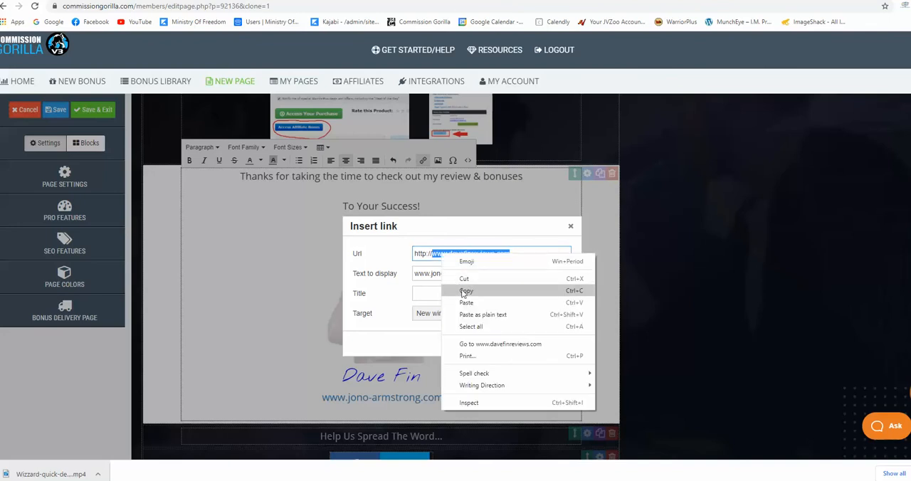
{"action": "left_click", "coordinate": [463, 291]}
{"action": "triple_click", "coordinate": [493, 273]}
{"action": "key", "text": "BackSpace"}
{"action": "right_click", "coordinate": [431, 273]}
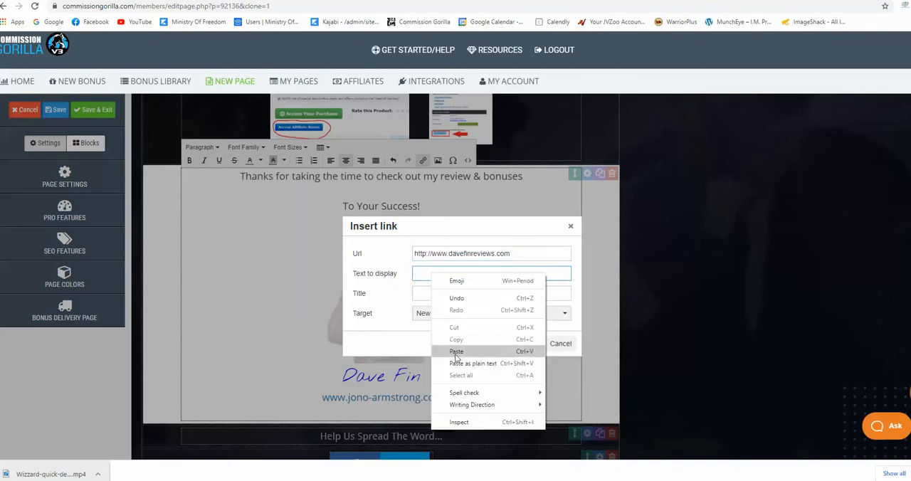
{"action": "left_click", "coordinate": [485, 333]}
{"action": "left_click", "coordinate": [530, 344]}
{"action": "left_click", "coordinate": [478, 387]}
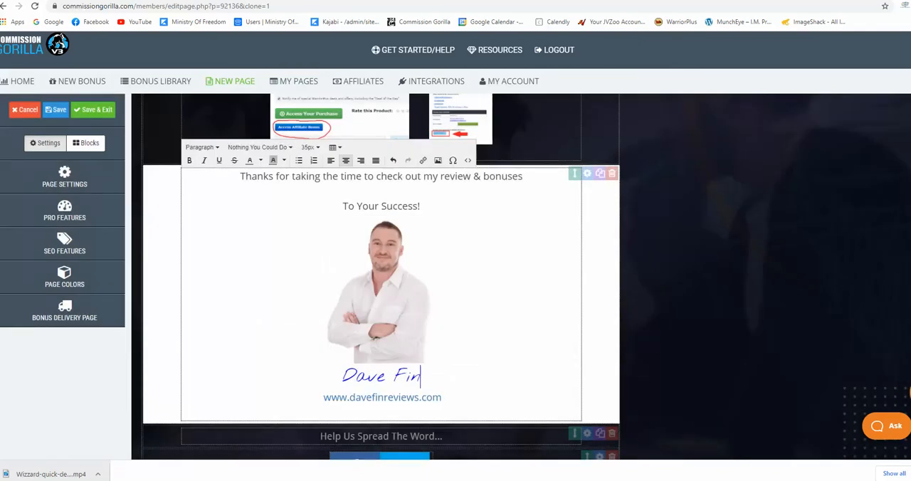
Copy the Profile Image URL from the WordCounter notes and return to the Commission Gorilla page editor
{"action": "left_click", "coordinate": [366, 1]}
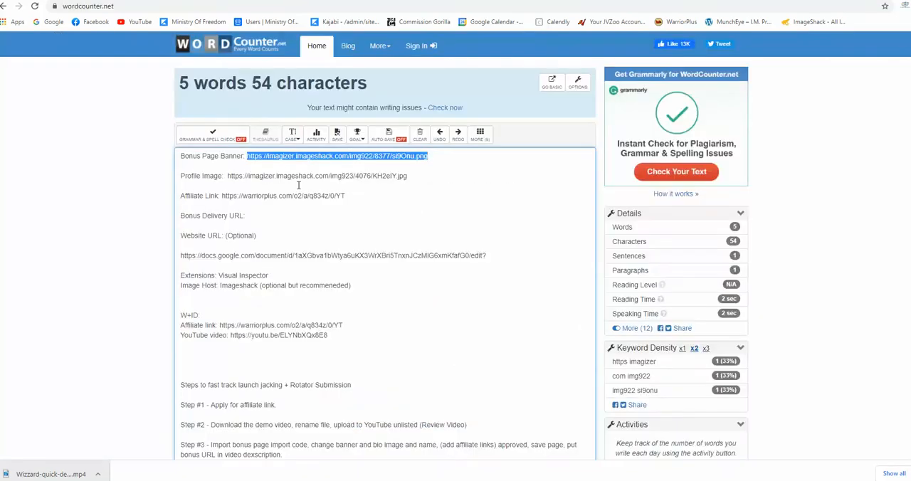
{"action": "left_click_drag", "start_coordinate": [228, 175], "coordinate": [417, 177]}
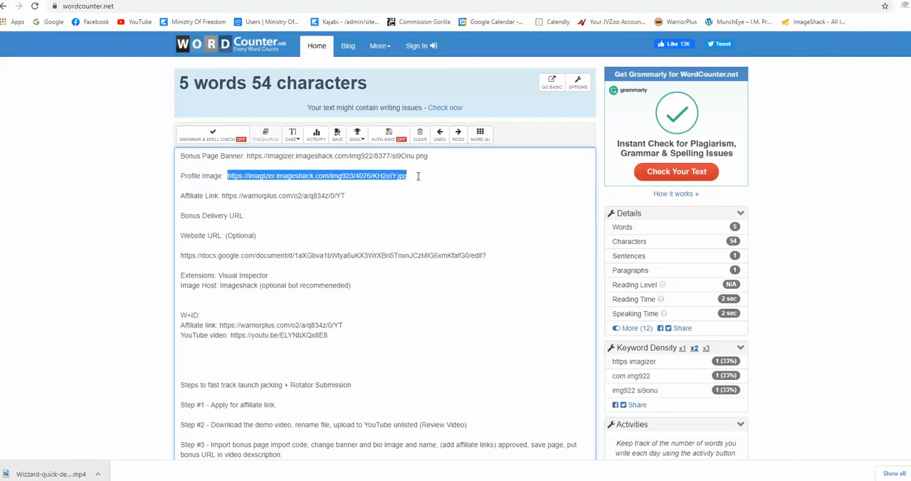
{"action": "right_click", "coordinate": [387, 176]}
{"action": "left_click", "coordinate": [412, 212]}
{"action": "key", "text": "ctrl+Tab"}
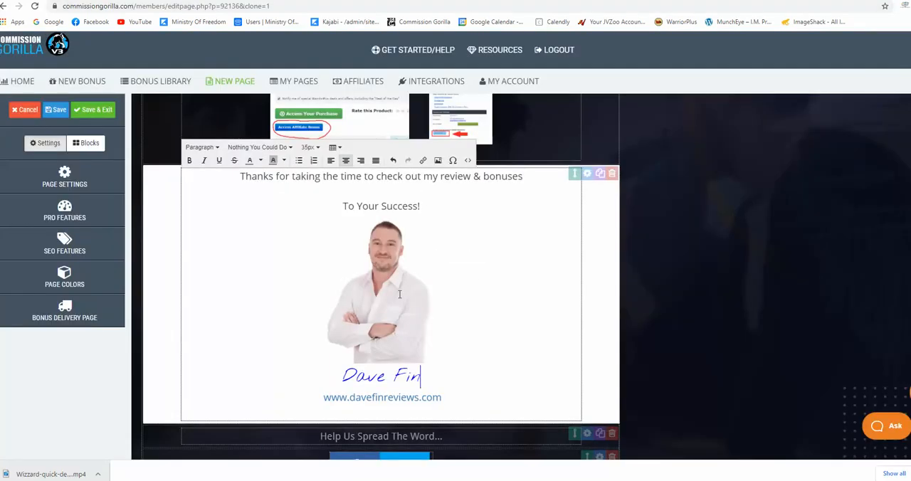
Delete the existing profile photo above the signature and keep the empty line under "To Your Success!" centered
{"action": "left_click", "coordinate": [435, 293]}
{"action": "key", "text": "Delete"}
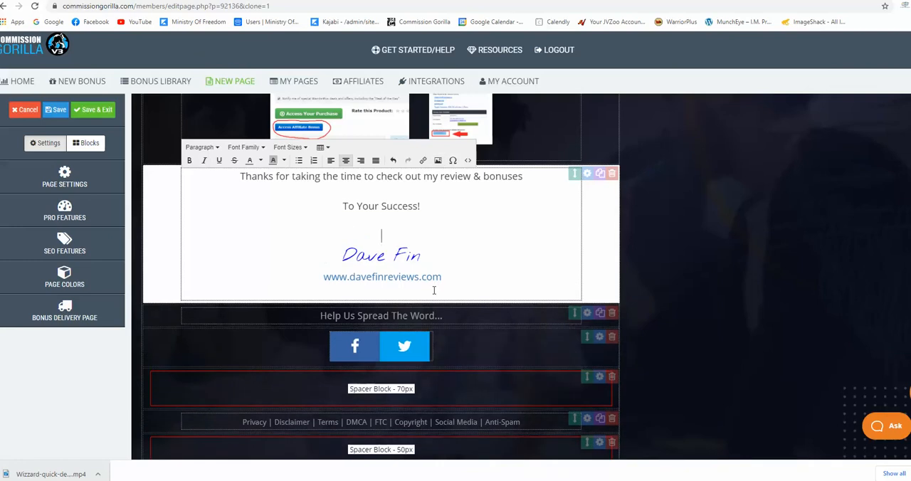
{"action": "left_click", "coordinate": [387, 234]}
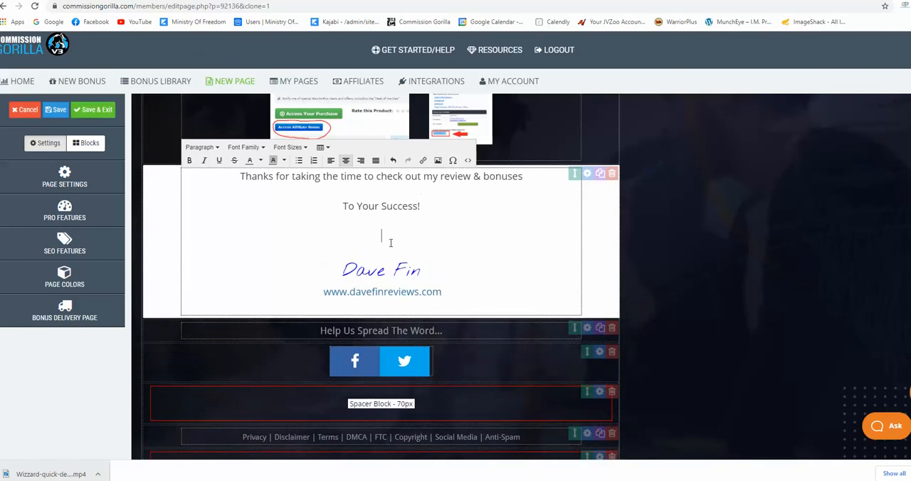
{"action": "left_click", "coordinate": [331, 160]}
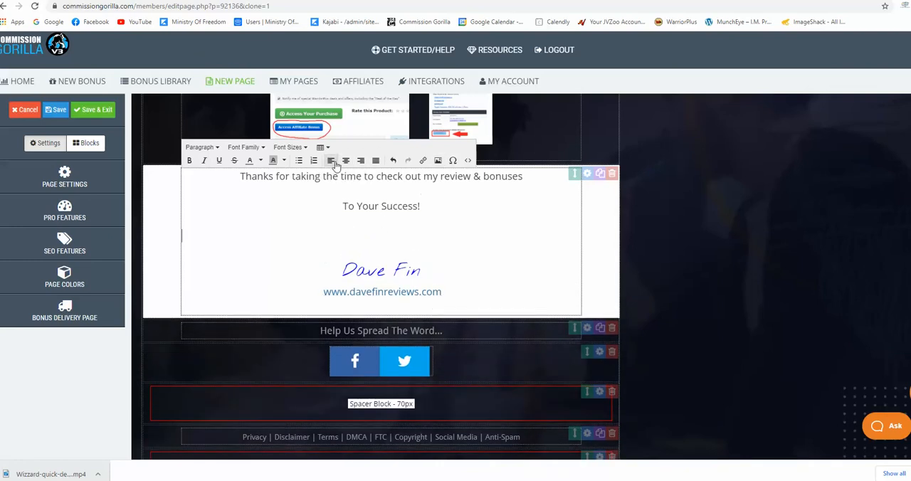
{"action": "left_click", "coordinate": [345, 161]}
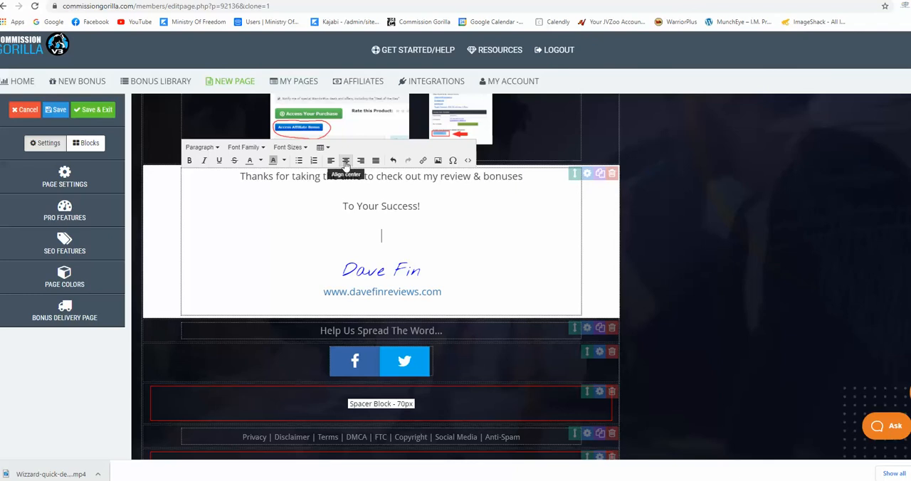
{"action": "left_click", "coordinate": [438, 161]}
{"action": "right_click", "coordinate": [443, 262]}
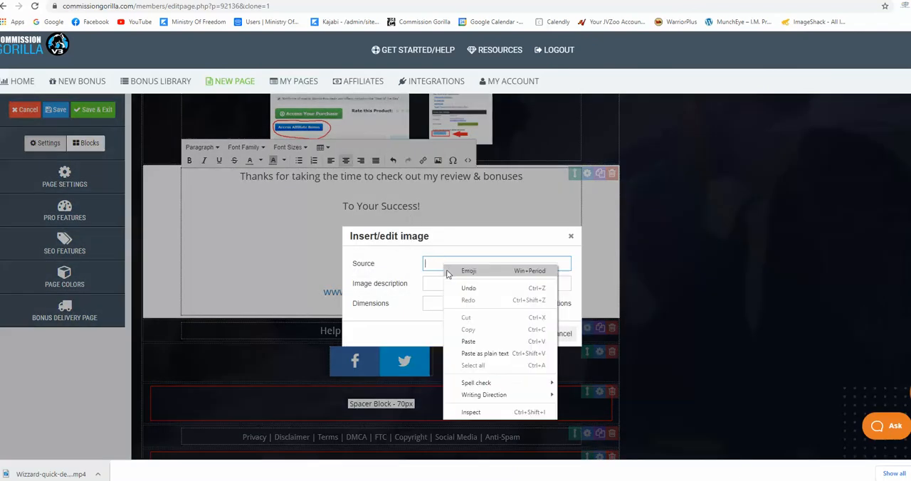
{"action": "left_click", "coordinate": [466, 341]}
{"action": "left_click", "coordinate": [531, 333]}
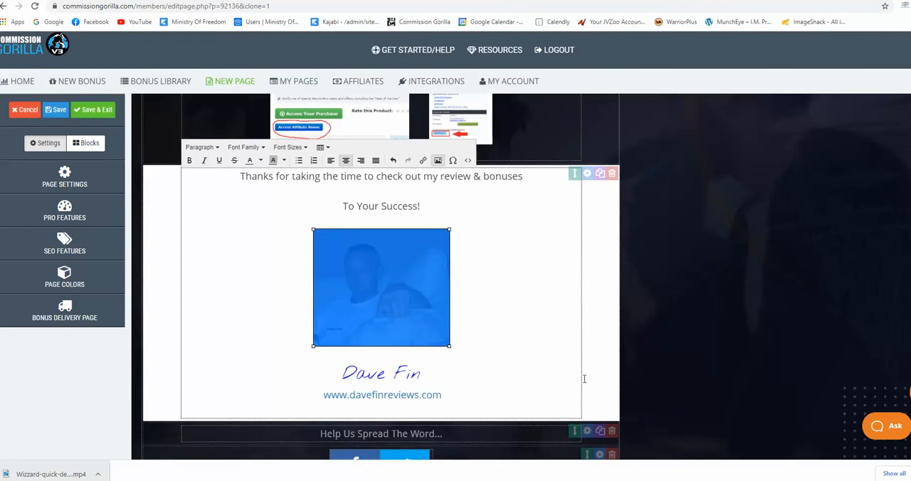
{"action": "left_click", "coordinate": [660, 375]}
Look back over the edited bonus page, then save it and exit the editor
{"action": "scroll", "coordinate": [514, 355], "scroll_direction": "up", "scroll_amount": 10}
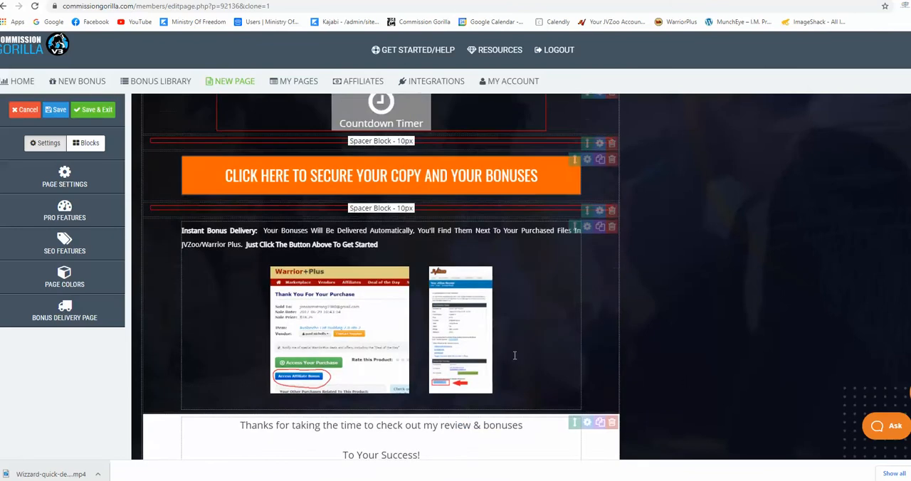
{"action": "scroll", "coordinate": [514, 360], "scroll_direction": "up", "scroll_amount": 10}
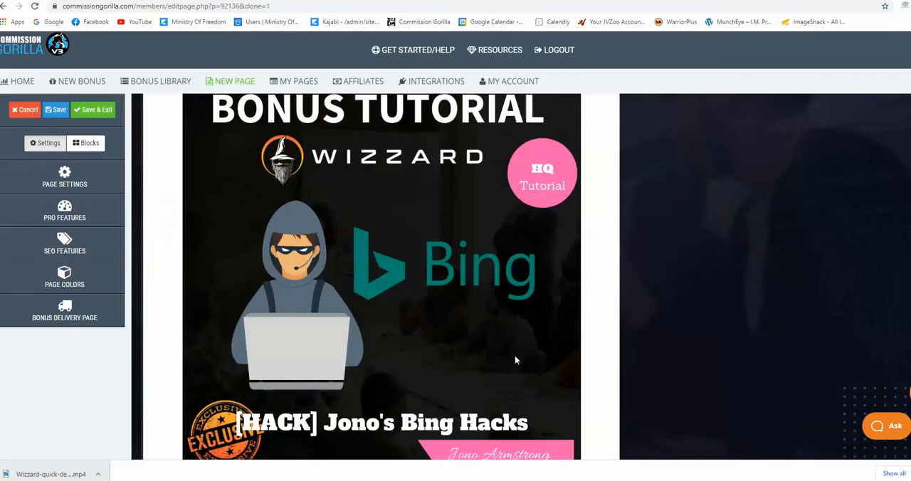
{"action": "scroll", "coordinate": [518, 360], "scroll_direction": "up", "scroll_amount": 15}
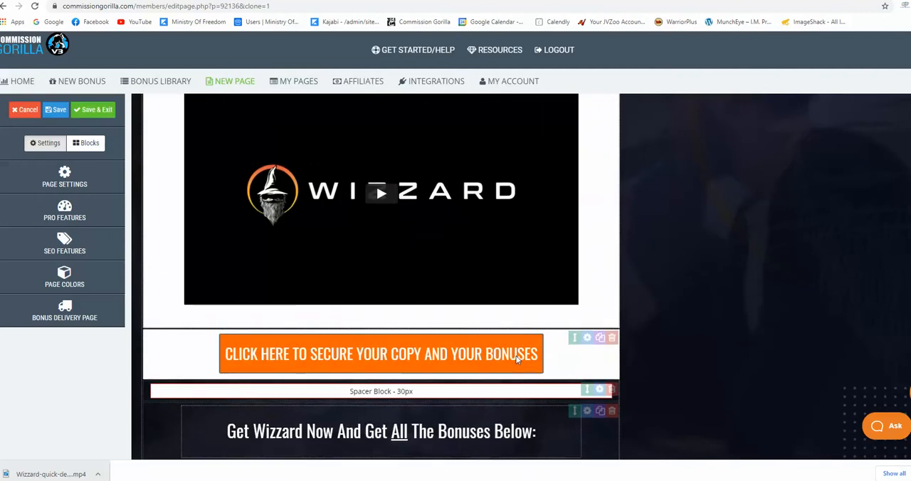
{"action": "scroll", "coordinate": [517, 355], "scroll_direction": "up", "scroll_amount": 10}
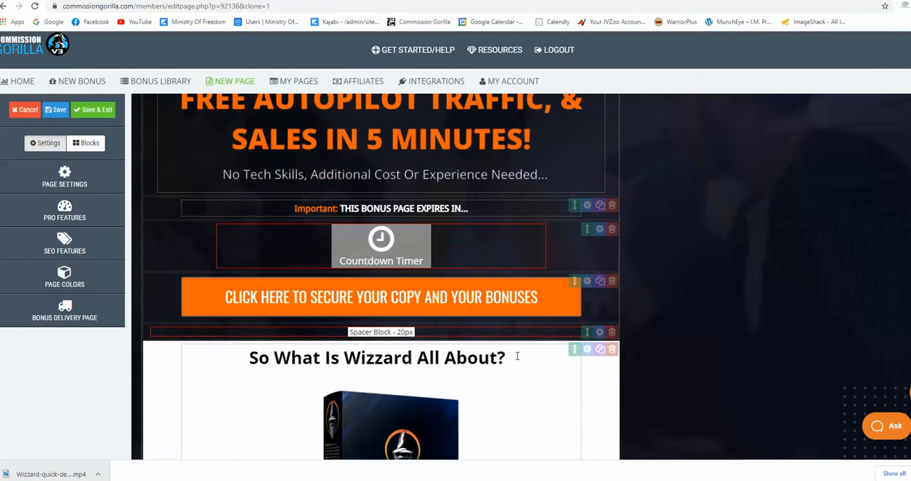
{"action": "left_click", "coordinate": [90, 109]}
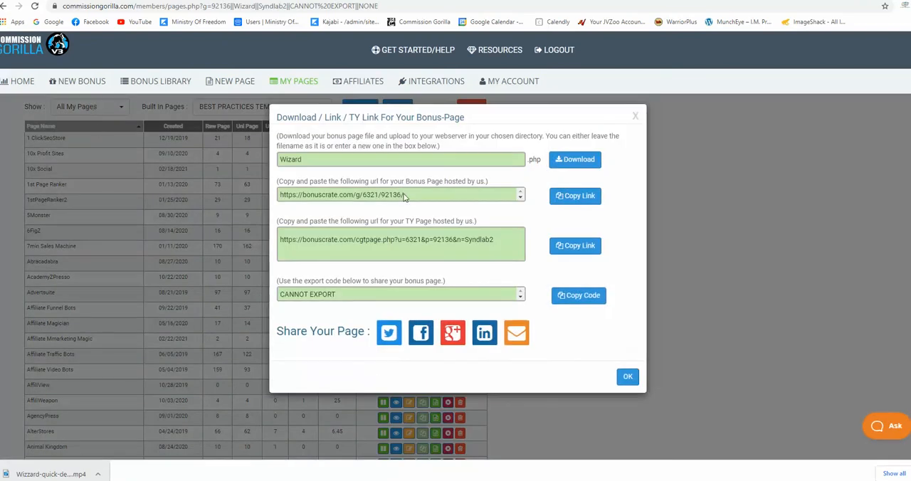
{"action": "left_click", "coordinate": [402, 197]}
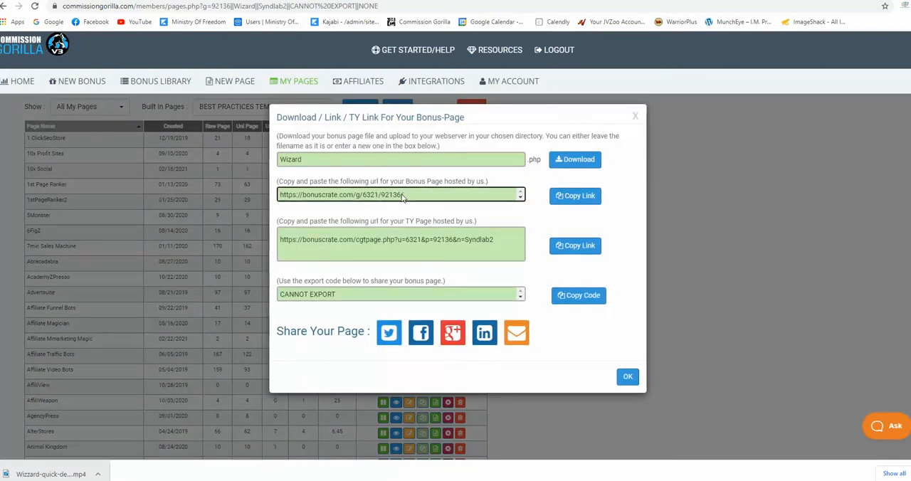
{"action": "left_click_drag", "start_coordinate": [403, 197], "coordinate": [275, 197]}
{"action": "right_click", "coordinate": [305, 199]}
{"action": "left_click", "coordinate": [311, 206]}
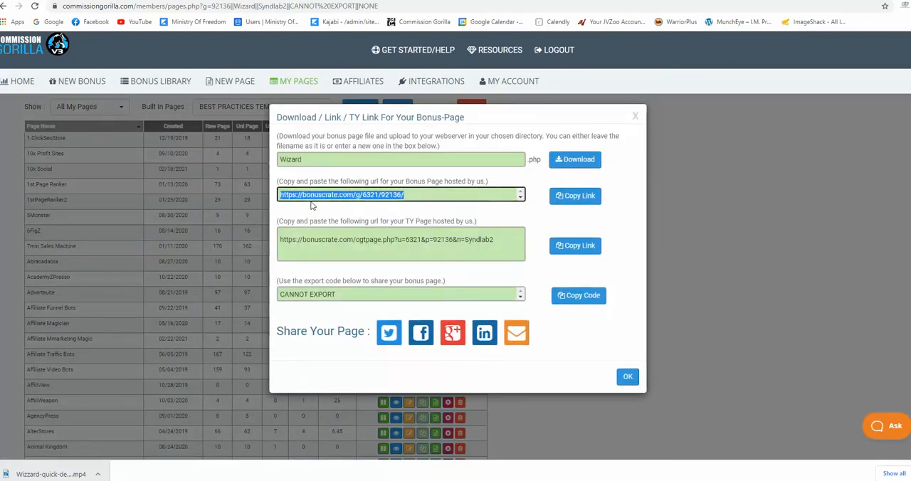
{"action": "left_click", "coordinate": [416, 199]}
{"action": "left_click_drag", "start_coordinate": [498, 241], "coordinate": [269, 247]}
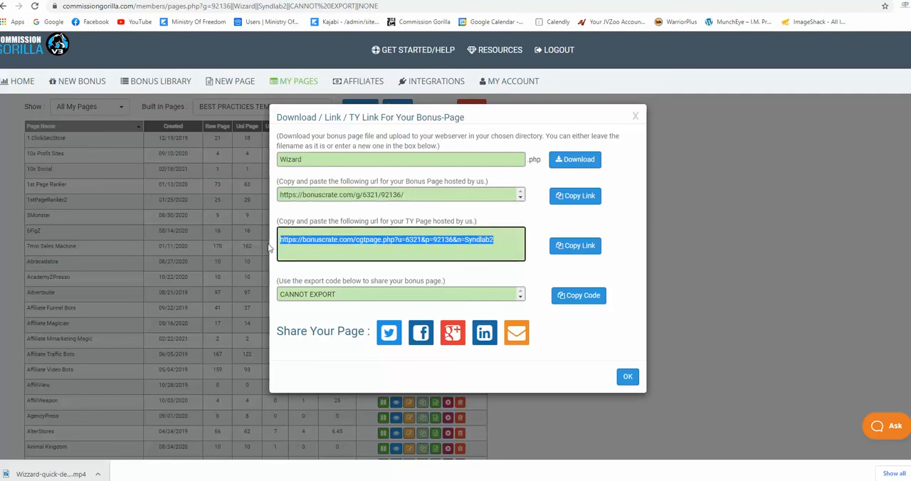
{"action": "left_click", "coordinate": [464, 257]}
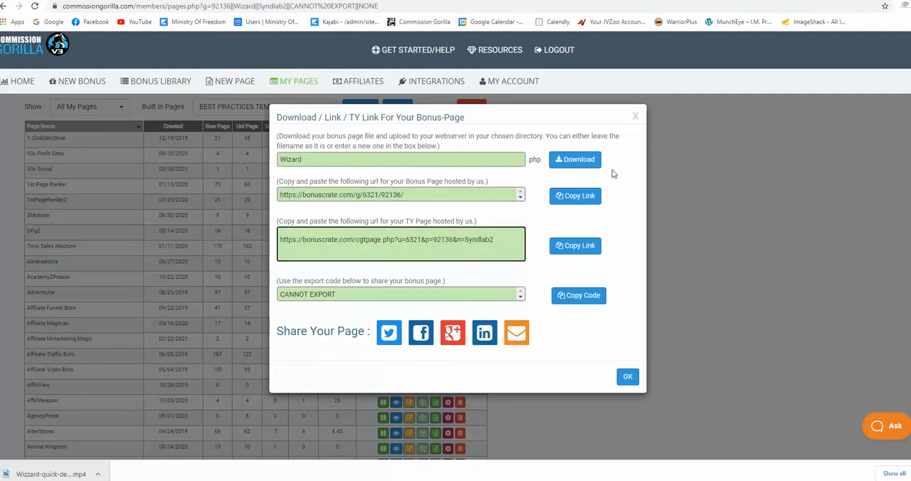
{"action": "left_click", "coordinate": [637, 118]}
Paste the copied bonus page URL into the WordCounter notes beneath the YouTube video link
{"action": "left_click", "coordinate": [246, 0]}
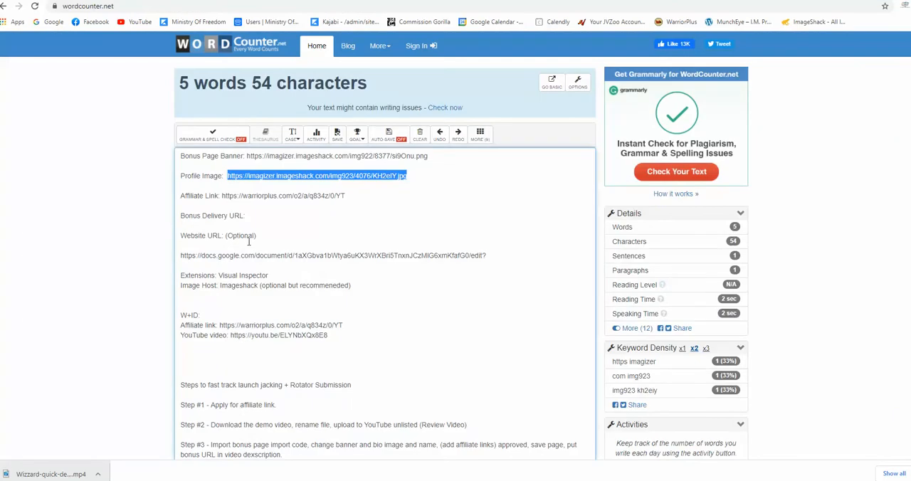
{"action": "left_click", "coordinate": [218, 357]}
{"action": "right_click", "coordinate": [219, 357]}
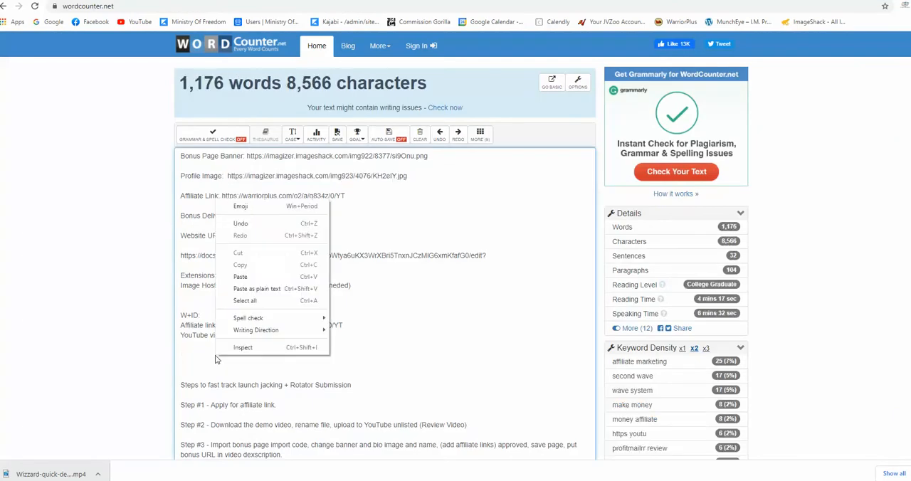
{"action": "left_click", "coordinate": [235, 287]}
Check the step list in the notes, then open the details of "Wizzard Review Demo and Bonuses" in YouTube Studio
{"action": "key", "text": "ctrl+Tab"}
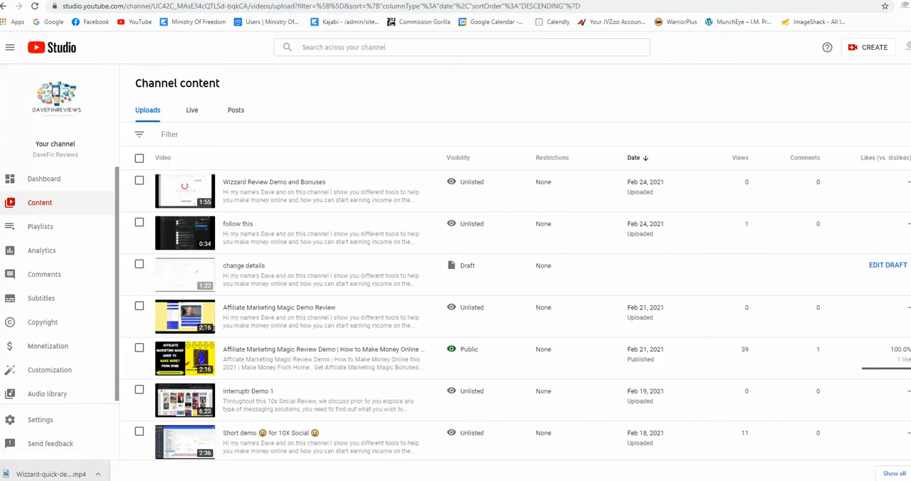
{"action": "left_click", "coordinate": [611, 0]}
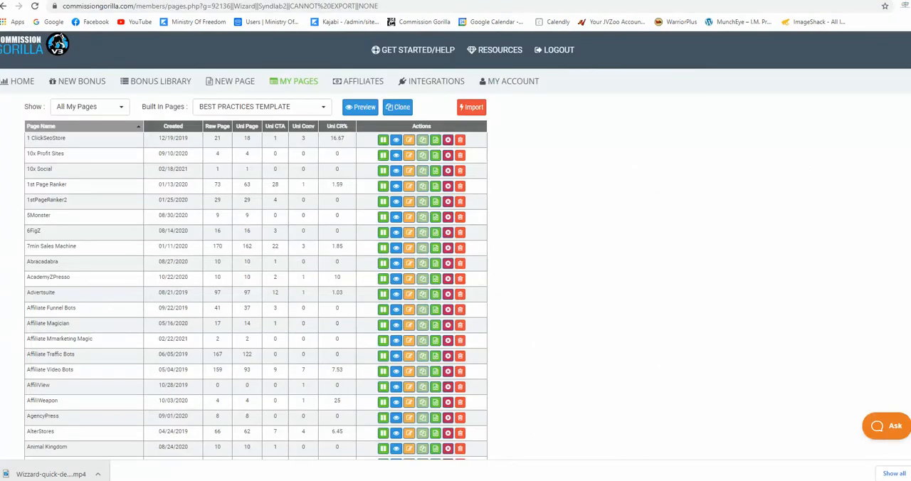
{"action": "left_click", "coordinate": [638, 0]}
{"action": "left_click", "coordinate": [214, 0]}
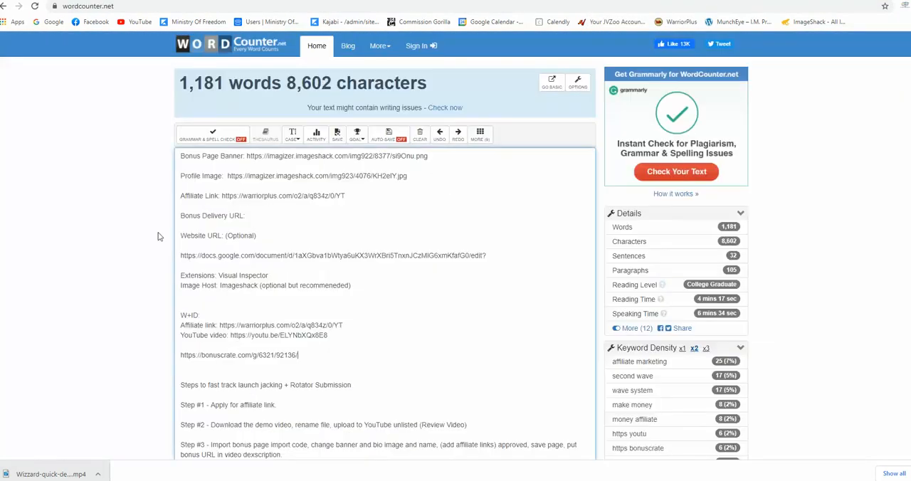
{"action": "scroll", "coordinate": [155, 242], "scroll_direction": "down", "scroll_amount": 2}
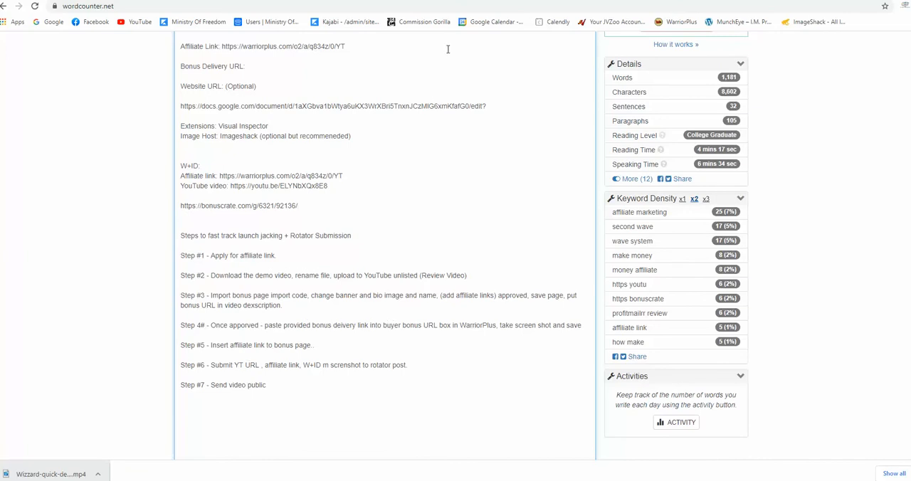
{"action": "key", "text": "ctrl+Tab"}
{"action": "left_click", "coordinate": [233, 195]}
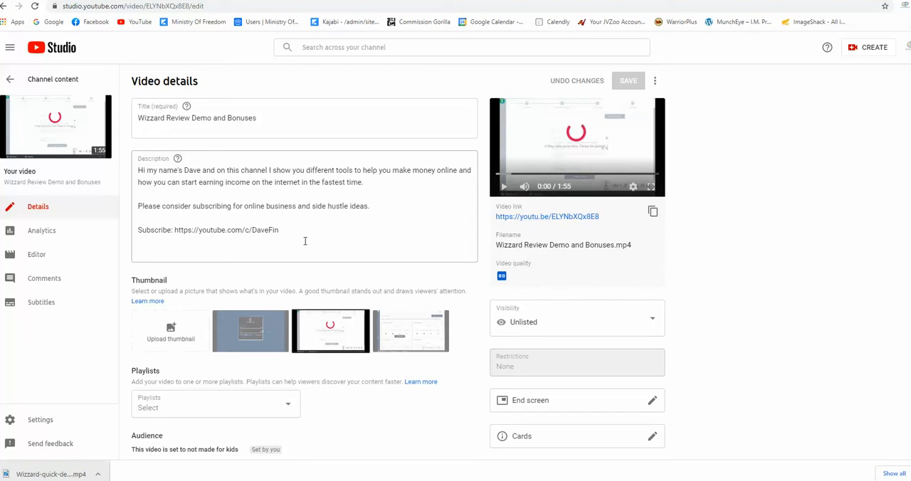
Add four line breaks at the start of the video description and paste the bonus page URL on the first line
{"action": "left_click", "coordinate": [294, 229]}
{"action": "left_click_drag", "start_coordinate": [294, 229], "coordinate": [143, 171]}
{"action": "left_click", "coordinate": [142, 171]}
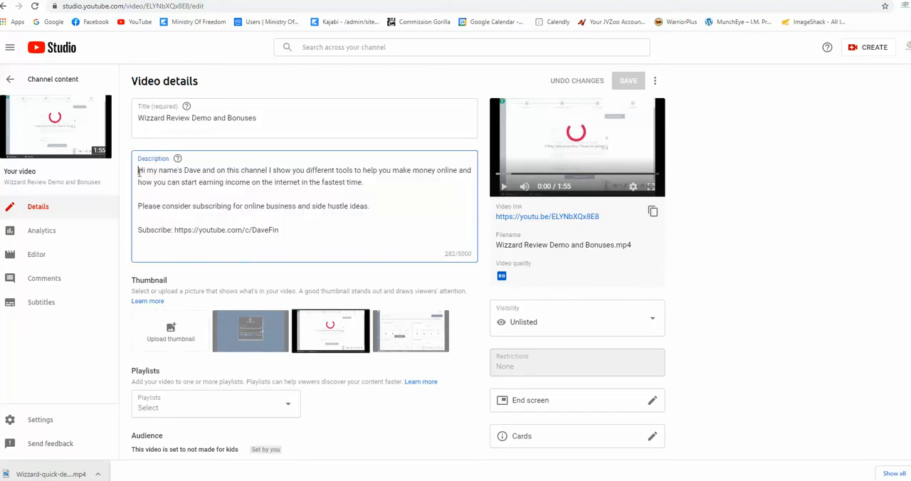
{"action": "key", "text": "Return"}
{"action": "key", "text": "Return"}
{"action": "key", "text": "Return"}
{"action": "key", "text": "Return"}
{"action": "right_click", "coordinate": [138, 175]}
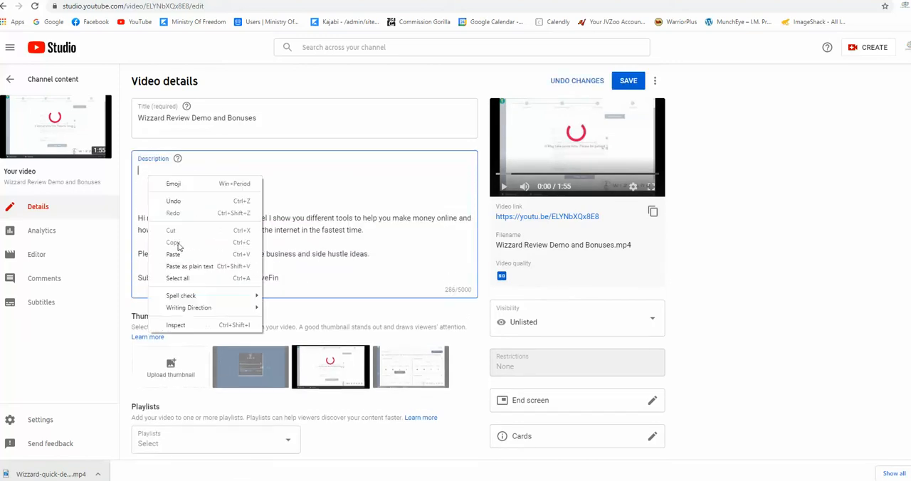
{"action": "left_click", "coordinate": [146, 254]}
Copy the video title before the bonus URL in the description and extend it to "Get Wizzard Review Demo and Bonuses:"
{"action": "left_click_drag", "start_coordinate": [264, 119], "coordinate": [140, 123]}
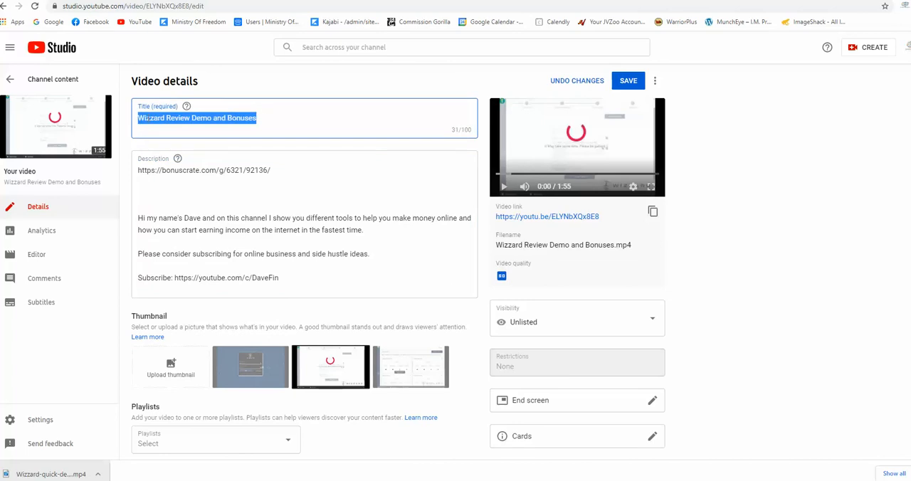
{"action": "right_click", "coordinate": [143, 117]}
{"action": "left_click", "coordinate": [146, 165]}
{"action": "left_click", "coordinate": [139, 175]}
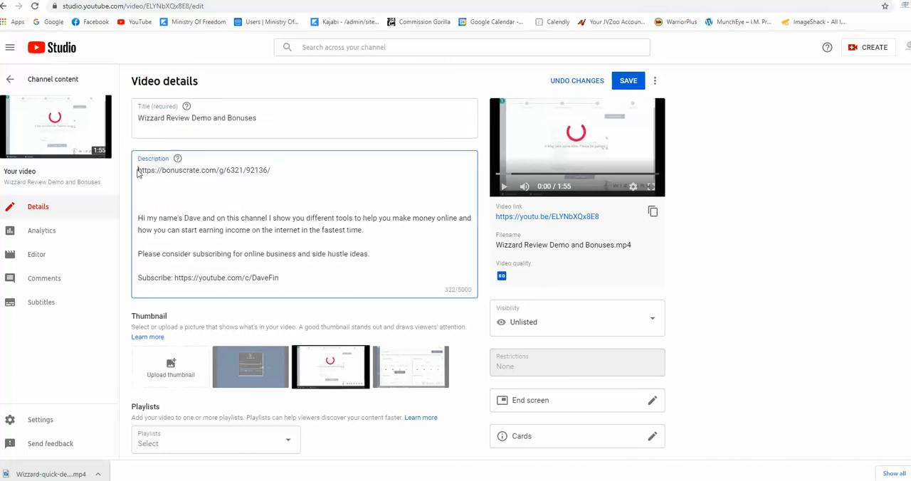
{"action": "right_click", "coordinate": [139, 171]}
{"action": "left_click", "coordinate": [151, 246]}
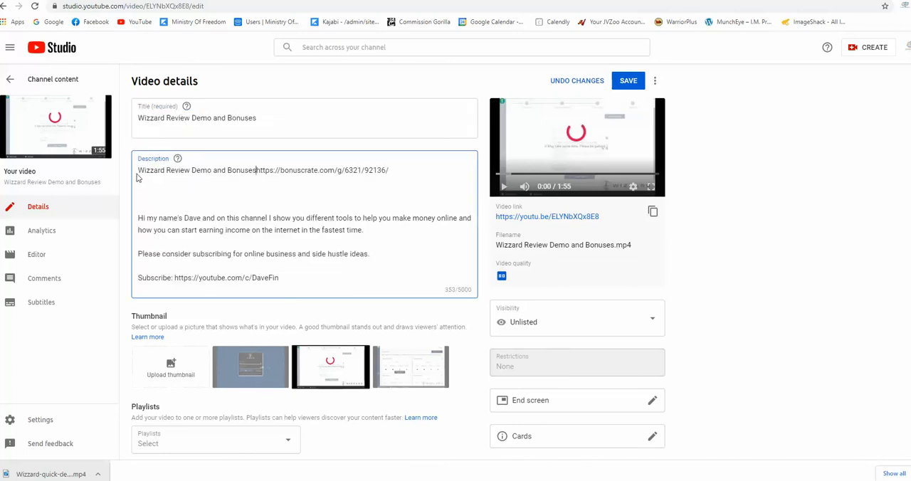
{"action": "type", "text": "Get"}
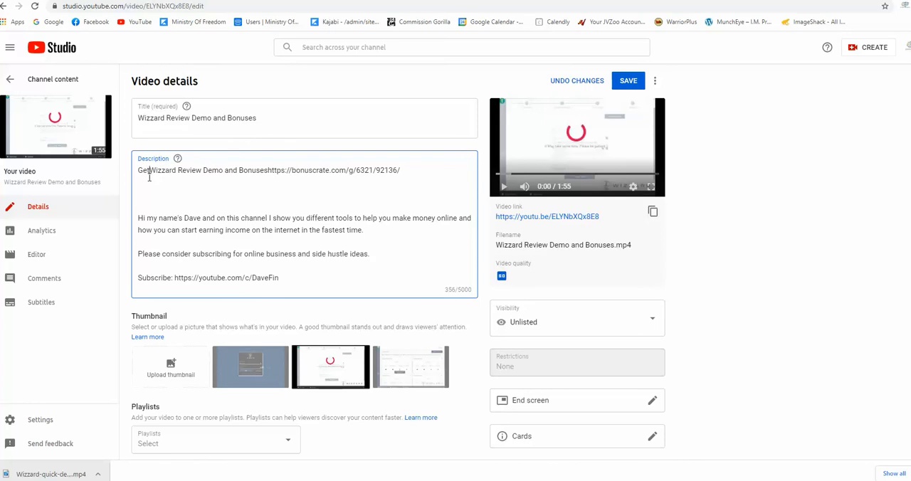
{"action": "left_click", "coordinate": [269, 170]}
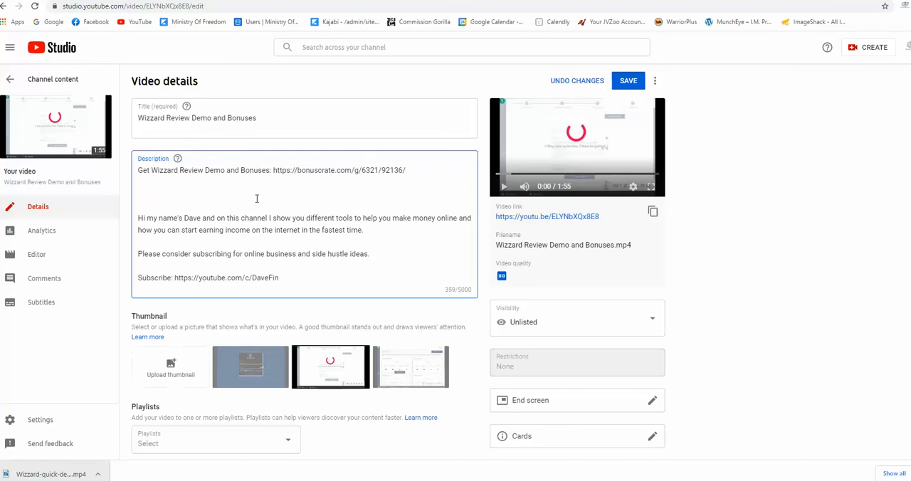
{"action": "left_click_drag", "start_coordinate": [384, 170], "coordinate": [137, 173]}
{"action": "left_click", "coordinate": [411, 172]}
Open Facebook in a new tab and go to the files of the Ministry Of Freedom group
{"action": "left_click", "coordinate": [238, 1]}
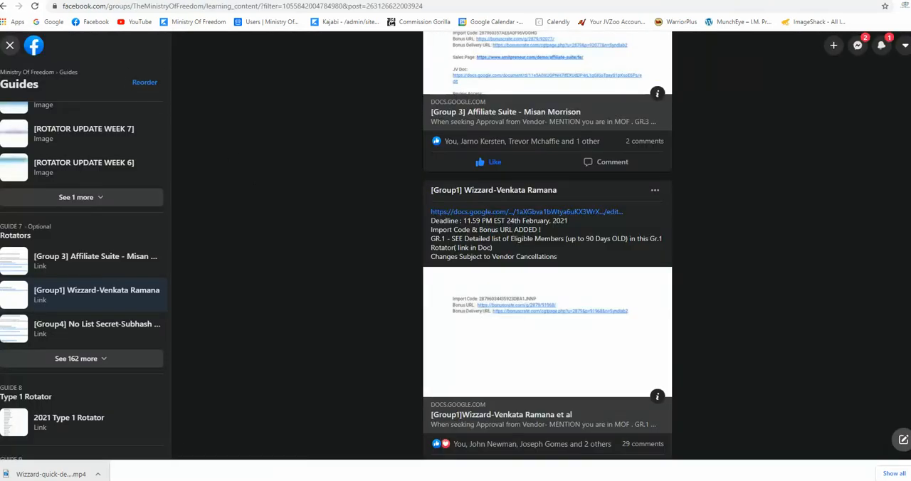
{"action": "key", "text": "ctrl+t"}
{"action": "left_click", "coordinate": [93, 23]}
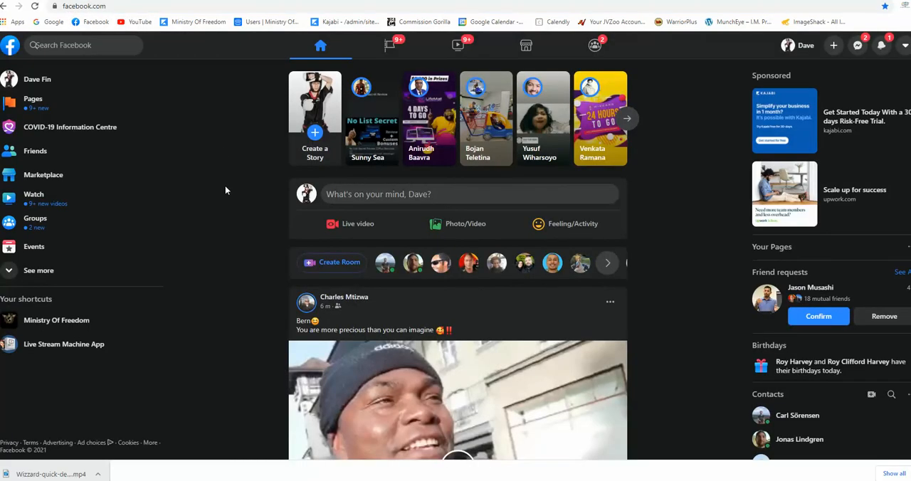
{"action": "left_click", "coordinate": [71, 321]}
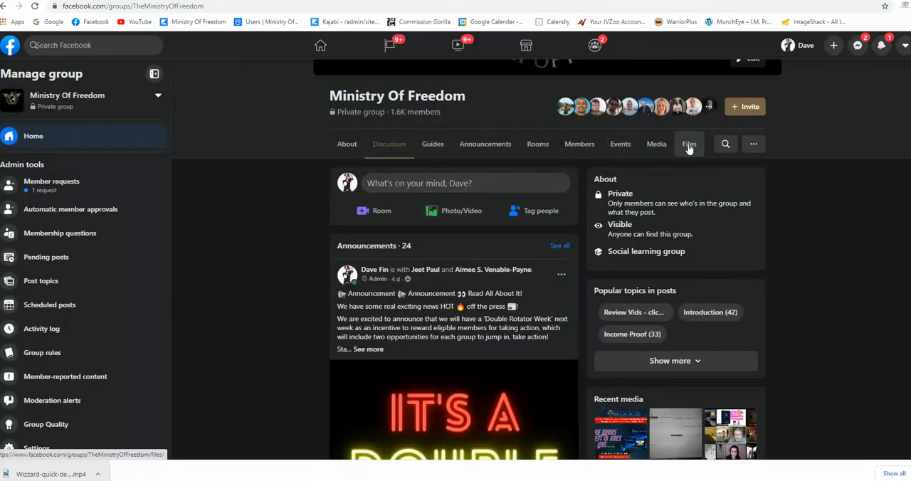
{"action": "left_click", "coordinate": [689, 145]}
{"action": "scroll", "coordinate": [305, 220], "scroll_direction": "down", "scroll_amount": 1}
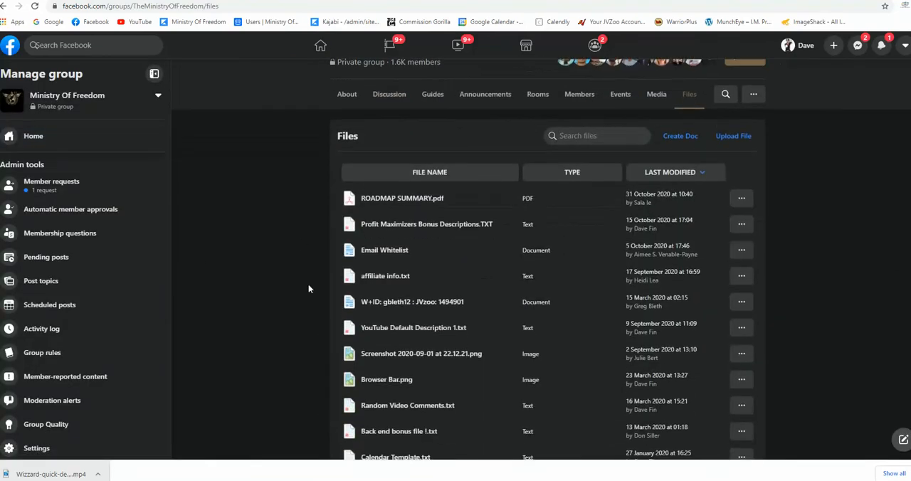
Download and open "YouTube Default Description 1.txt", then copy its text from "Get My FREE Training Here" to the end
{"action": "left_click", "coordinate": [413, 331]}
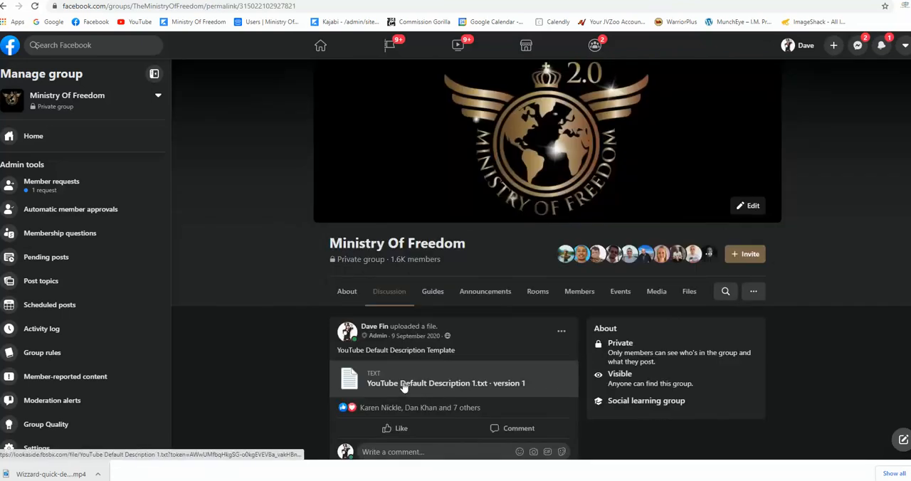
{"action": "left_click", "coordinate": [404, 385]}
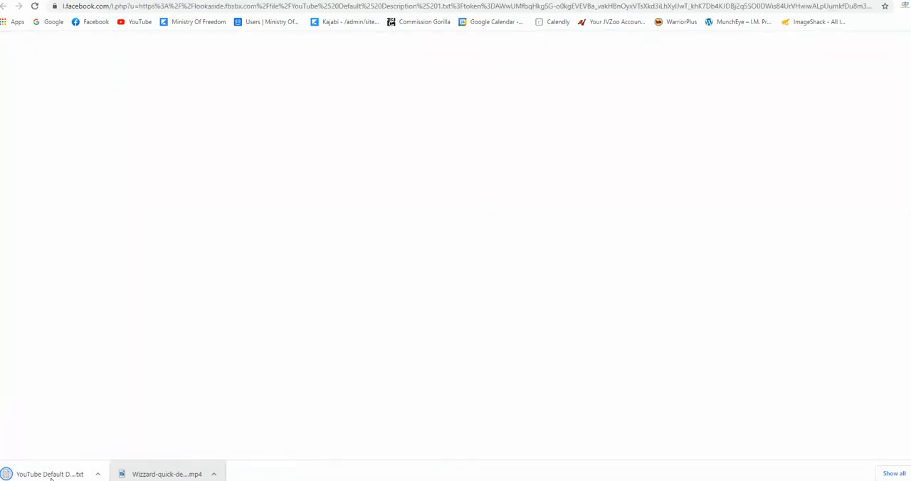
{"action": "left_click", "coordinate": [13, 476]}
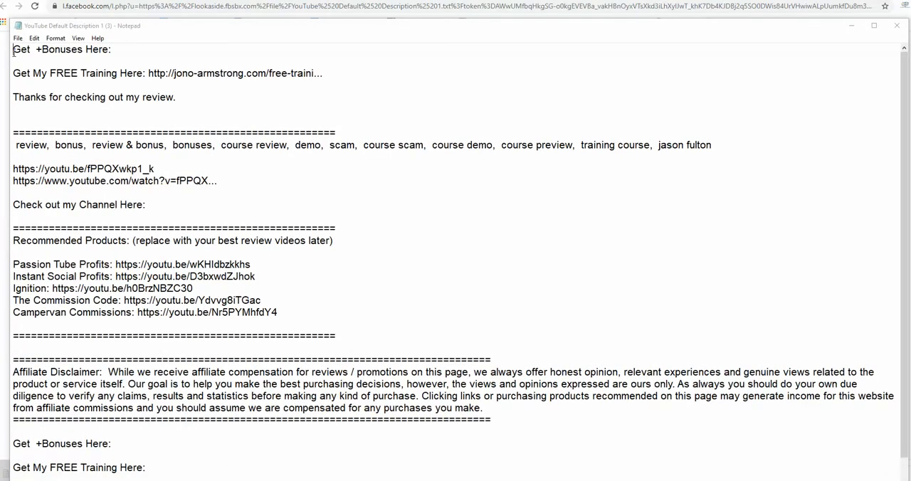
{"action": "left_click_drag", "start_coordinate": [12, 73], "coordinate": [152, 477]}
{"action": "right_click", "coordinate": [155, 218]}
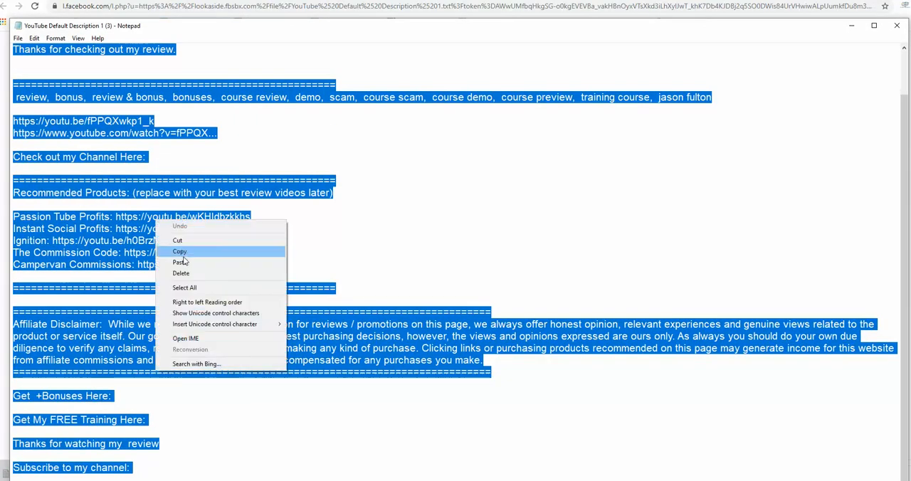
{"action": "left_click", "coordinate": [174, 251]}
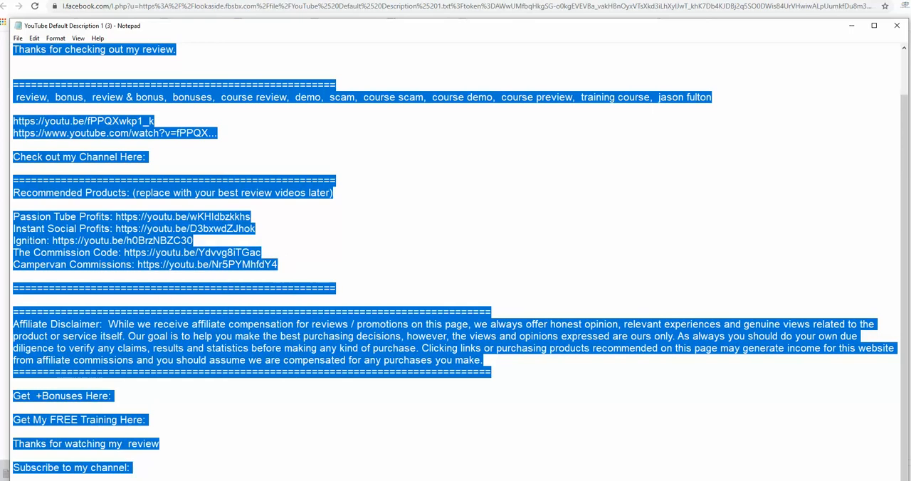
{"action": "key", "text": "alt+Tab"}
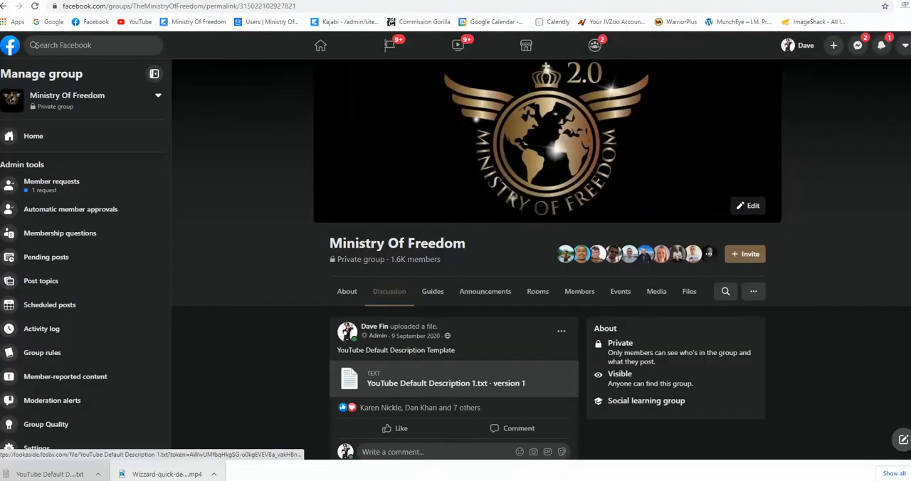
Paste the copied description template below the bonus link in the YouTube video description and review it
{"action": "left_click", "coordinate": [476, 1]}
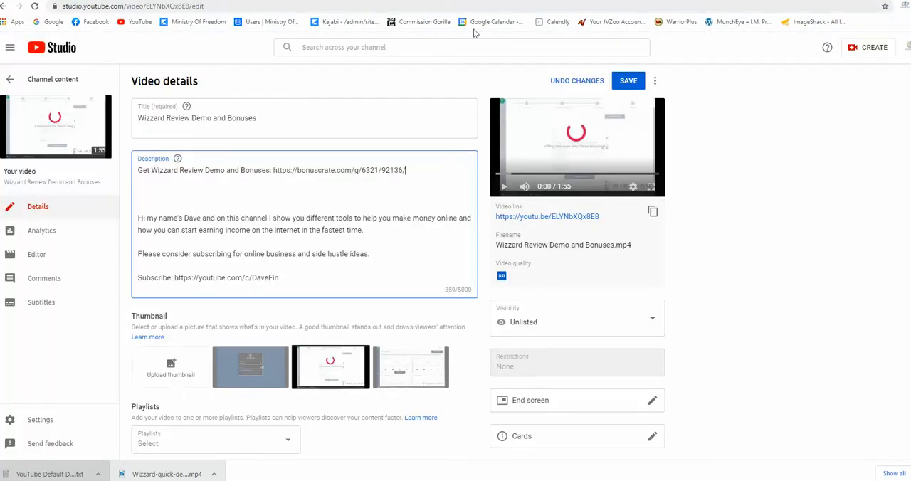
{"action": "right_click", "coordinate": [169, 193]}
{"action": "left_click", "coordinate": [199, 274]}
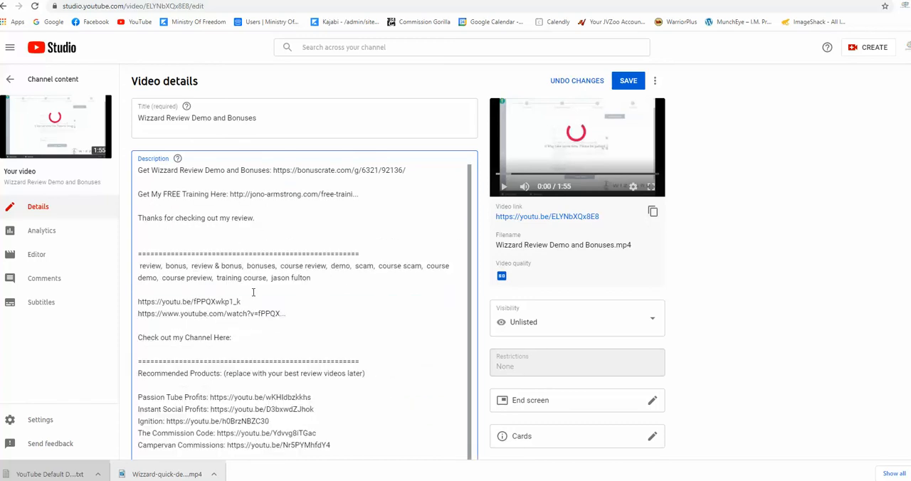
{"action": "scroll", "coordinate": [191, 317], "scroll_direction": "down", "scroll_amount": 5}
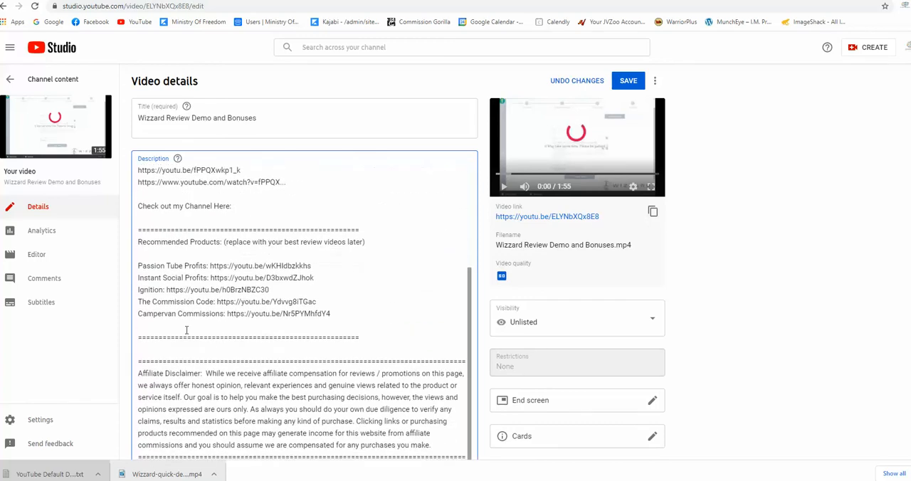
{"action": "scroll", "coordinate": [190, 328], "scroll_direction": "down", "scroll_amount": 2}
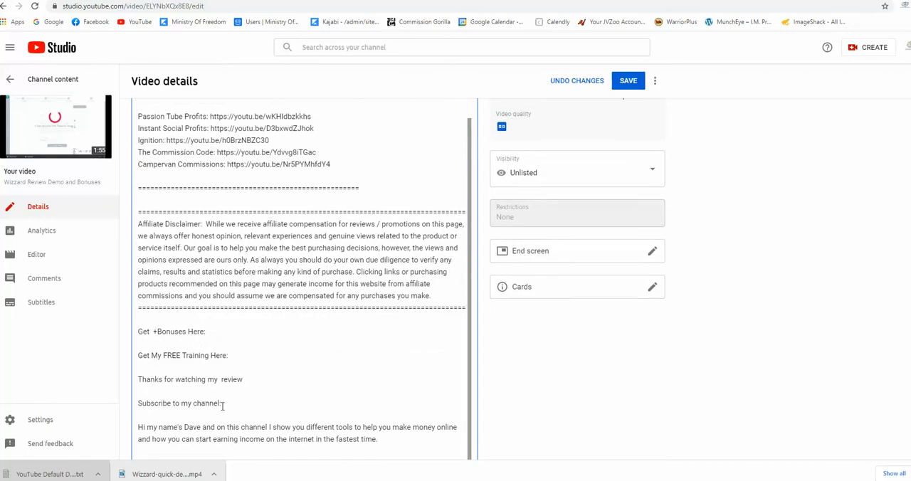
Delete the pasted template and one spare blank line from the description, then save the video details
{"action": "left_click_drag", "start_coordinate": [223, 406], "coordinate": [132, 126]}
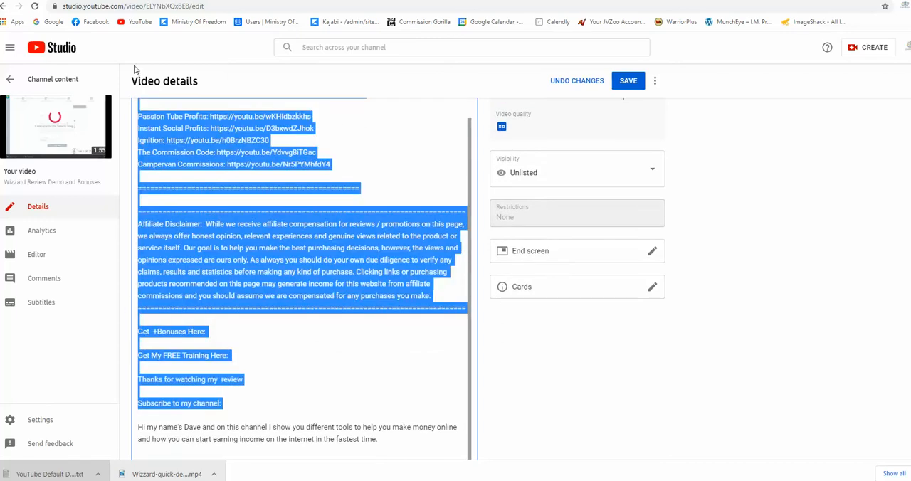
{"action": "left_click_drag", "start_coordinate": [135, 69], "coordinate": [143, 193]}
{"action": "key", "text": "BackSpace"}
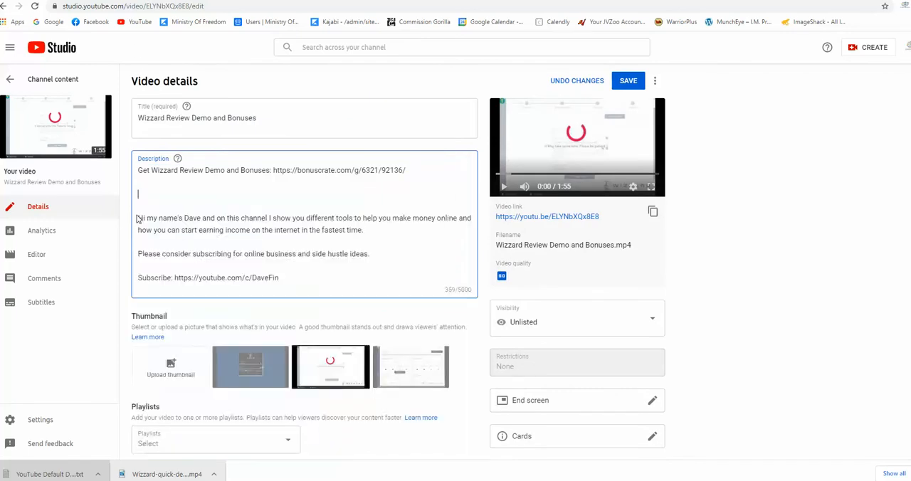
{"action": "key", "text": "BackSpace"}
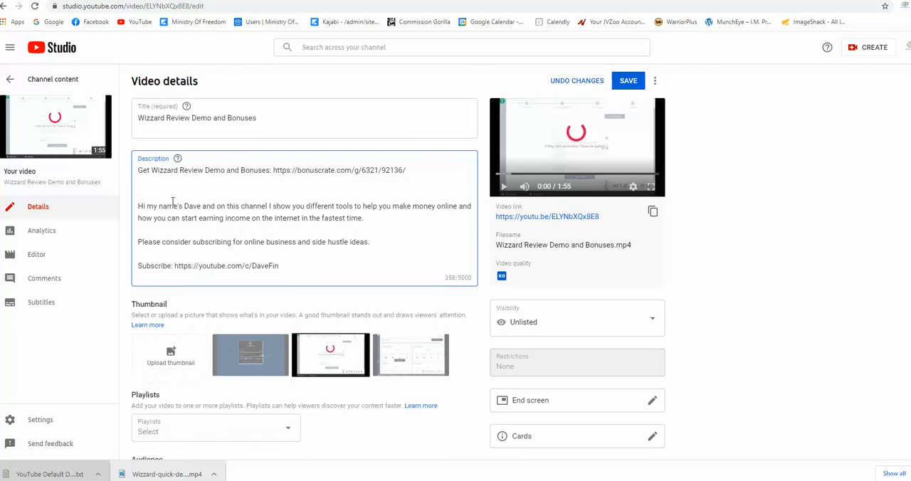
{"action": "left_click", "coordinate": [627, 82]}
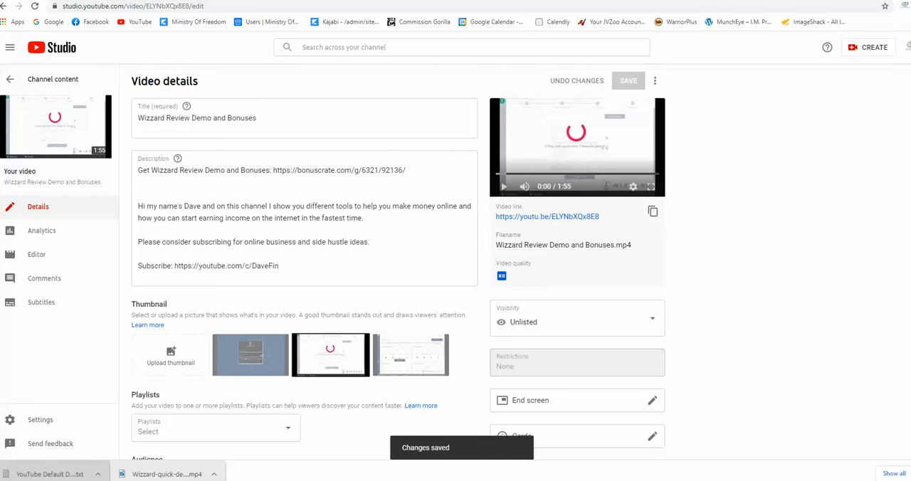
Search Google for Canva in a new tab, open the site and open the existing Affiliate Marketing Magic thumbnail design
{"action": "key", "text": "ctrl+t"}
{"action": "left_click", "coordinate": [410, 189]}
{"action": "left_click", "coordinate": [368, 249]}
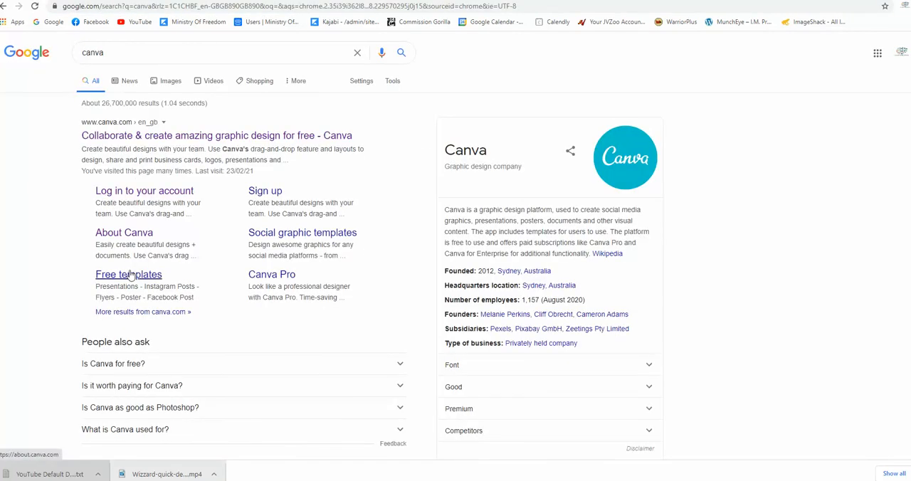
{"action": "left_click", "coordinate": [129, 138]}
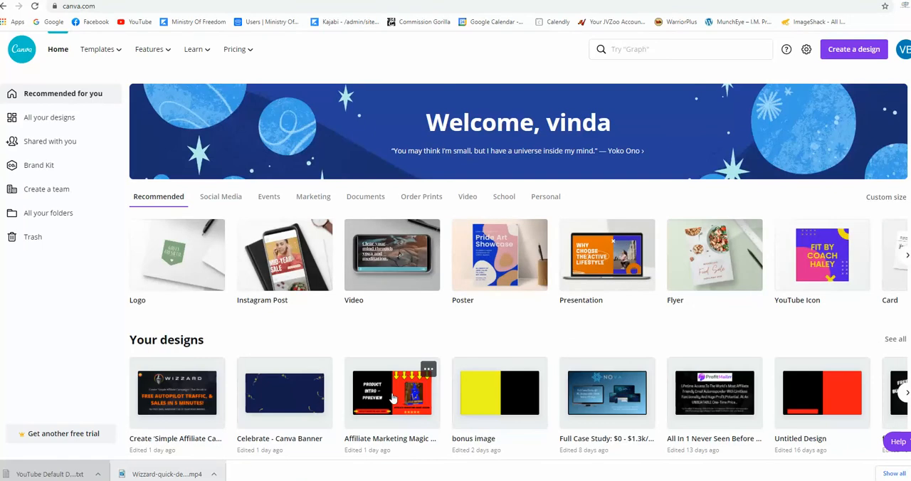
{"action": "left_click", "coordinate": [392, 397]}
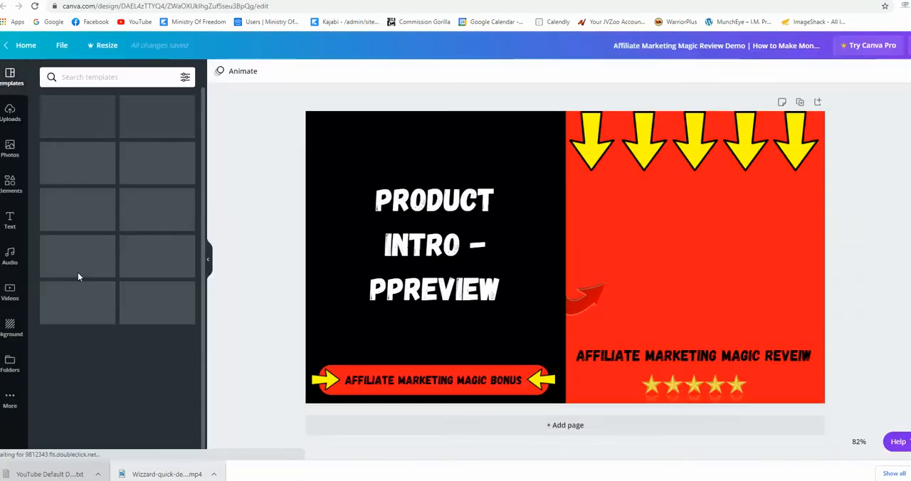
Delete the product box image from the thumbnail and replace "Affiliate Marketing Magic" in the bonus banner with "Wizard"
{"action": "left_click", "coordinate": [709, 267]}
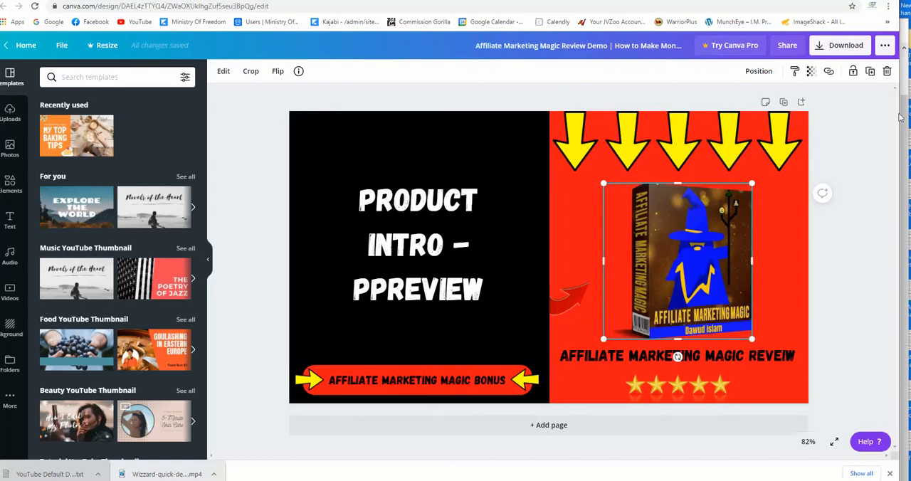
{"action": "key", "text": "Delete"}
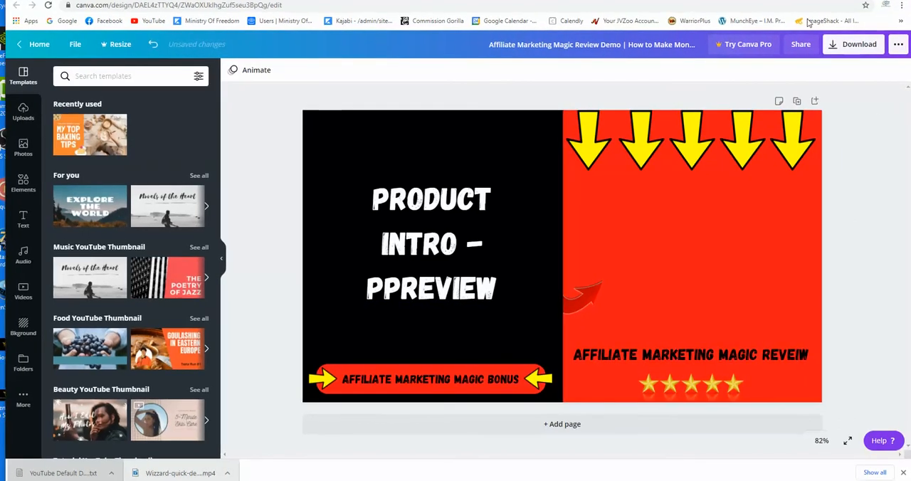
{"action": "left_click", "coordinate": [460, 382]}
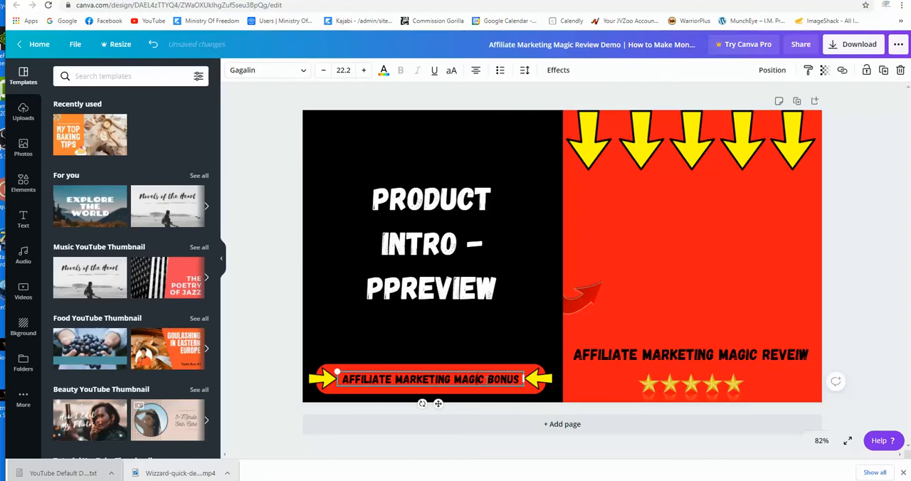
{"action": "left_click_drag", "start_coordinate": [480, 380], "coordinate": [341, 379]}
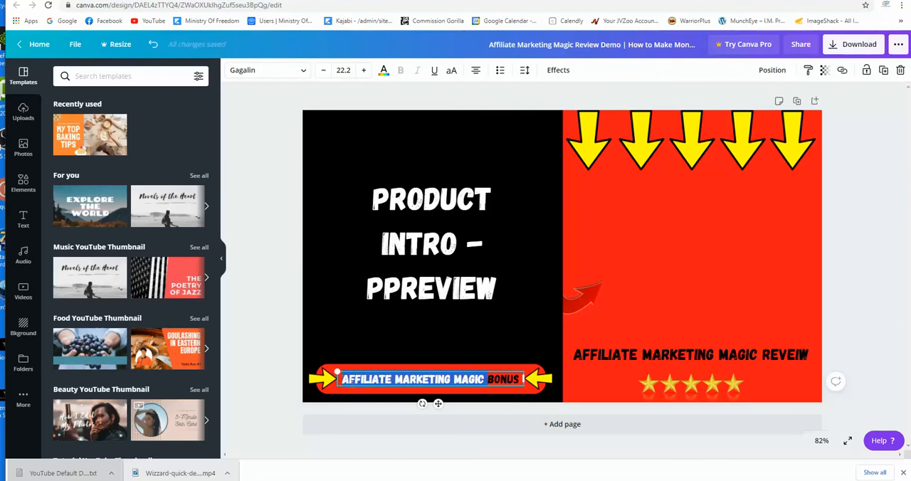
{"action": "type", "text": "Wizard"}
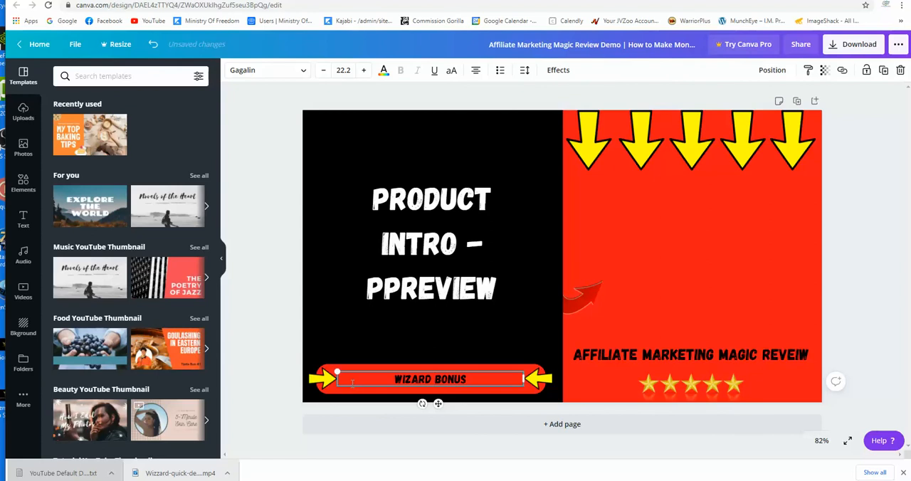
Enlarge the "Wizard Bonus" banner text to font size 36.2 and reselect its text box
{"action": "left_click_drag", "start_coordinate": [467, 378], "coordinate": [393, 379]}
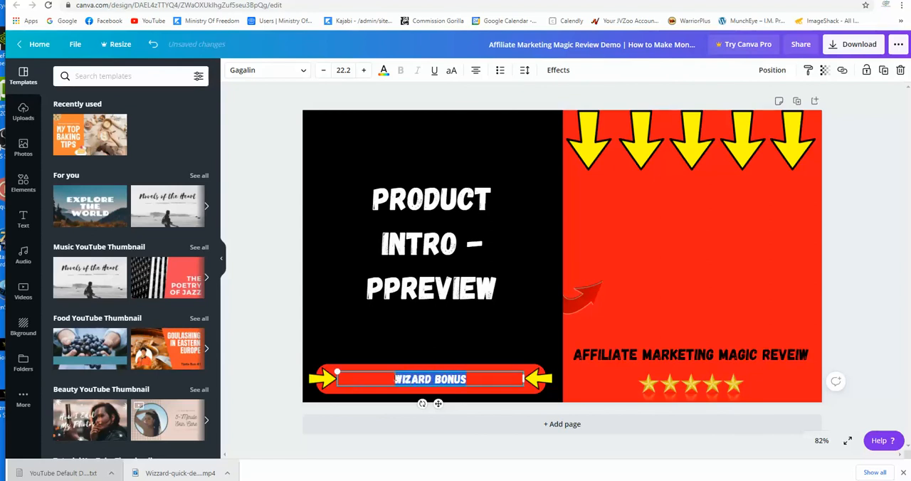
{"action": "left_click", "coordinate": [362, 71]}
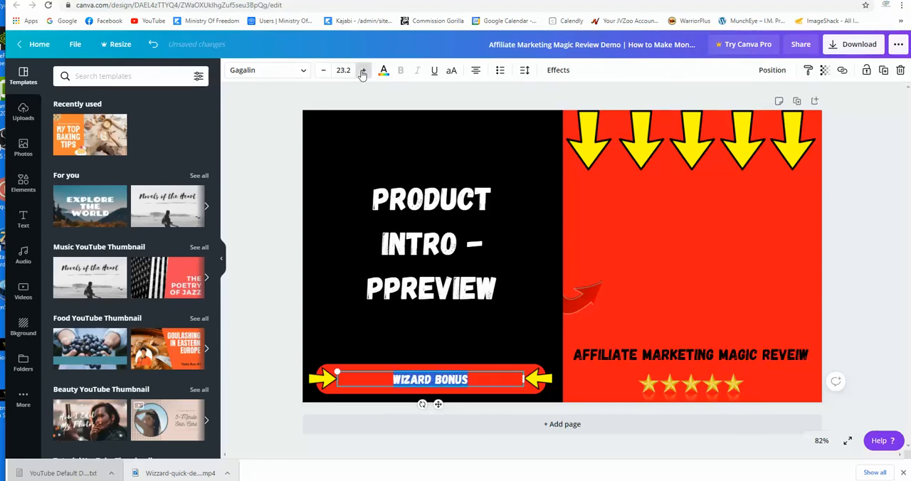
{"action": "left_click", "coordinate": [362, 71]}
{"action": "left_click", "coordinate": [362, 71]}
{"action": "left_click", "coordinate": [363, 71]}
{"action": "left_click", "coordinate": [362, 72]}
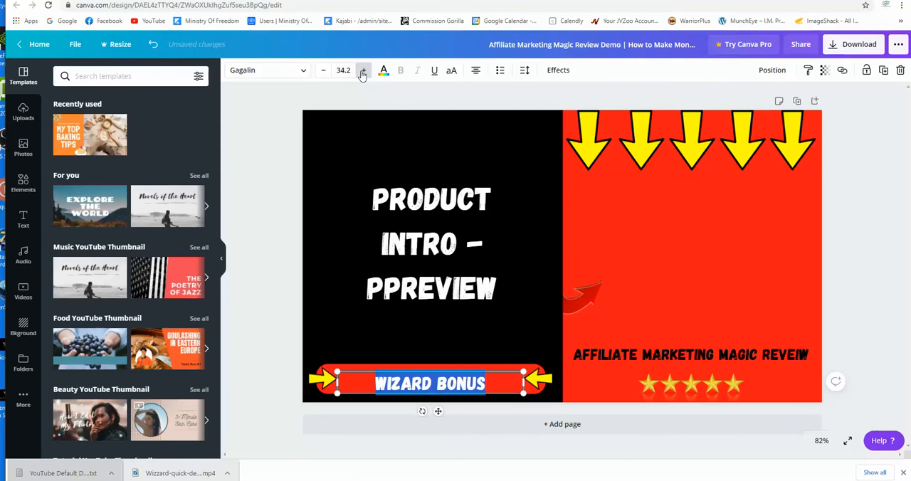
{"action": "left_click", "coordinate": [362, 71]}
{"action": "left_click", "coordinate": [249, 380]}
{"action": "left_click", "coordinate": [431, 383]}
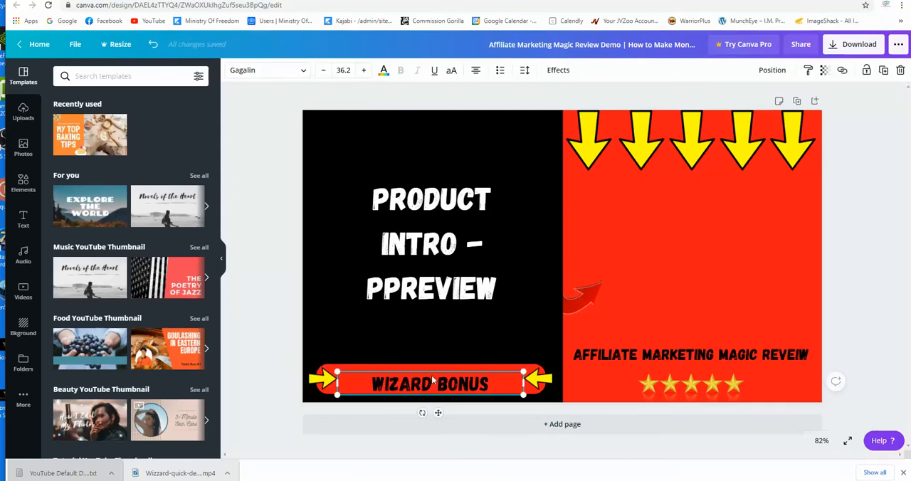
Delete "Affiliate Marketing Magic" from the thumbnail's review caption, then switch to YouTube Studio and copy "Wizzard Review Demo" from the video title
{"action": "left_click", "coordinate": [694, 352]}
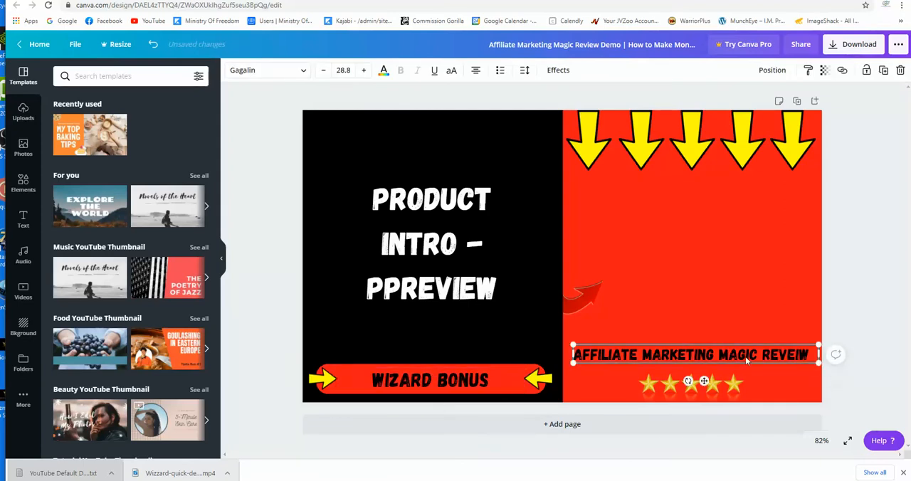
{"action": "left_click_drag", "start_coordinate": [760, 361], "coordinate": [572, 353]}
{"action": "key", "text": "BackSpace"}
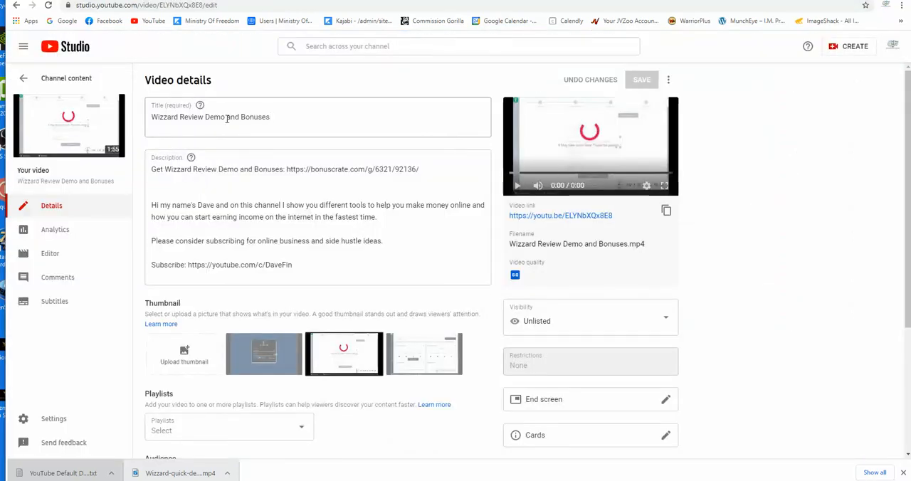
{"action": "left_click_drag", "start_coordinate": [224, 117], "coordinate": [150, 117]}
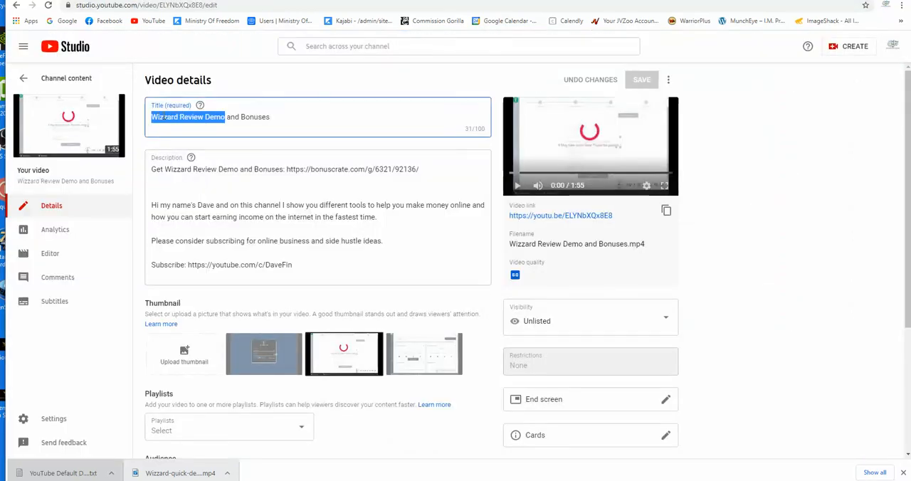
{"action": "right_click", "coordinate": [165, 118]}
{"action": "left_click", "coordinate": [185, 152]}
Capitalise the second z of "Wizzard" in the video title so it reads "WizZard Review Demo and Bonuses", then save the video details
{"action": "left_click", "coordinate": [165, 118]}
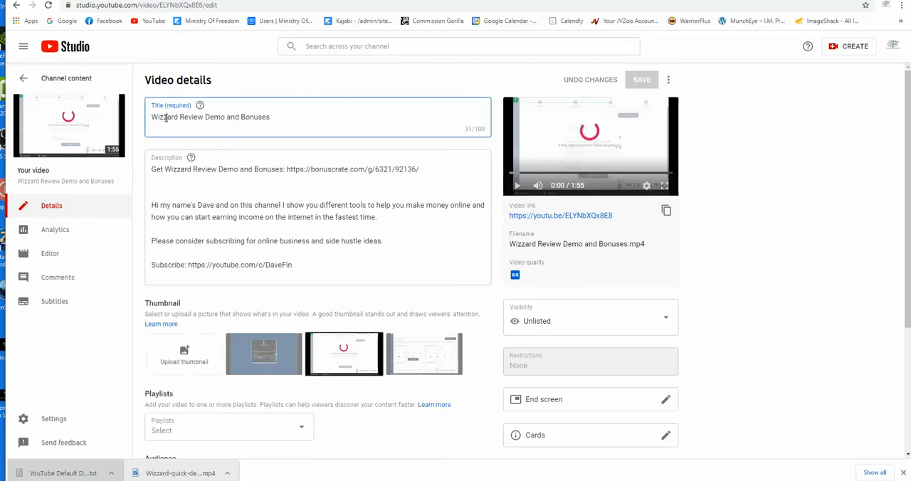
{"action": "key", "text": "BackSpace"}
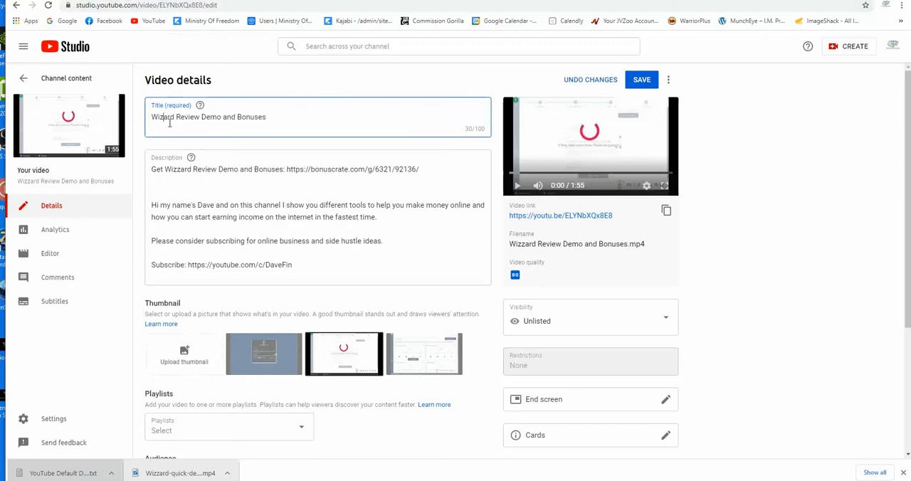
{"action": "type", "text": "Z"}
{"action": "left_click", "coordinate": [642, 80]}
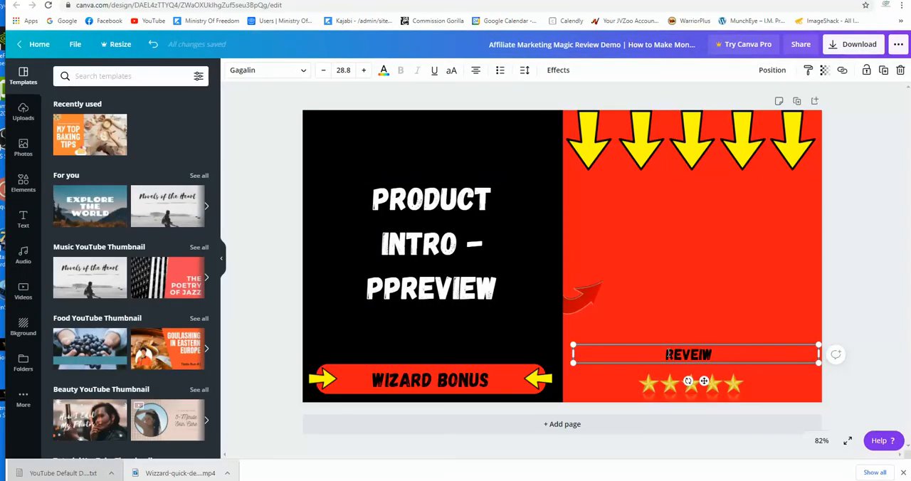
Back in Canva, paste "Wizzard Review Demo" before "Reveiw" in the caption above the stars, narrow its text box and centre it over them
{"action": "right_click", "coordinate": [667, 353]}
{"action": "left_click", "coordinate": [690, 285]}
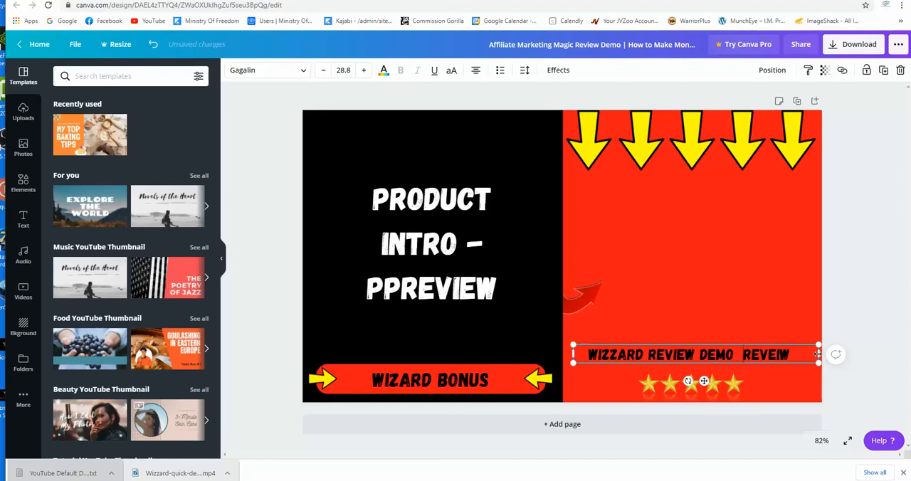
{"action": "left_click_drag", "start_coordinate": [819, 353], "coordinate": [783, 353]}
{"action": "left_click", "coordinate": [259, 410]}
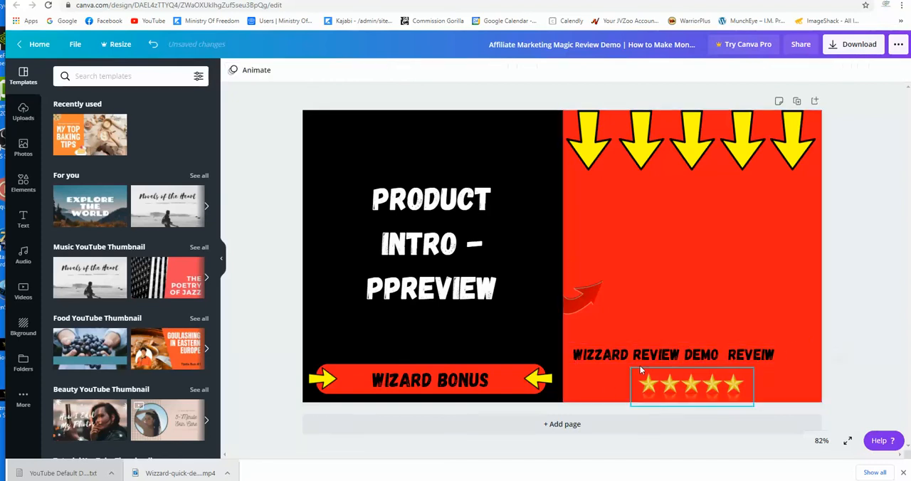
{"action": "left_click_drag", "start_coordinate": [651, 358], "coordinate": [662, 358]}
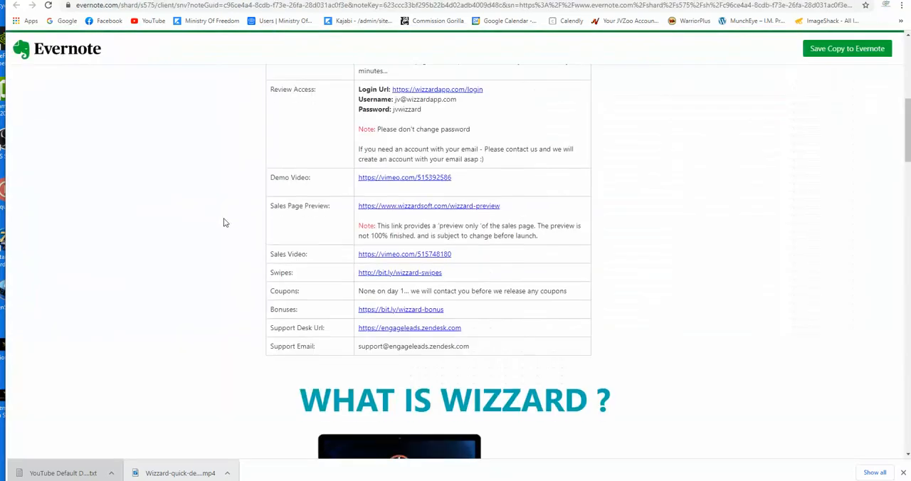
On the Evernote page, copy "create complete affiliate campaigns in minutes without experience or prior assets using existing content and free google search traffic." and return to YouTube Studio
{"action": "scroll", "coordinate": [223, 224], "scroll_direction": "down", "scroll_amount": 8}
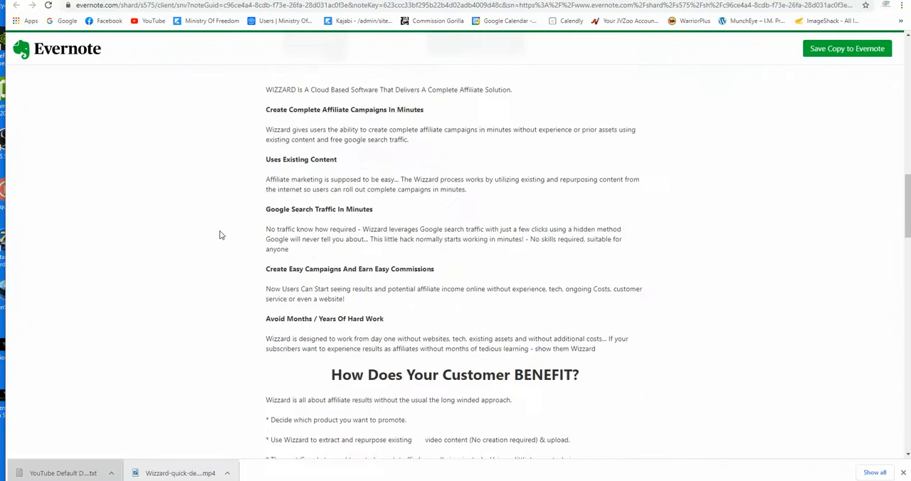
{"action": "scroll", "coordinate": [220, 235], "scroll_direction": "up", "scroll_amount": 1}
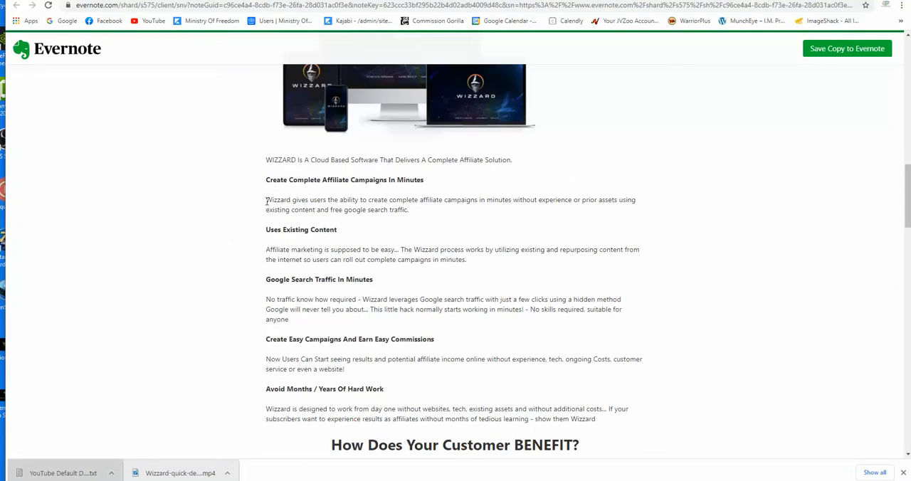
{"action": "left_click_drag", "start_coordinate": [369, 200], "coordinate": [588, 213]}
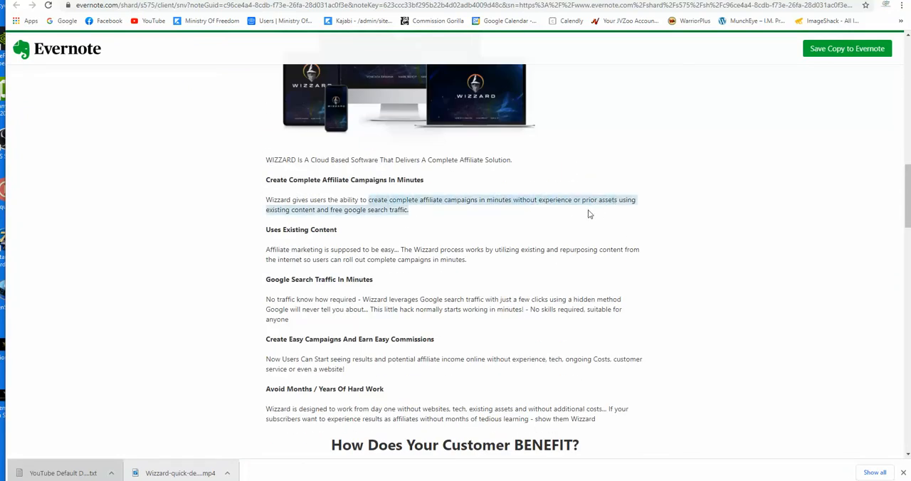
{"action": "right_click", "coordinate": [540, 200]}
{"action": "left_click", "coordinate": [562, 215]}
{"action": "left_click", "coordinate": [466, 0]}
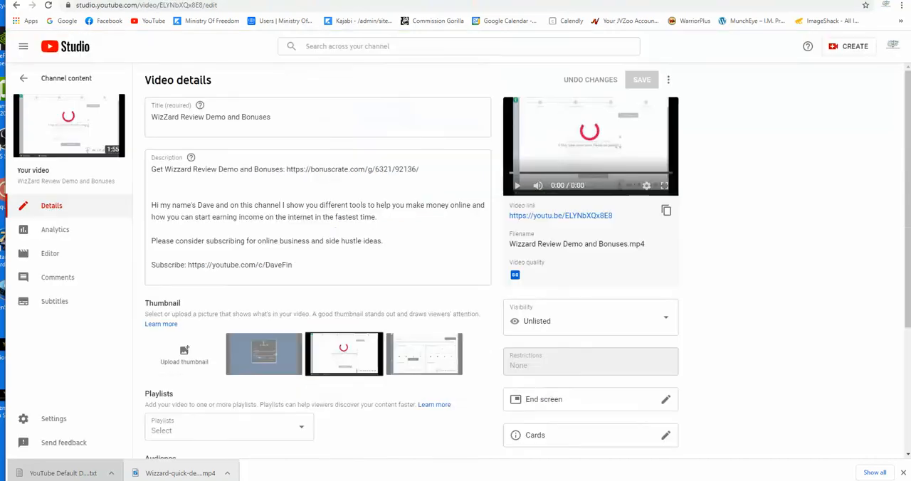
Paste the copied sentence on a new line below the bonus link in the description, capitalise "Create" and remove the final period
{"action": "left_click", "coordinate": [231, 183]}
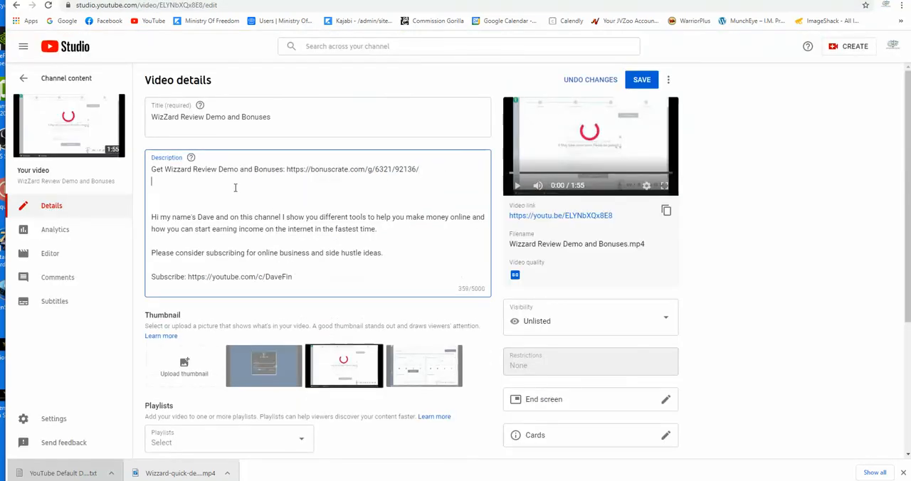
{"action": "right_click", "coordinate": [231, 184]}
{"action": "left_click", "coordinate": [247, 260]}
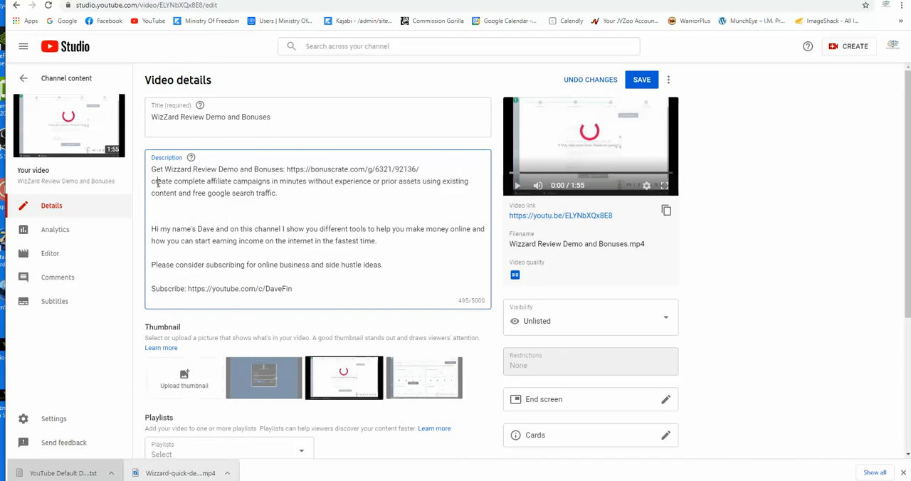
{"action": "left_click", "coordinate": [155, 181]}
{"action": "key", "text": "BackSpace"}
{"action": "type", "text": "c"}
{"action": "key", "text": "BackSpace"}
{"action": "key", "text": "BackSpace"}
{"action": "type", "text": "C"}
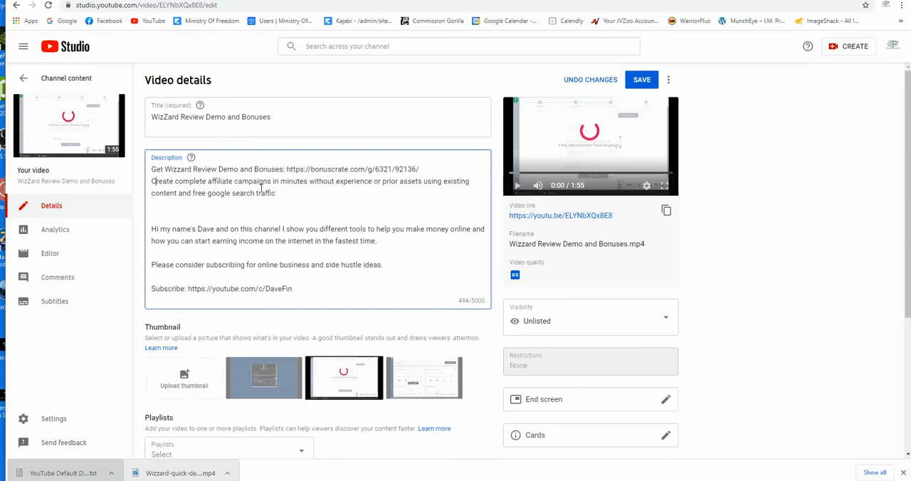
Copy "Create complete affiliate campaigns in minutes without experience" from the description and replace the Canva thumbnail's "Product Intro - Ppreview" headline with it
{"action": "left_click_drag", "start_coordinate": [375, 180], "coordinate": [151, 181]}
{"action": "right_click", "coordinate": [175, 181]}
{"action": "left_click", "coordinate": [183, 214]}
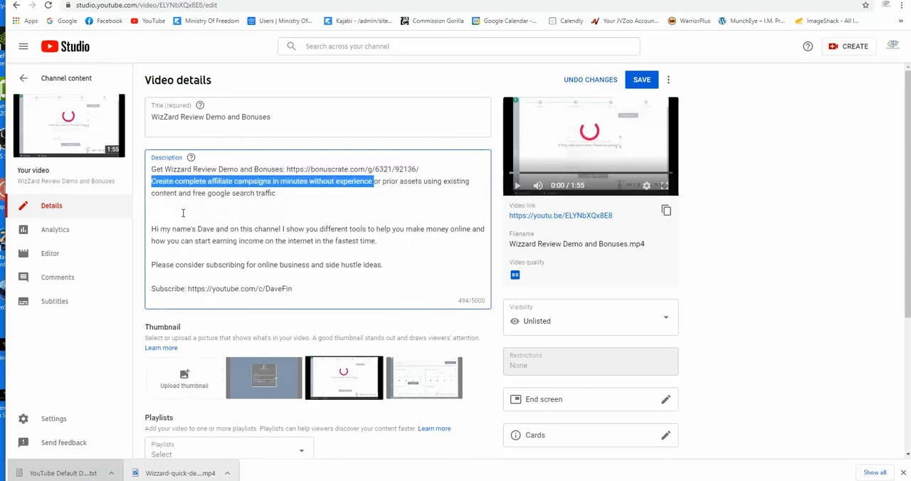
{"action": "left_click", "coordinate": [515, 1]}
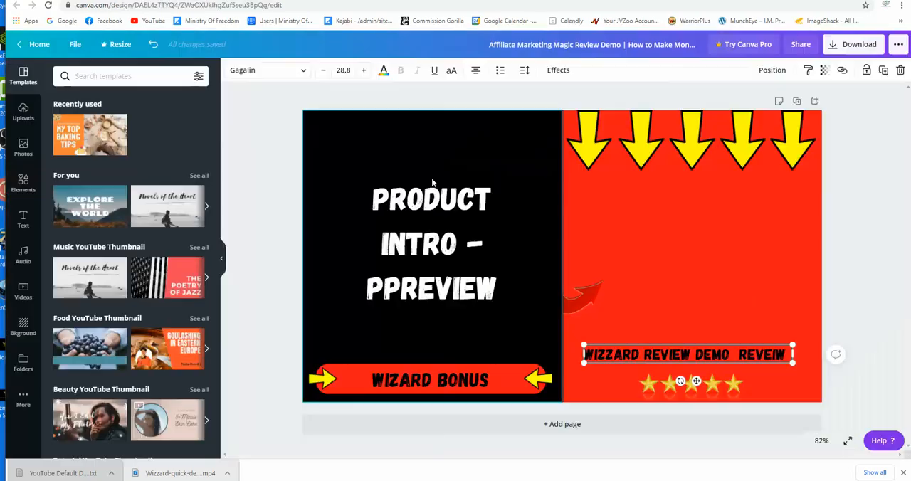
{"action": "left_click", "coordinate": [443, 268]}
{"action": "left_click_drag", "start_coordinate": [479, 287], "coordinate": [392, 217]}
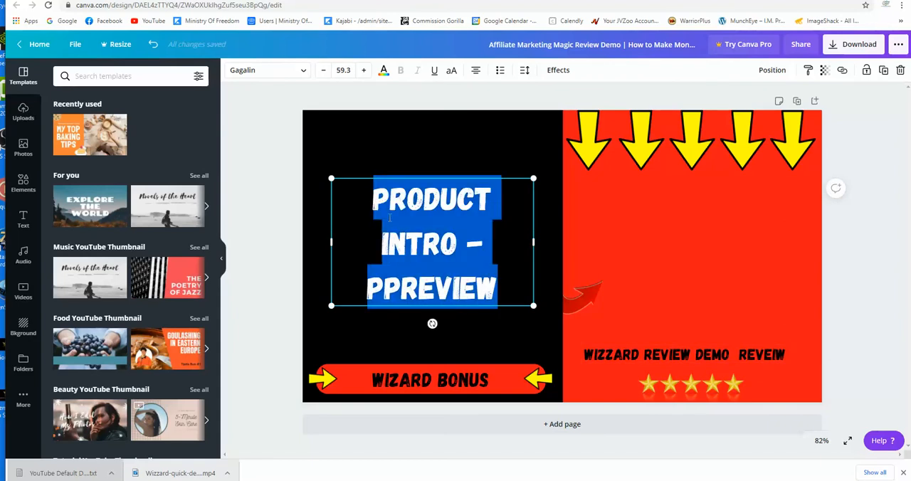
{"action": "right_click", "coordinate": [393, 220]}
{"action": "left_click", "coordinate": [422, 284]}
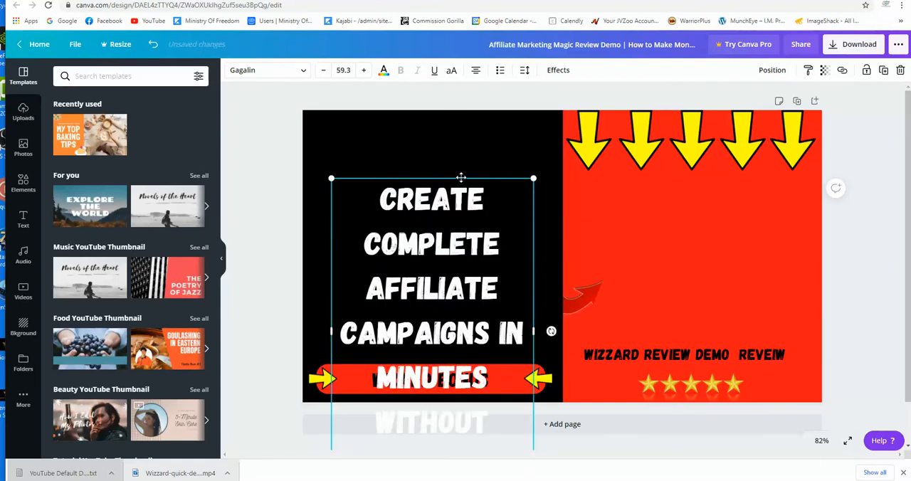
Reduce the headline to font size 50, widen its text box and position it on the black area above the bonus banner
{"action": "left_click_drag", "start_coordinate": [462, 179], "coordinate": [455, 116]}
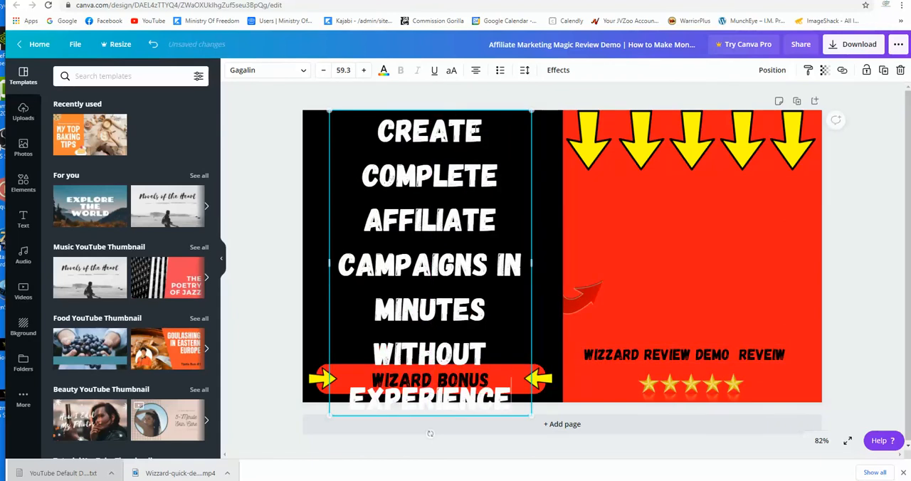
{"action": "left_click_drag", "start_coordinate": [530, 112], "coordinate": [500, 153]}
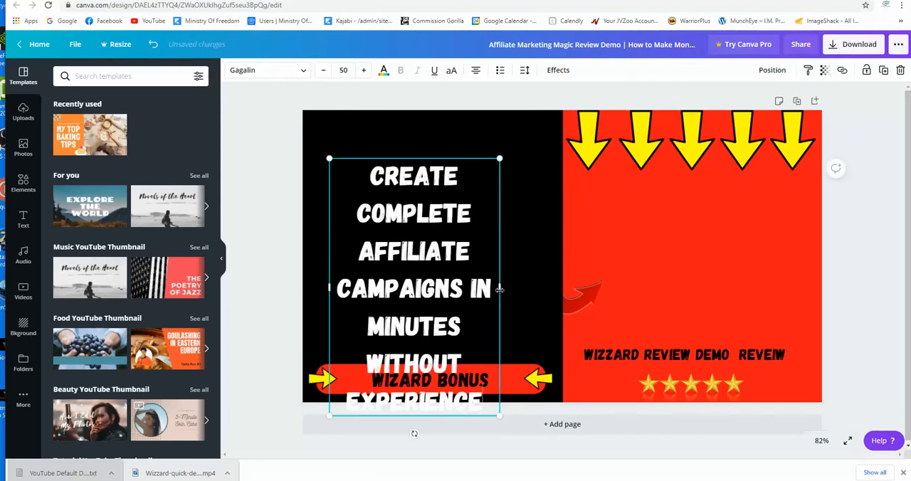
{"action": "left_click_drag", "start_coordinate": [500, 288], "coordinate": [539, 285]}
{"action": "left_click", "coordinate": [324, 268]}
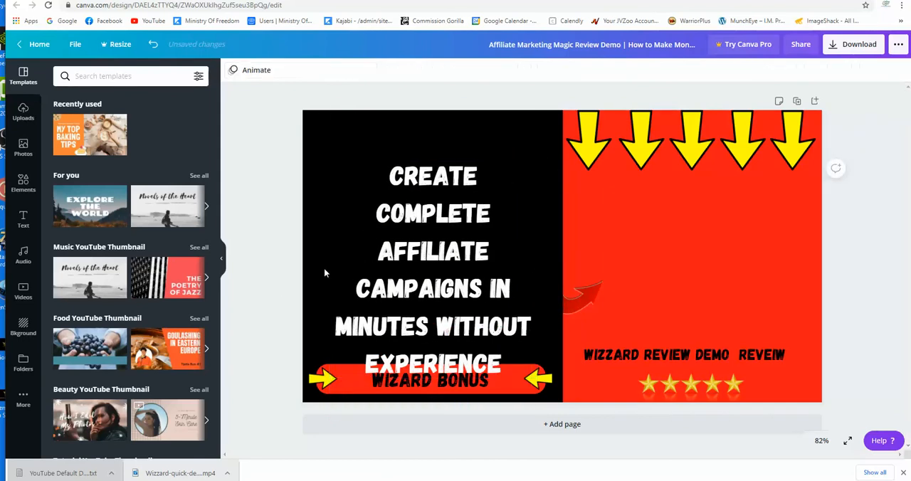
{"action": "left_click", "coordinate": [433, 258]}
{"action": "left_click_drag", "start_coordinate": [433, 258], "coordinate": [426, 229]}
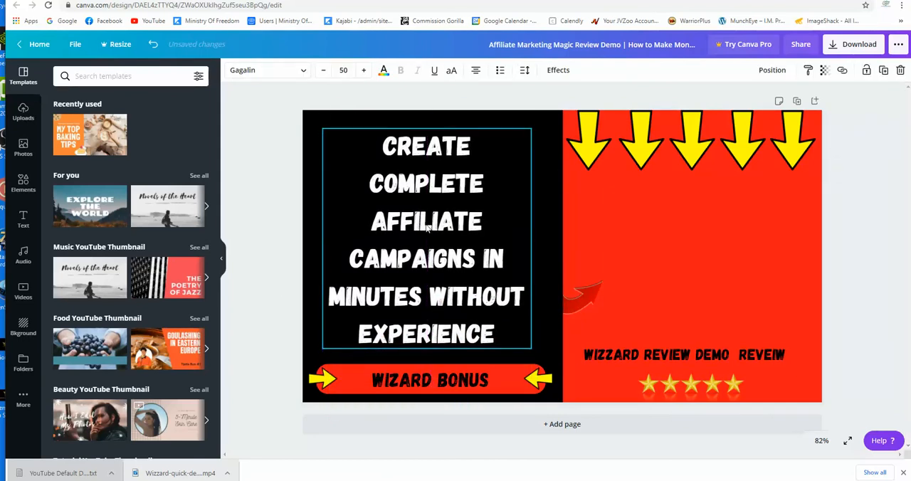
Check the uploaded images in Canva, then return to the Evernote page and open the Wizzard sales page preview
{"action": "left_click", "coordinate": [24, 114]}
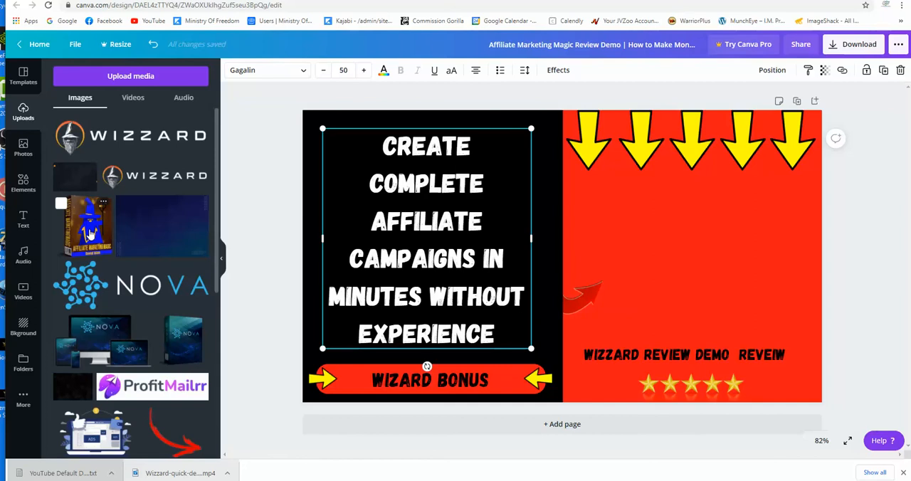
{"action": "left_click", "coordinate": [440, 0]}
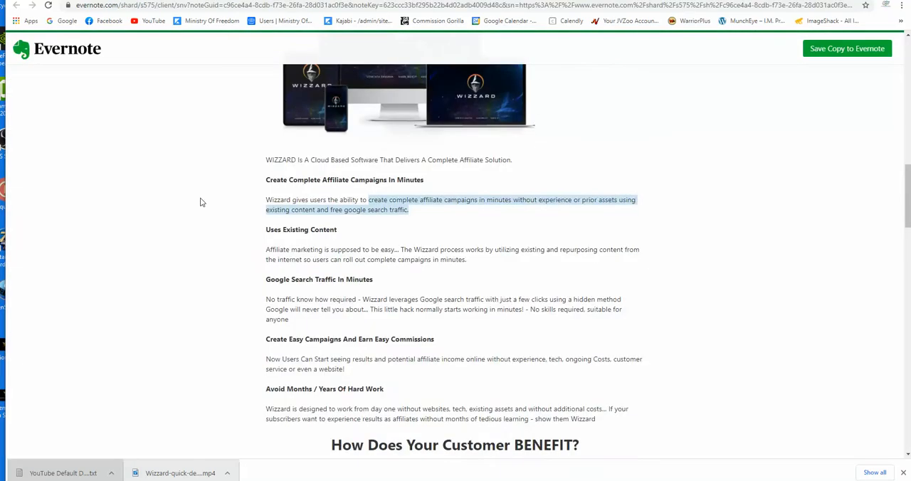
{"action": "scroll", "coordinate": [200, 203], "scroll_direction": "up", "scroll_amount": 1}
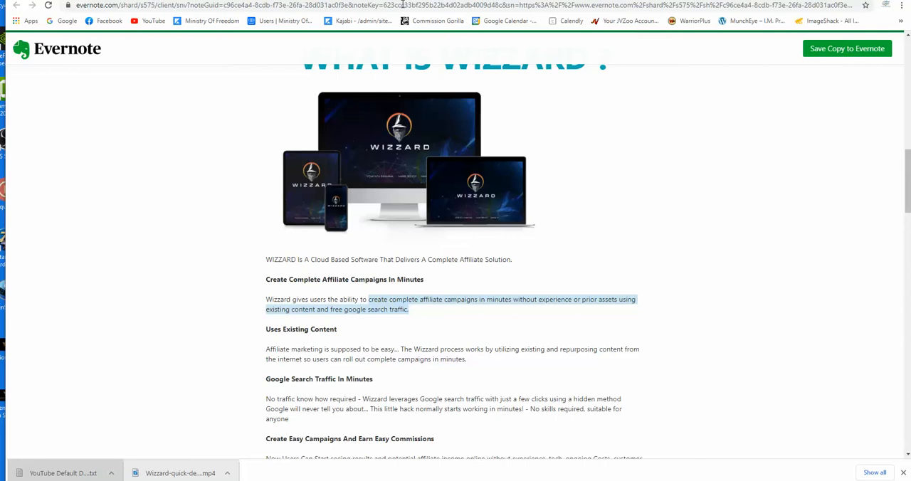
{"action": "scroll", "coordinate": [228, 197], "scroll_direction": "down", "scroll_amount": 4}
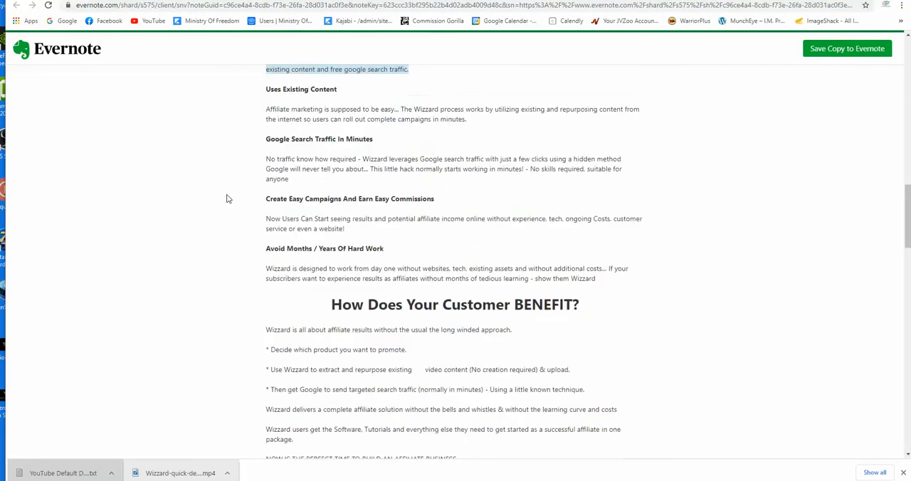
{"action": "scroll", "coordinate": [227, 198], "scroll_direction": "up", "scroll_amount": 2}
{"action": "scroll", "coordinate": [228, 199], "scroll_direction": "up", "scroll_amount": 4}
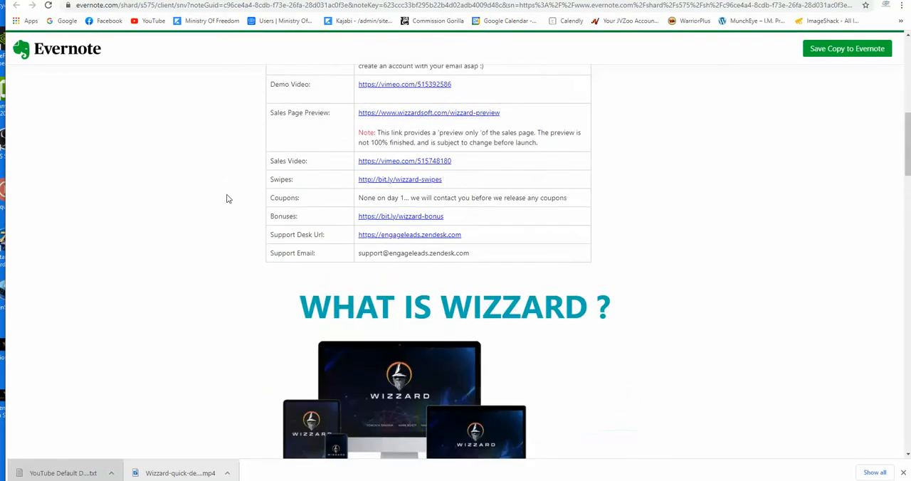
{"action": "scroll", "coordinate": [228, 198], "scroll_direction": "up", "scroll_amount": 1}
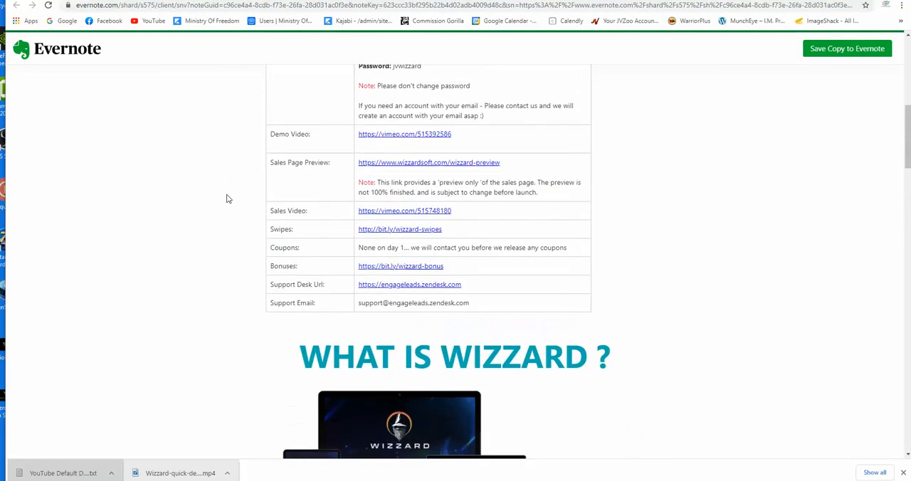
{"action": "left_click", "coordinate": [401, 164]}
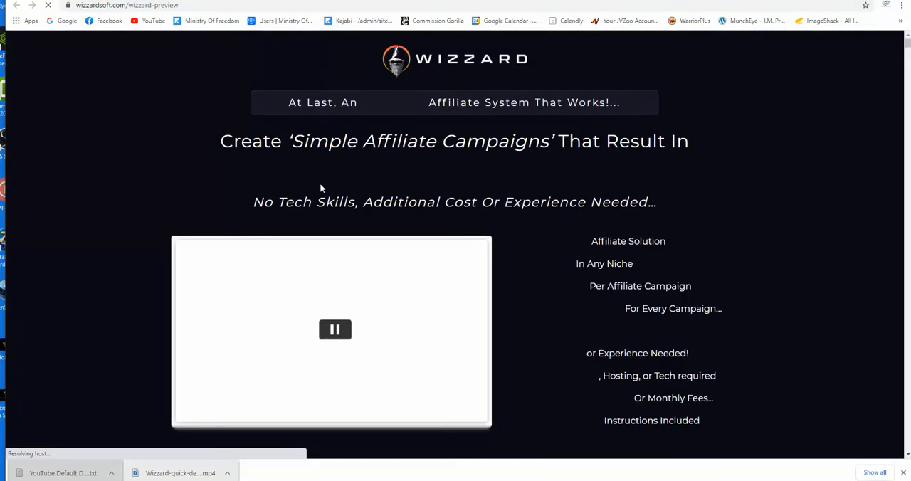
Find the Wizzard product bundle graphic on the sales page and save it to the Desktop as introducing-bundle1 in PNG format
{"action": "scroll", "coordinate": [309, 195], "scroll_direction": "down", "scroll_amount": 15}
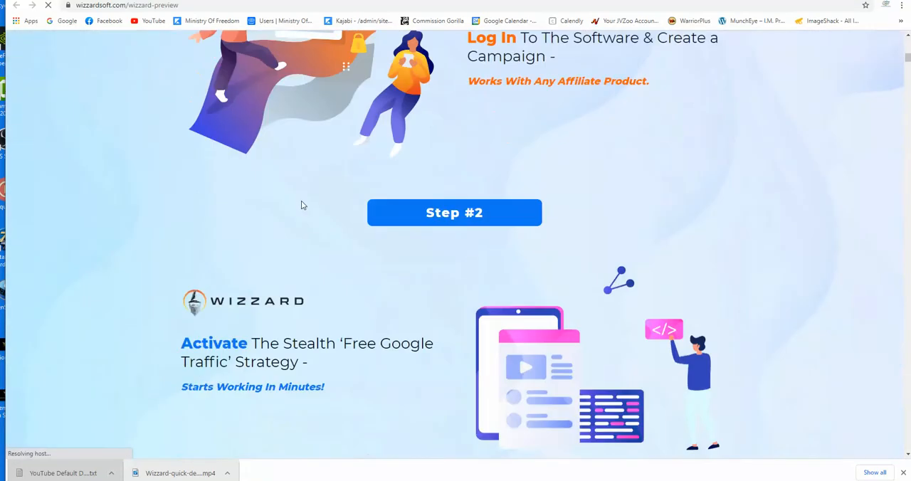
{"action": "scroll", "coordinate": [301, 205], "scroll_direction": "down", "scroll_amount": 18}
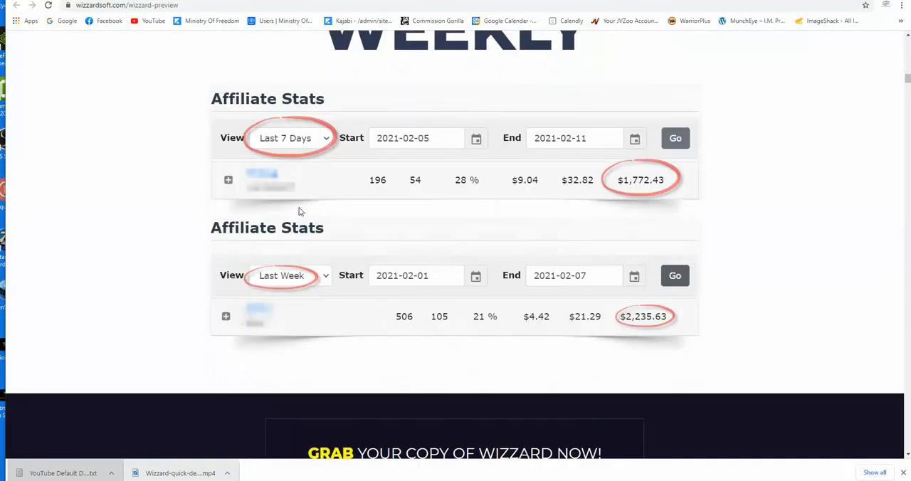
{"action": "scroll", "coordinate": [300, 212], "scroll_direction": "down", "scroll_amount": 15}
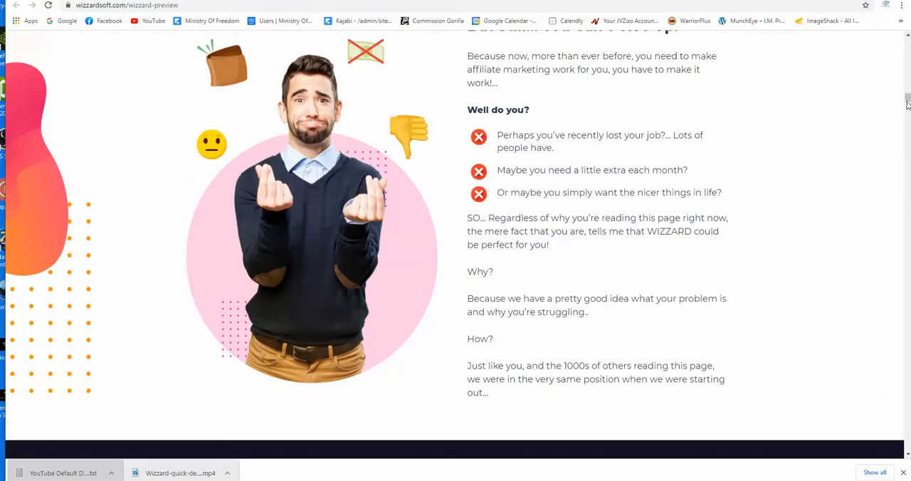
{"action": "left_click_drag", "start_coordinate": [907, 105], "coordinate": [908, 135]}
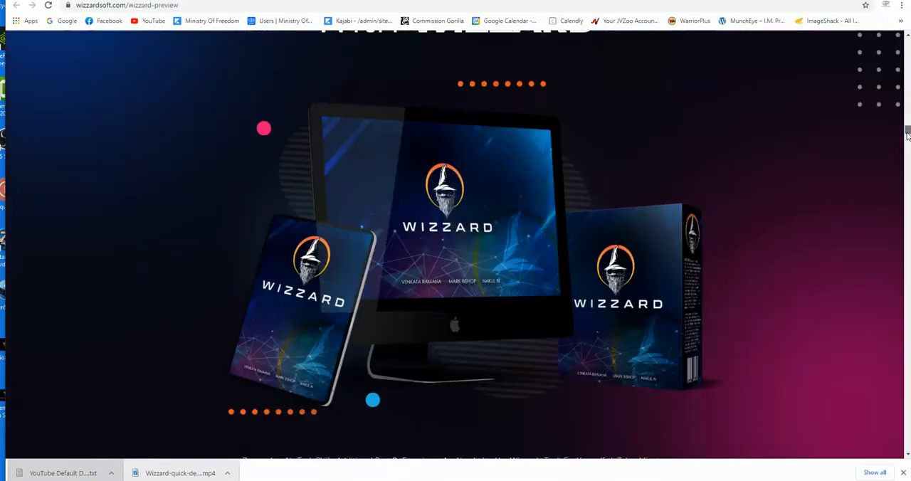
{"action": "right_click", "coordinate": [436, 233]}
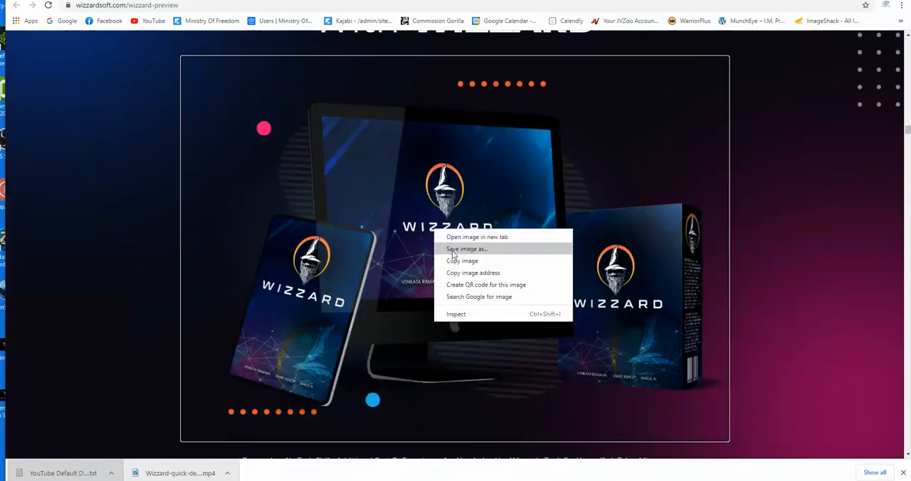
{"action": "left_click", "coordinate": [451, 250]}
{"action": "left_click", "coordinate": [47, 52]}
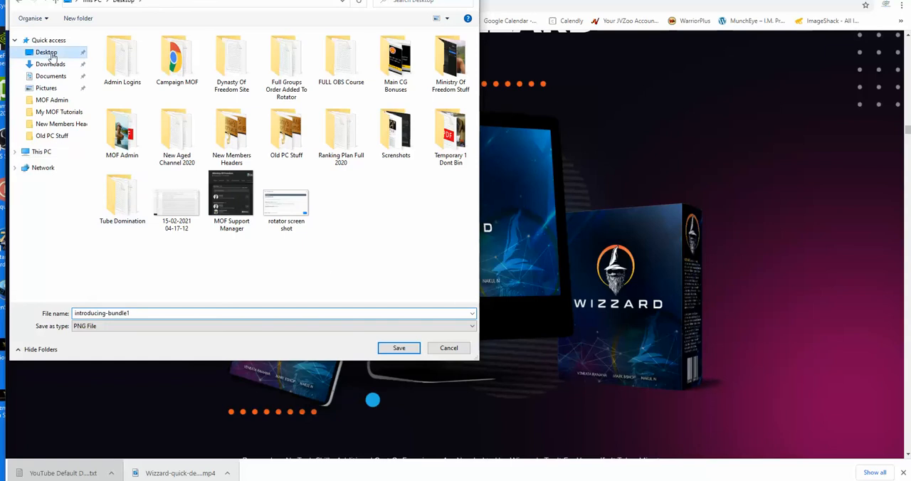
{"action": "left_click", "coordinate": [399, 348]}
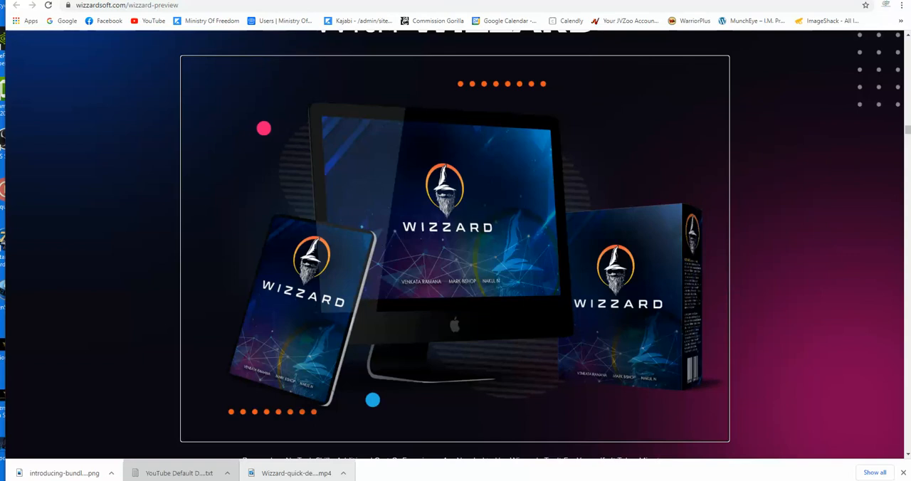
Return to the Canva thumbnail and upload the downloaded introducing-bundle PNG to its image uploads
{"action": "left_click", "coordinate": [174, 0]}
{"action": "left_click", "coordinate": [612, 0]}
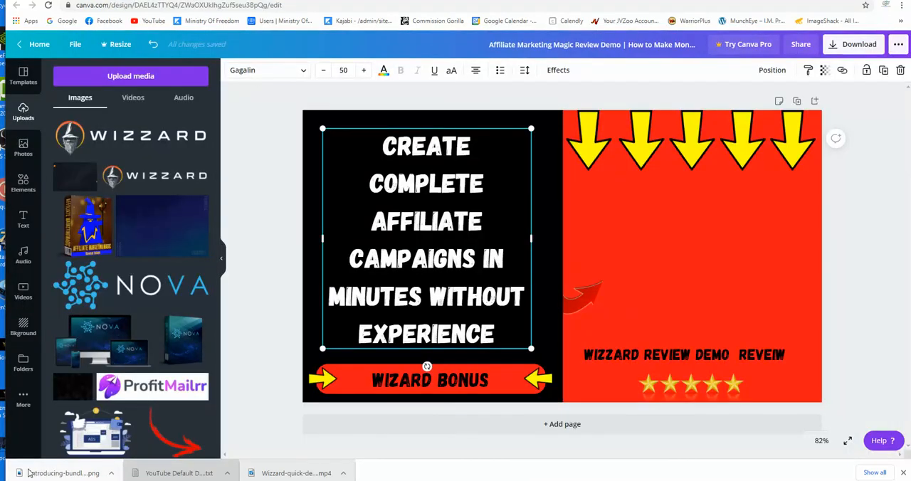
{"action": "left_click_drag", "start_coordinate": [64, 472], "coordinate": [107, 155]}
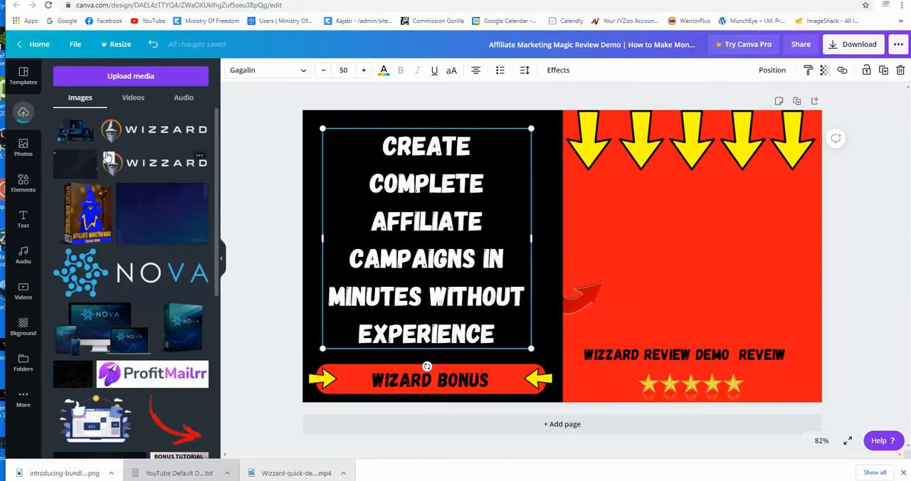
Recolour the thumbnail's red background panel beneath the yellow down arrows to dark blue from the default colours
{"action": "left_click", "coordinate": [650, 236]}
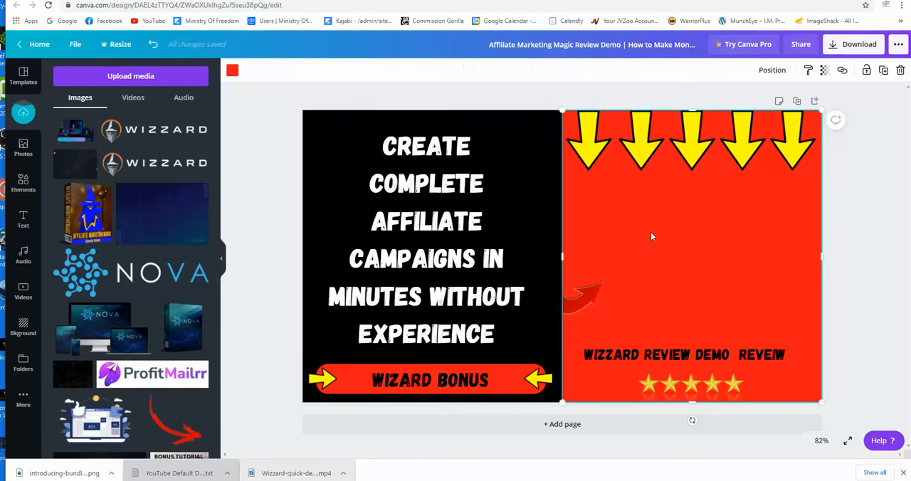
{"action": "left_click", "coordinate": [232, 70]}
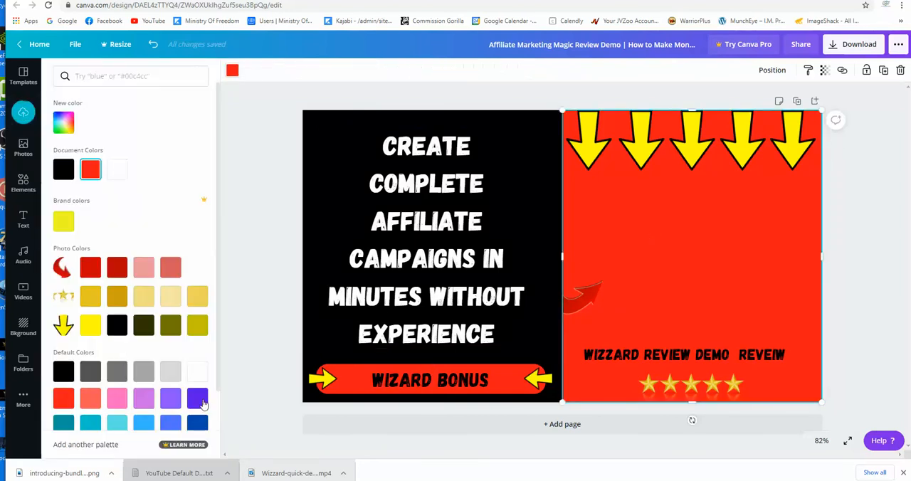
{"action": "left_click", "coordinate": [198, 423]}
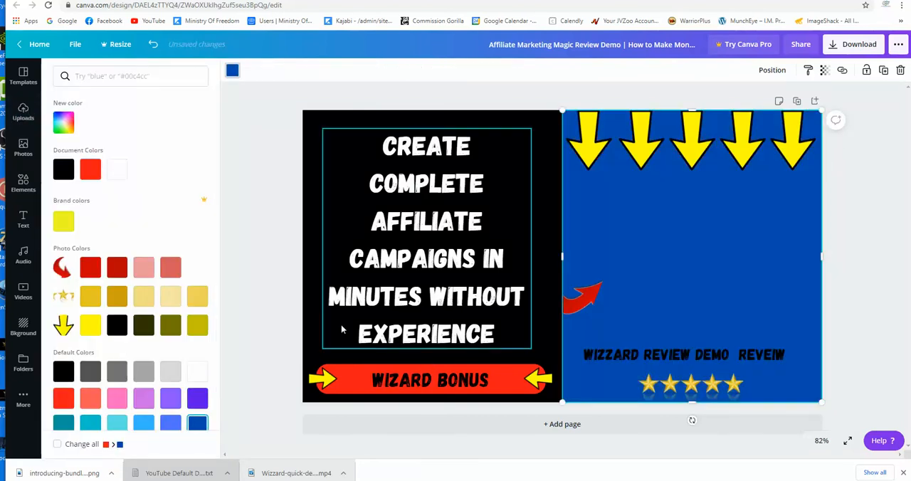
Change the bonus banner's black and red colours to the same dark blue, then deselect it
{"action": "left_click", "coordinate": [338, 370]}
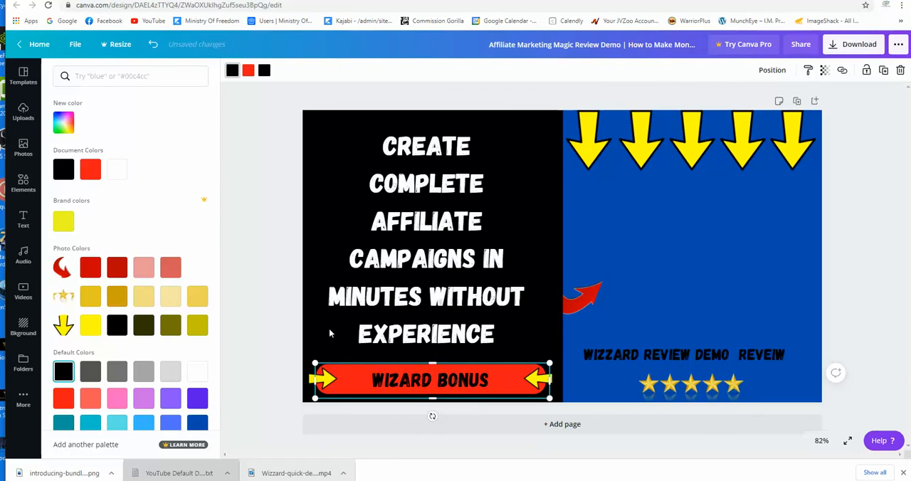
{"action": "left_click", "coordinate": [194, 424]}
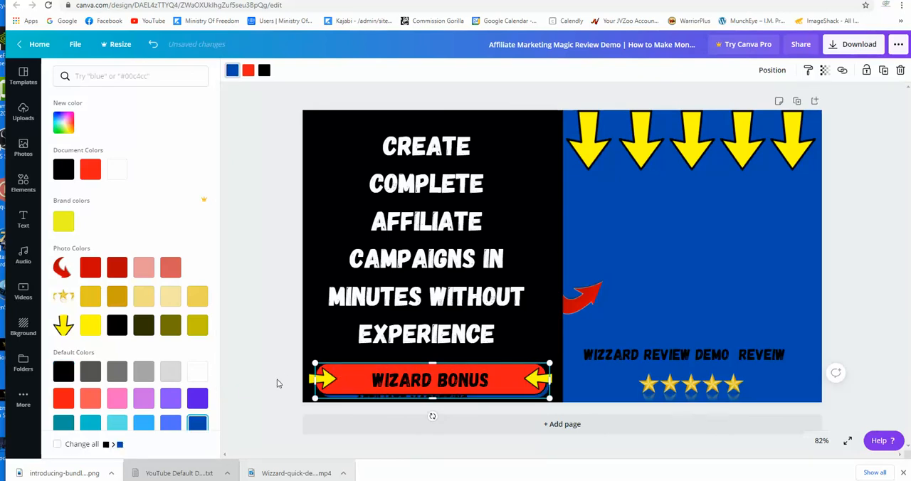
{"action": "left_click", "coordinate": [248, 69]}
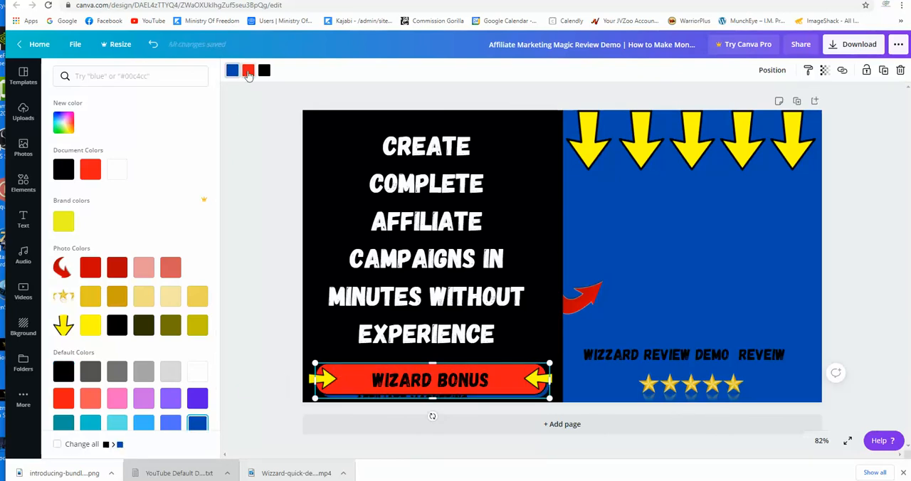
{"action": "left_click", "coordinate": [198, 424]}
{"action": "left_click", "coordinate": [253, 325]}
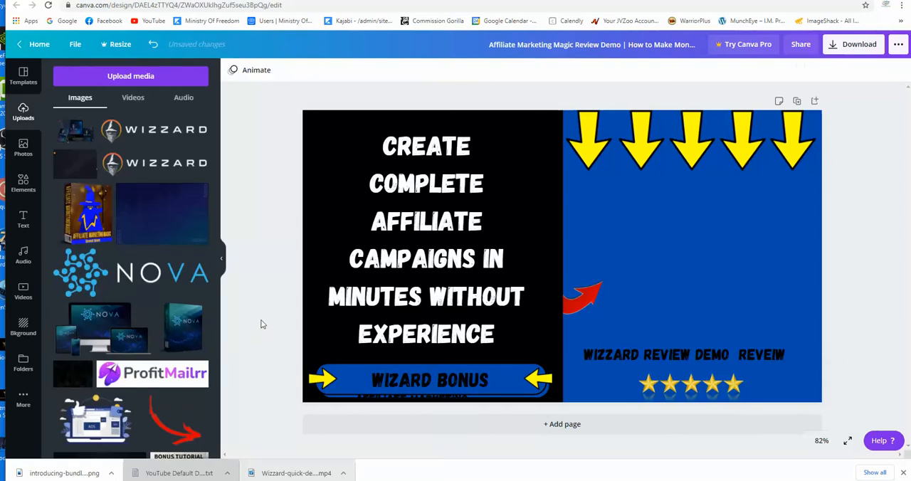